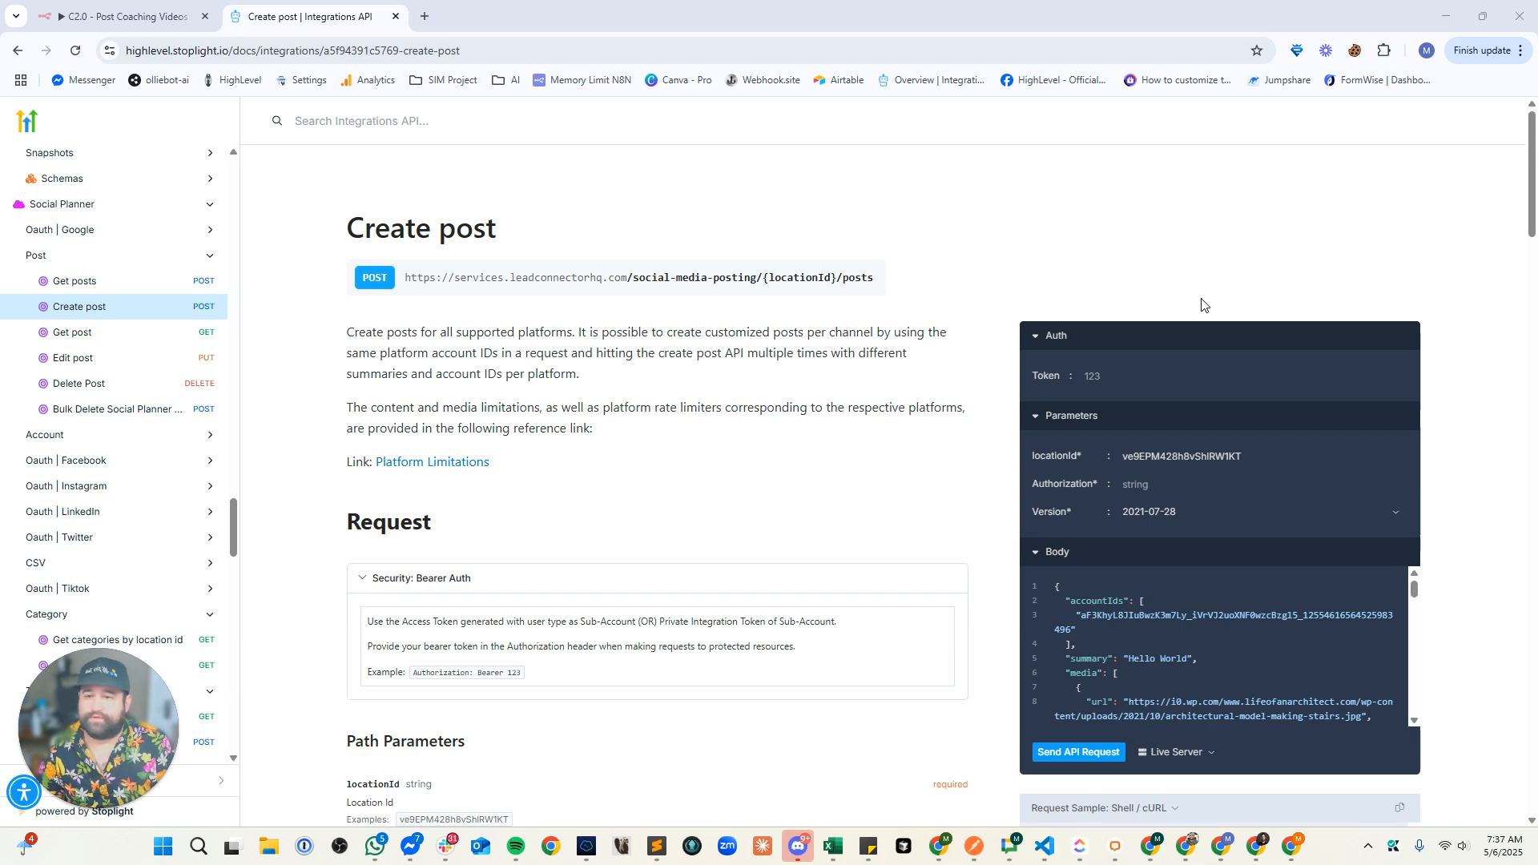
- Review the Create post API reference, covering its path parameters, headers and body fields from accountIds through gmbPostDetails
scroll(865, 572, down, 6)
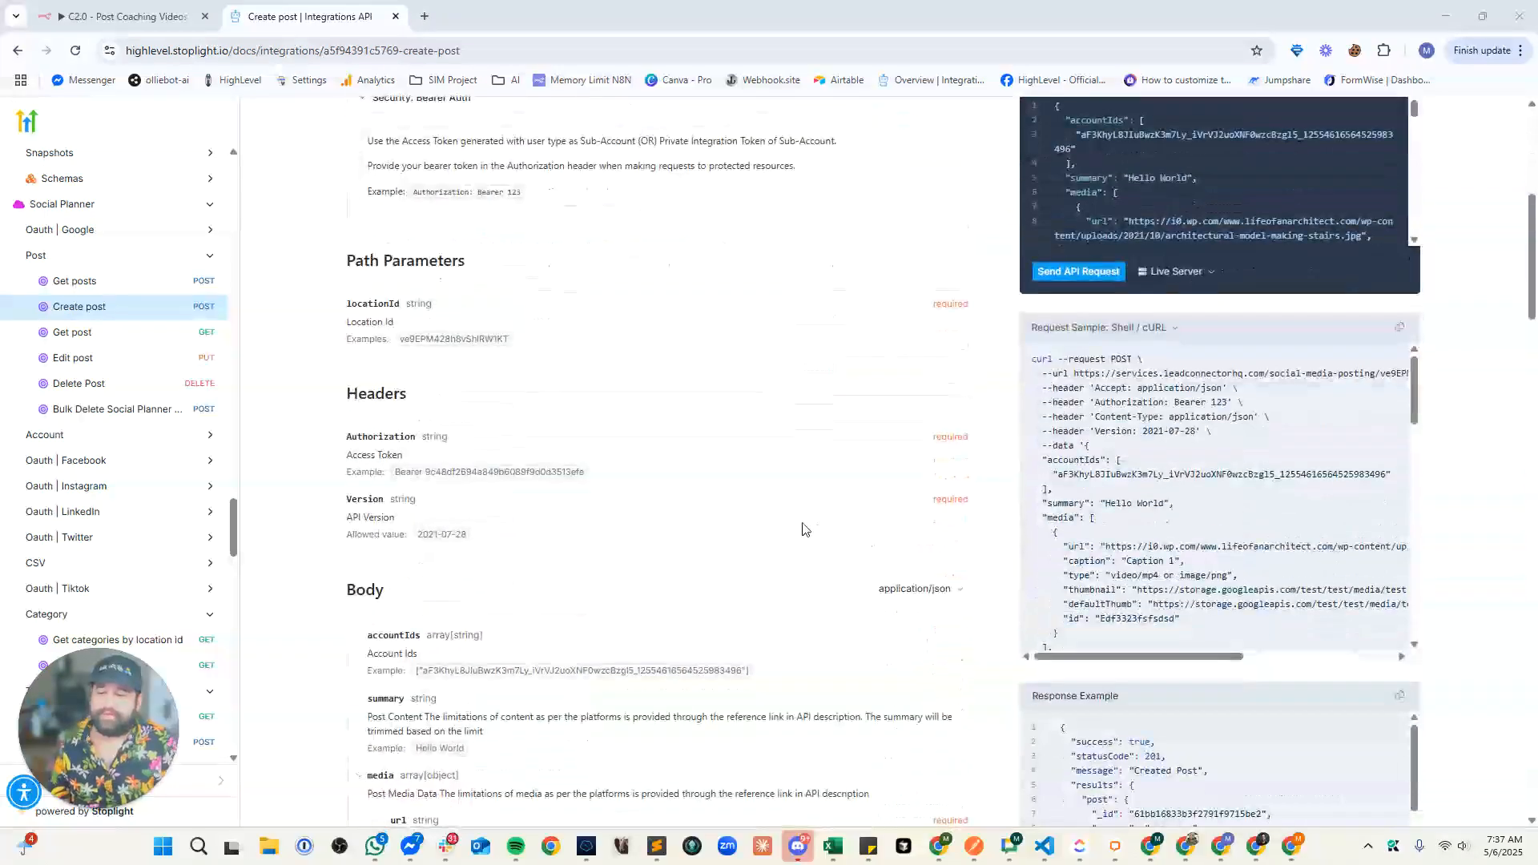
scroll(805, 529, down, 7)
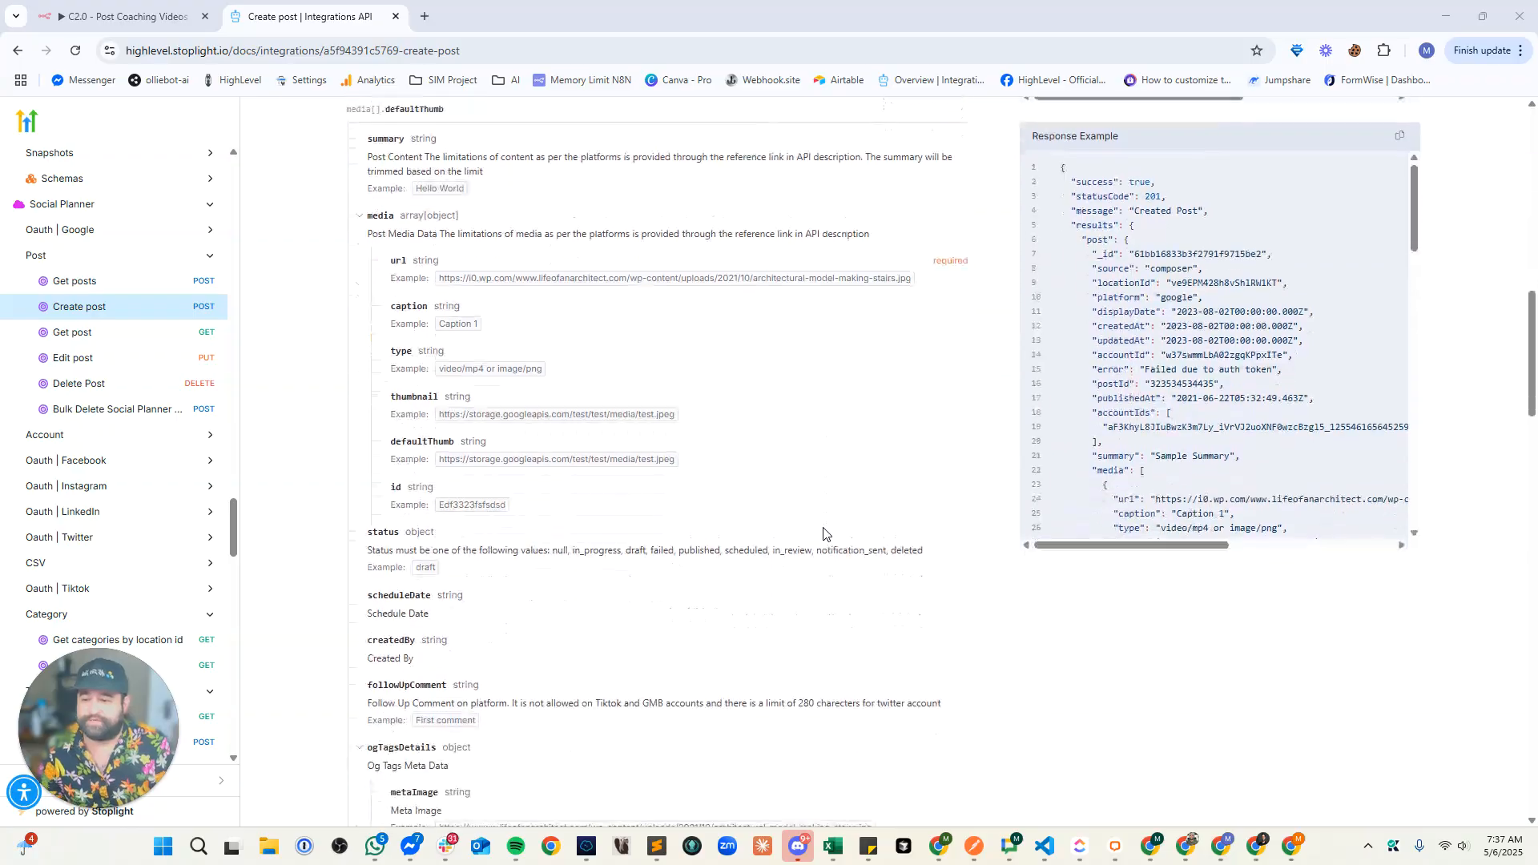
scroll(823, 534, down, 5)
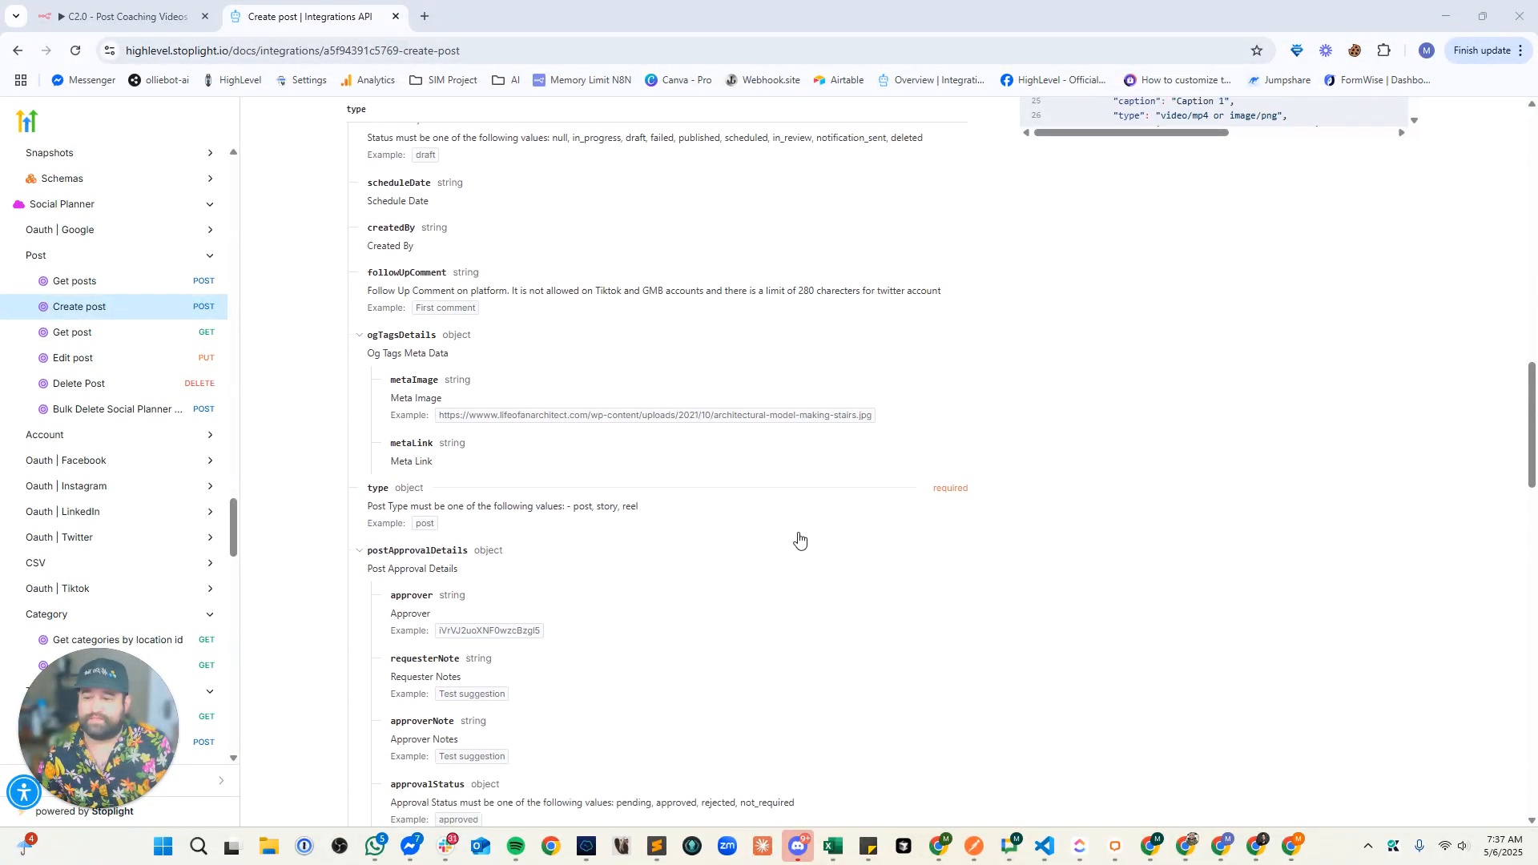
scroll(793, 529, down, 7)
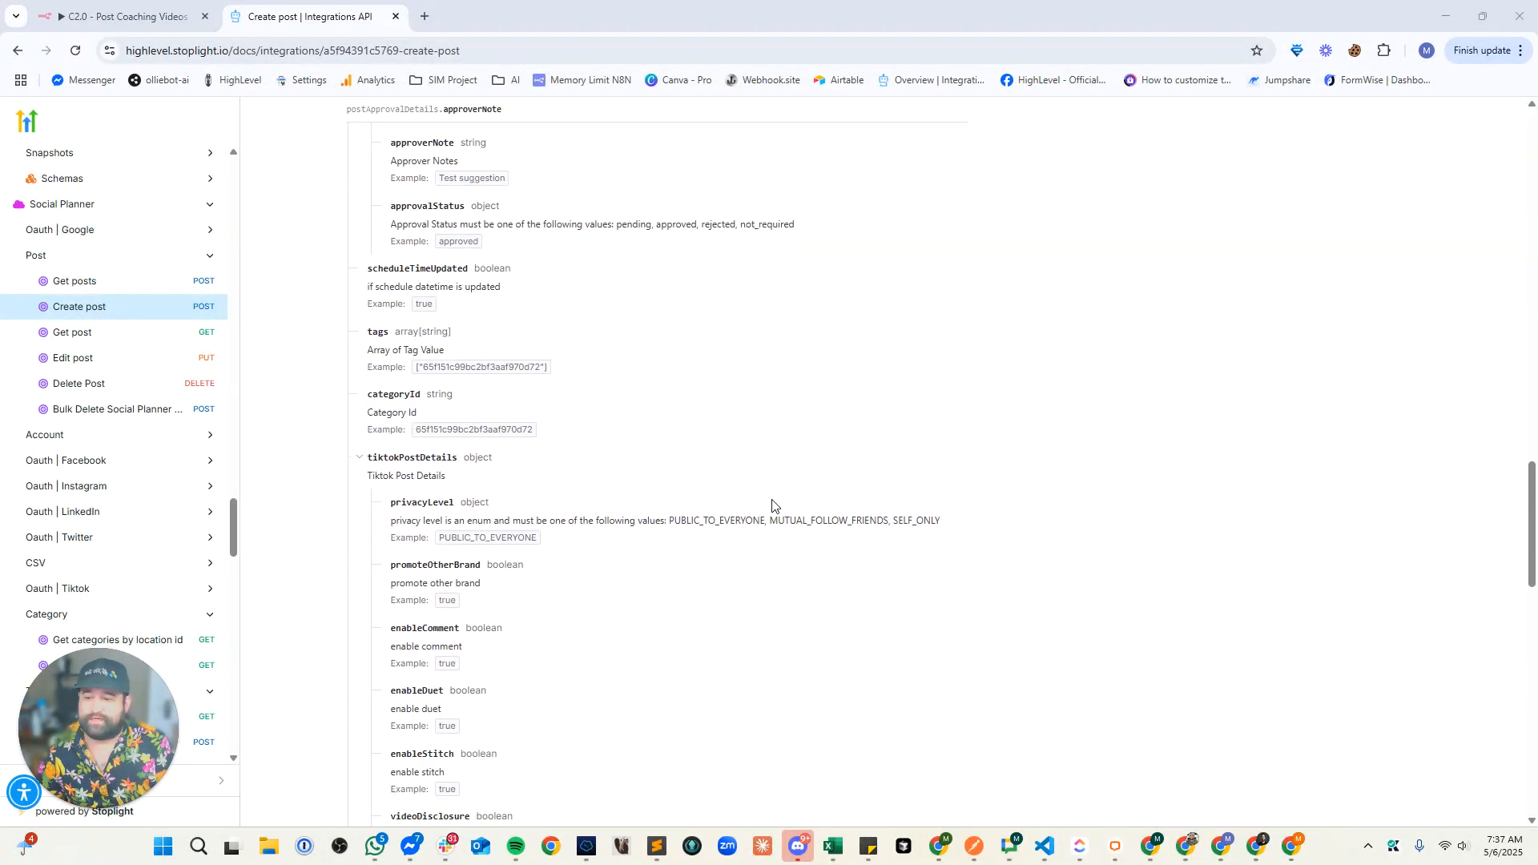
scroll(773, 506, down, 10)
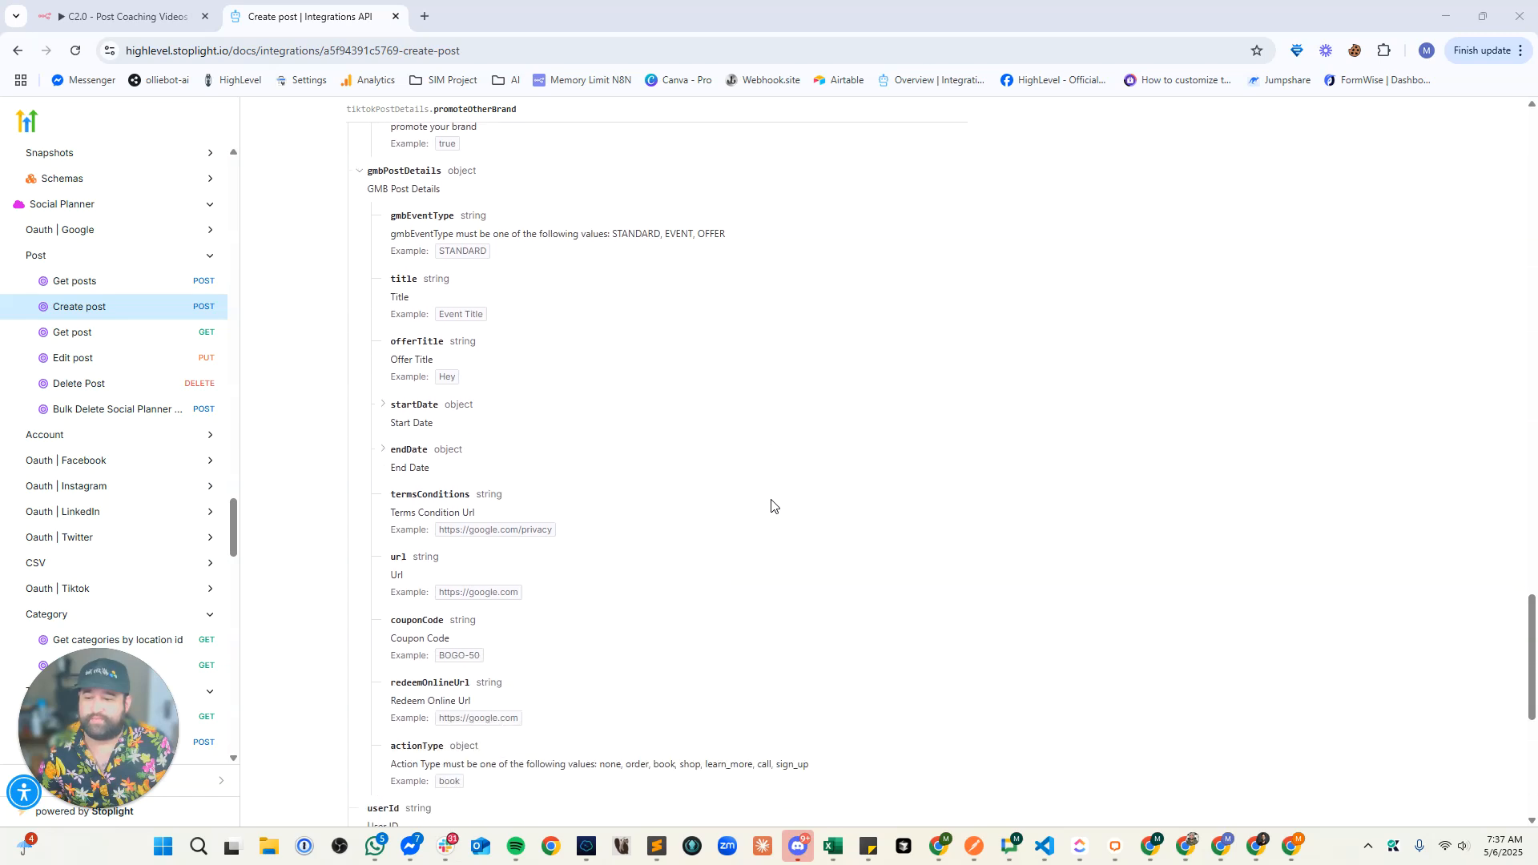
scroll(771, 507, down, 3)
scroll(774, 507, up, 3)
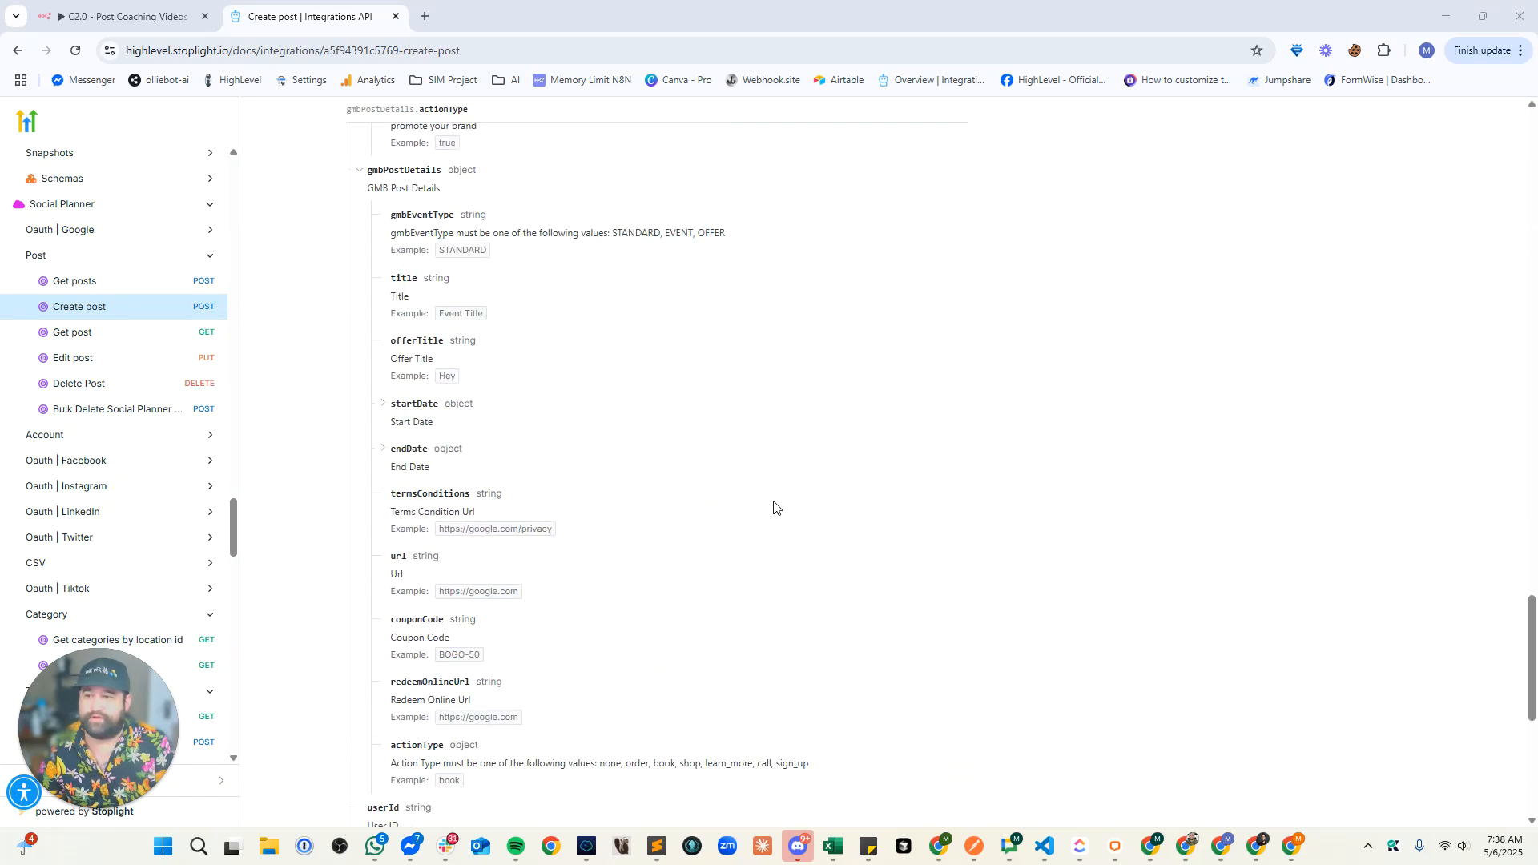
scroll(772, 506, up, 7)
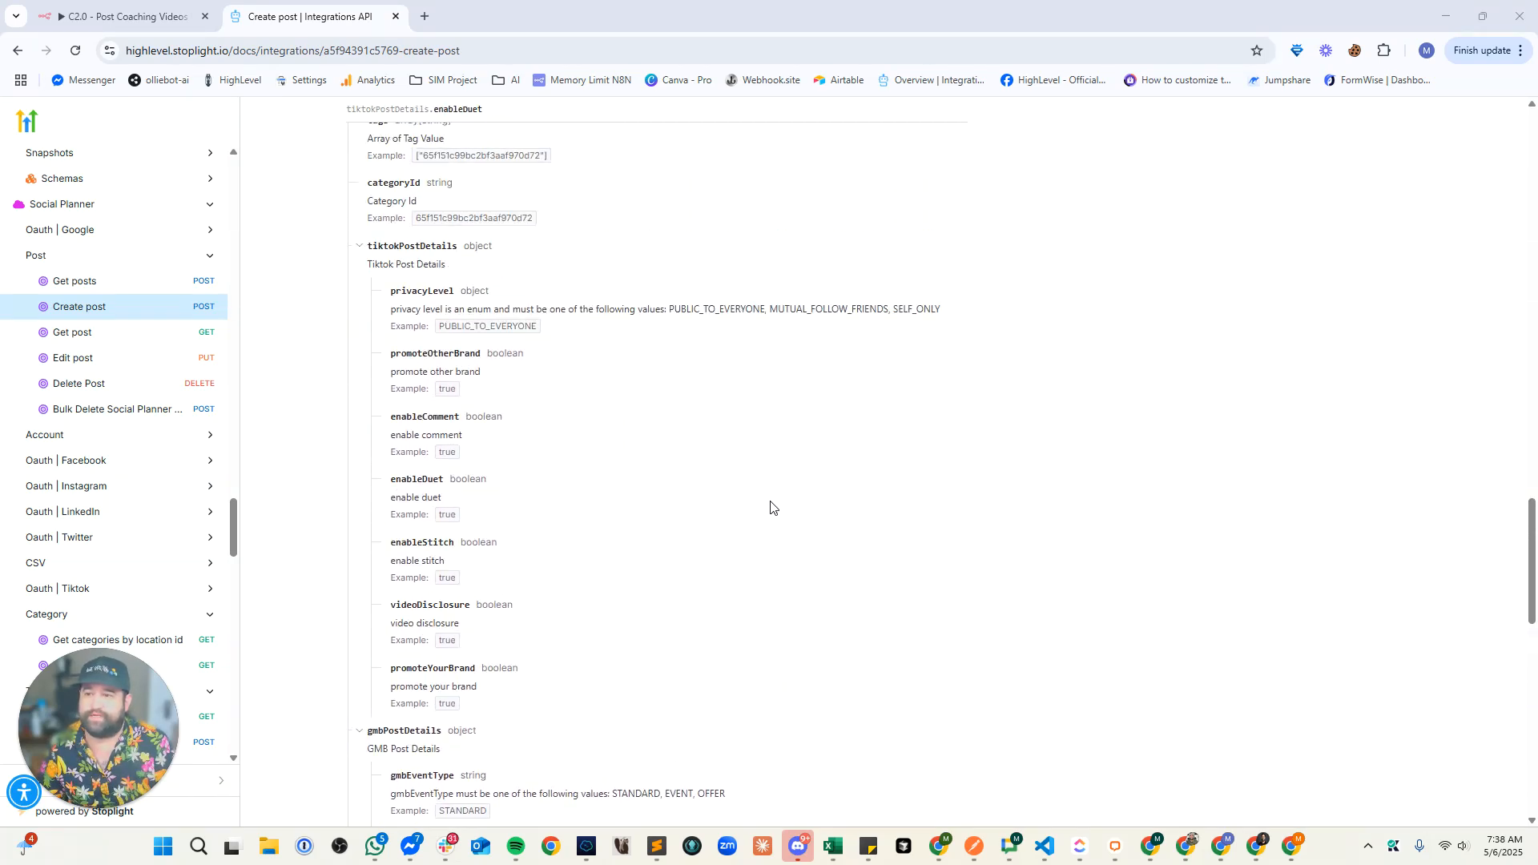
scroll(771, 507, up, 8)
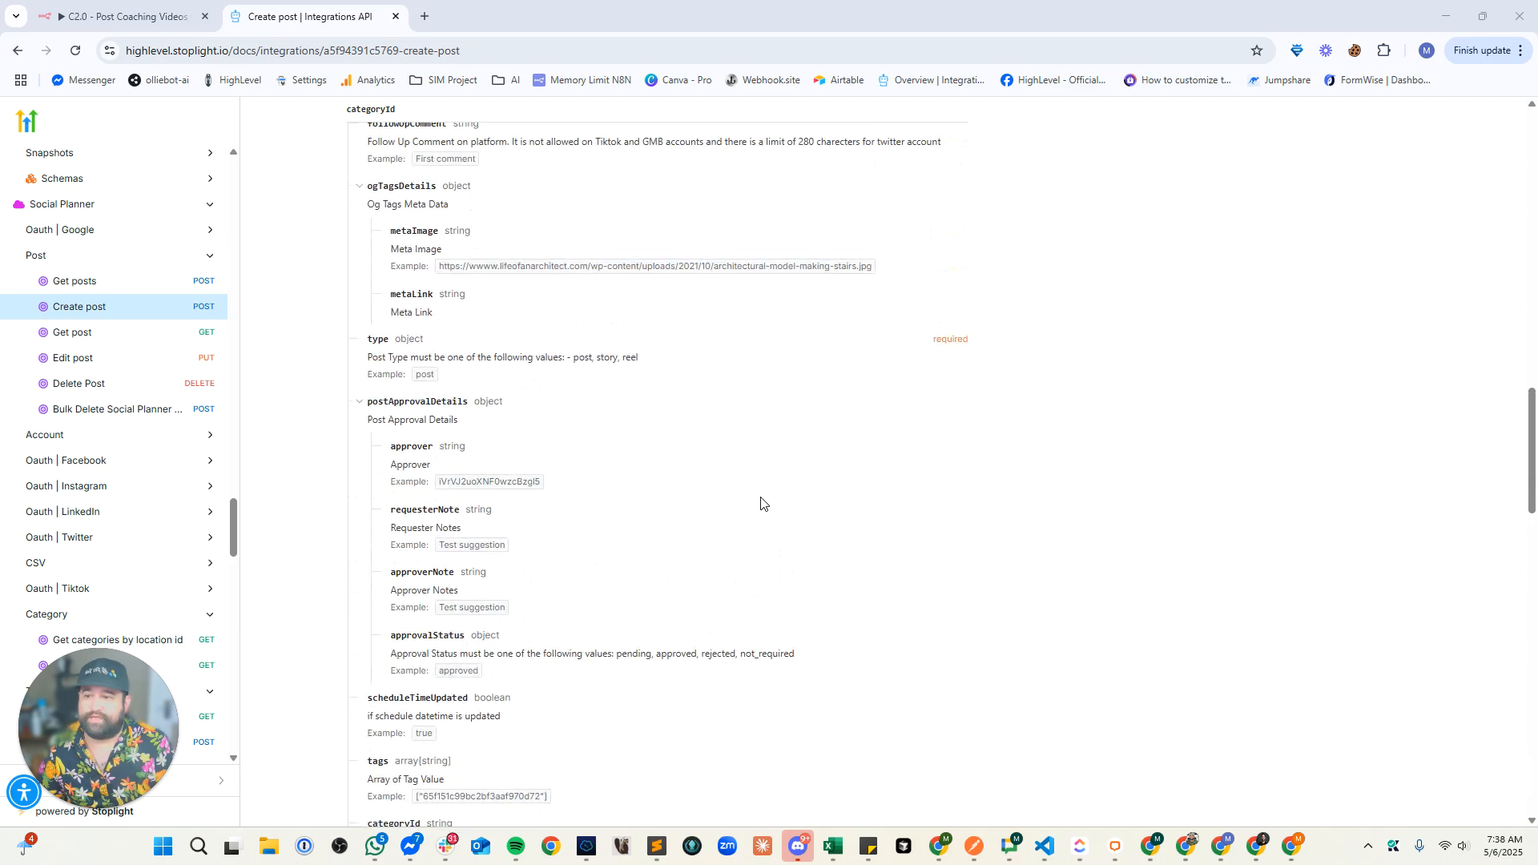
scroll(761, 503, up, 8)
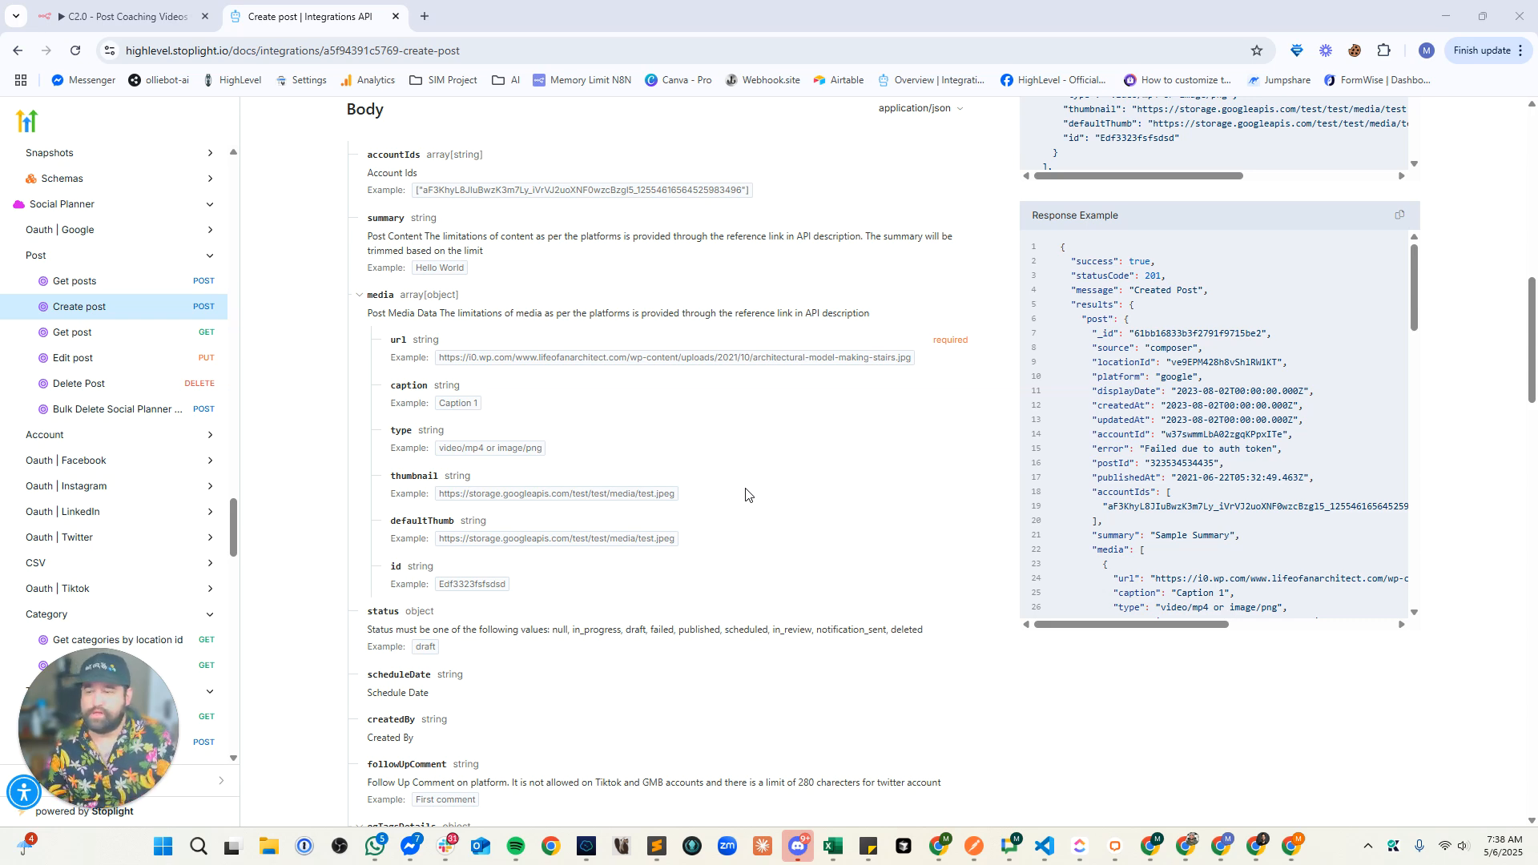
- Switch to the n8n workflow and examine the request URL of the Get Social Accounts node, including its location ID segment
click(120, 16)
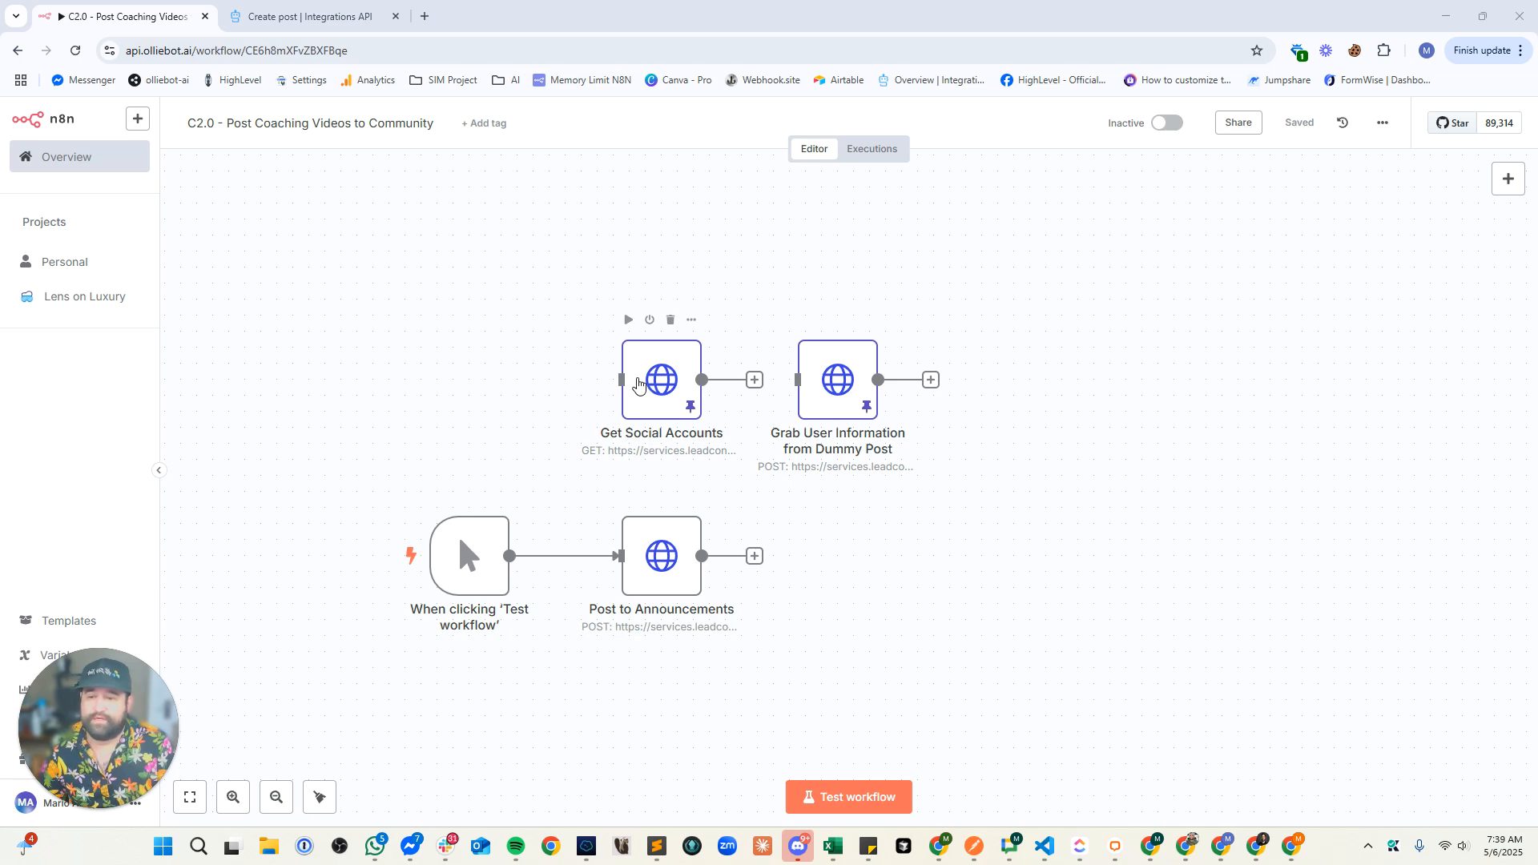
double_click(638, 385)
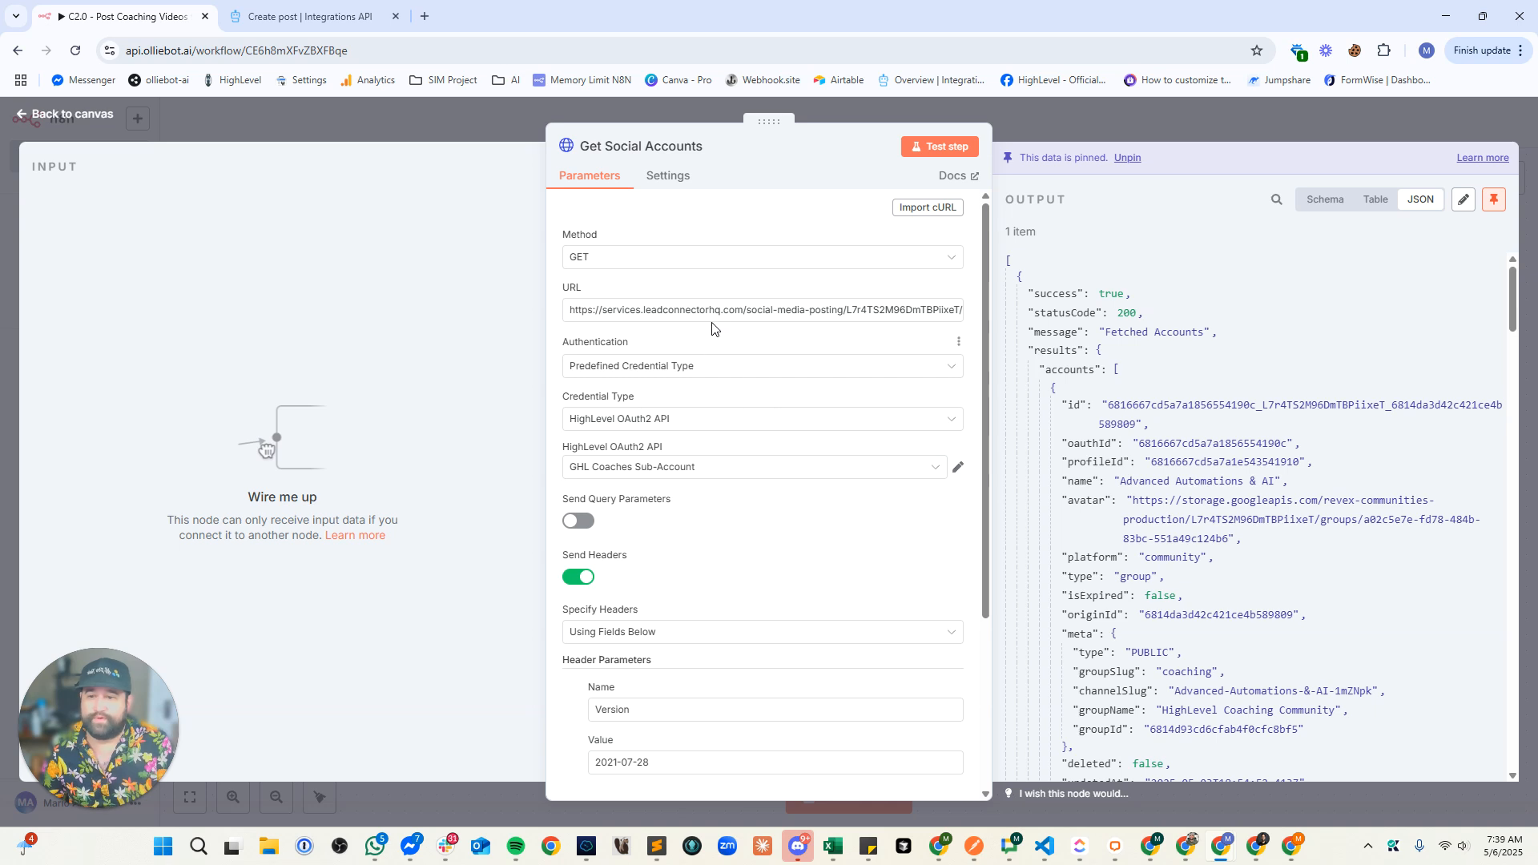
drag(711, 310, 1045, 336)
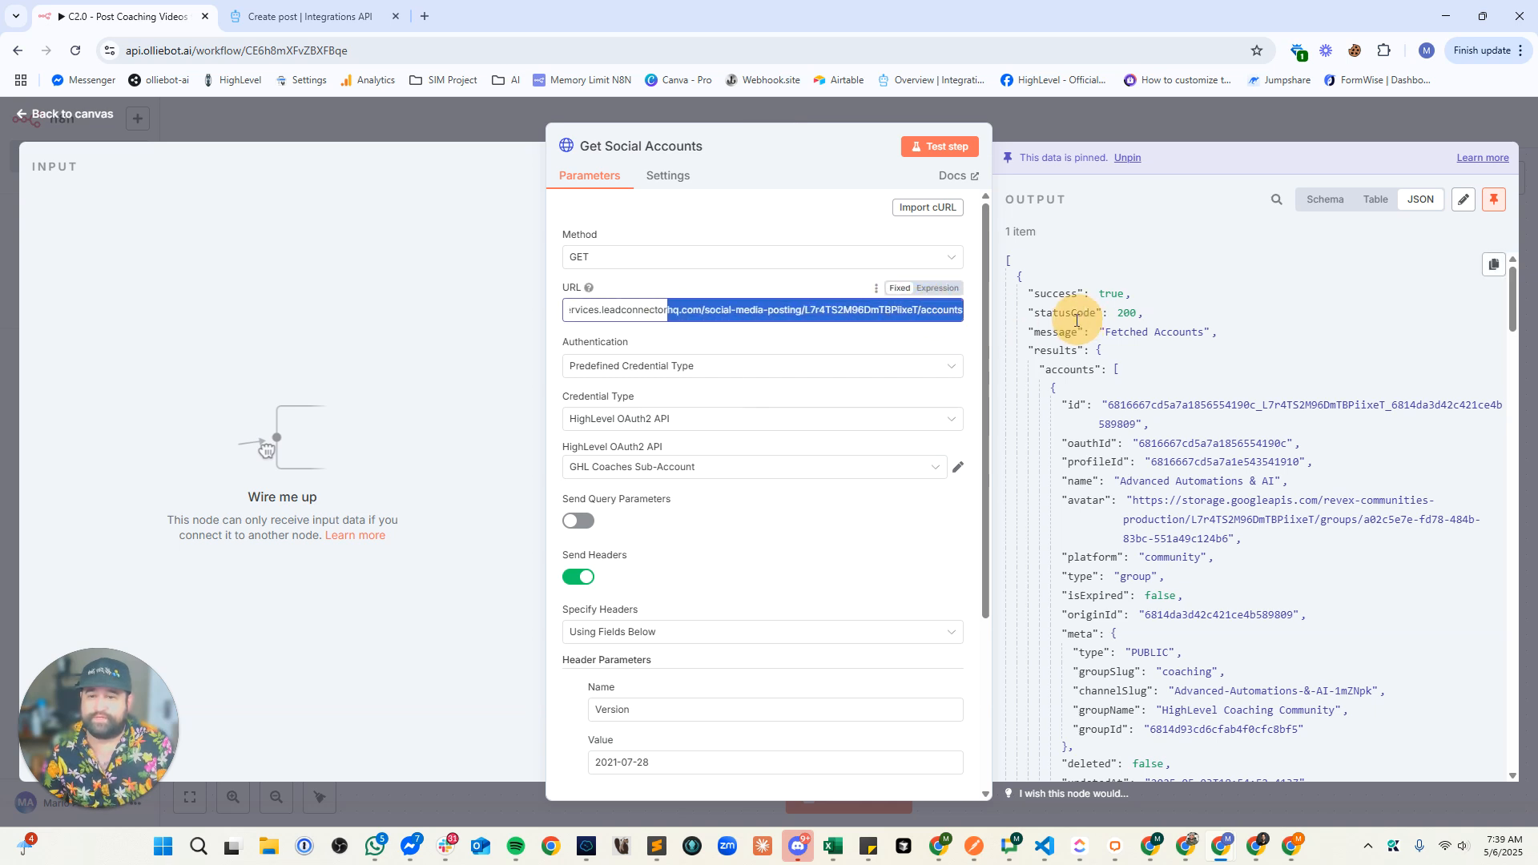
double_click(837, 313)
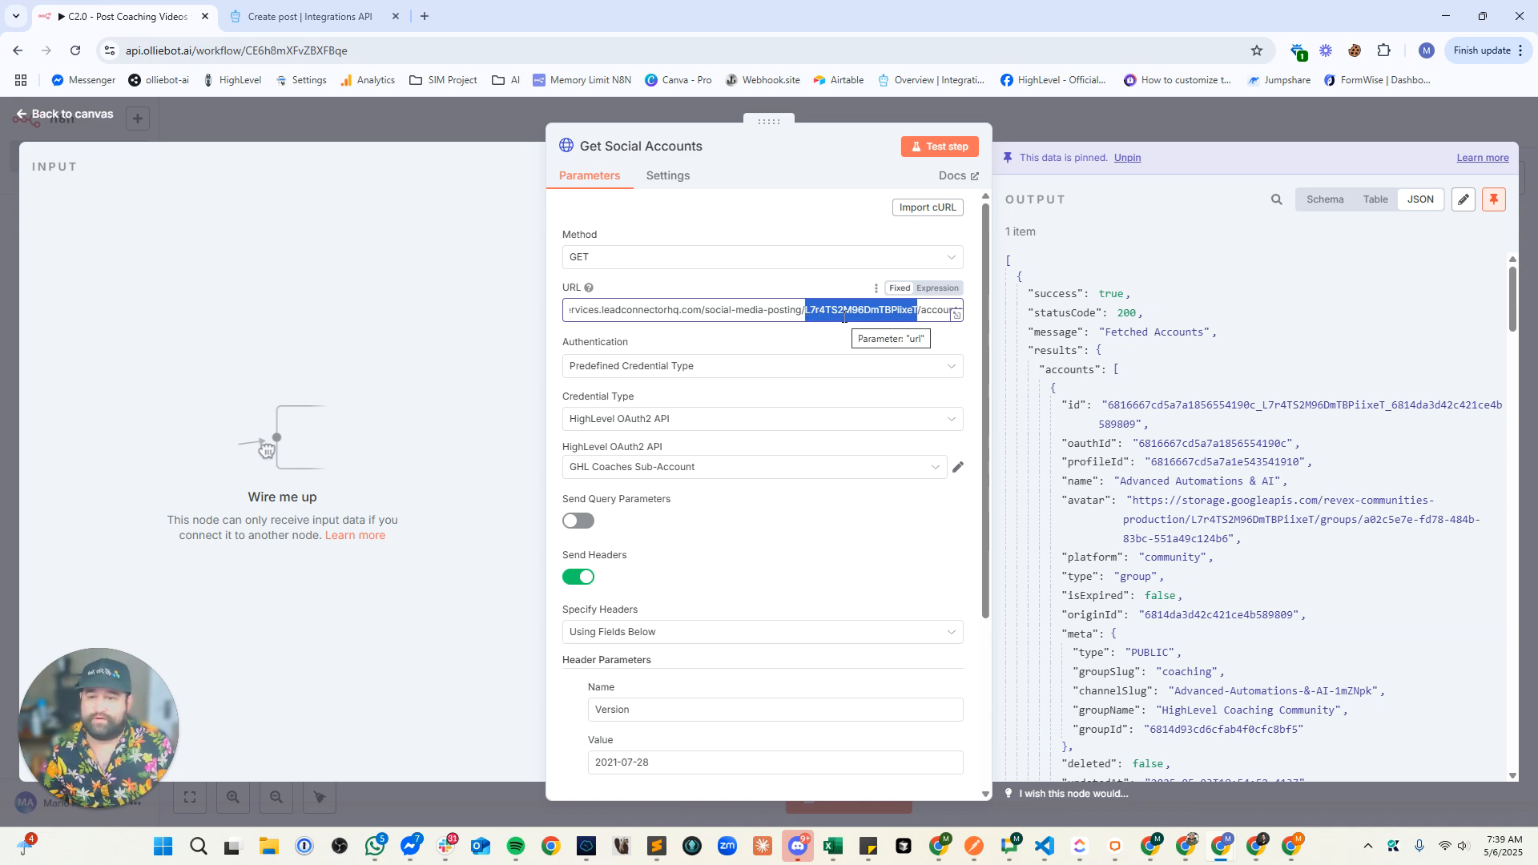
drag(841, 313, 540, 301)
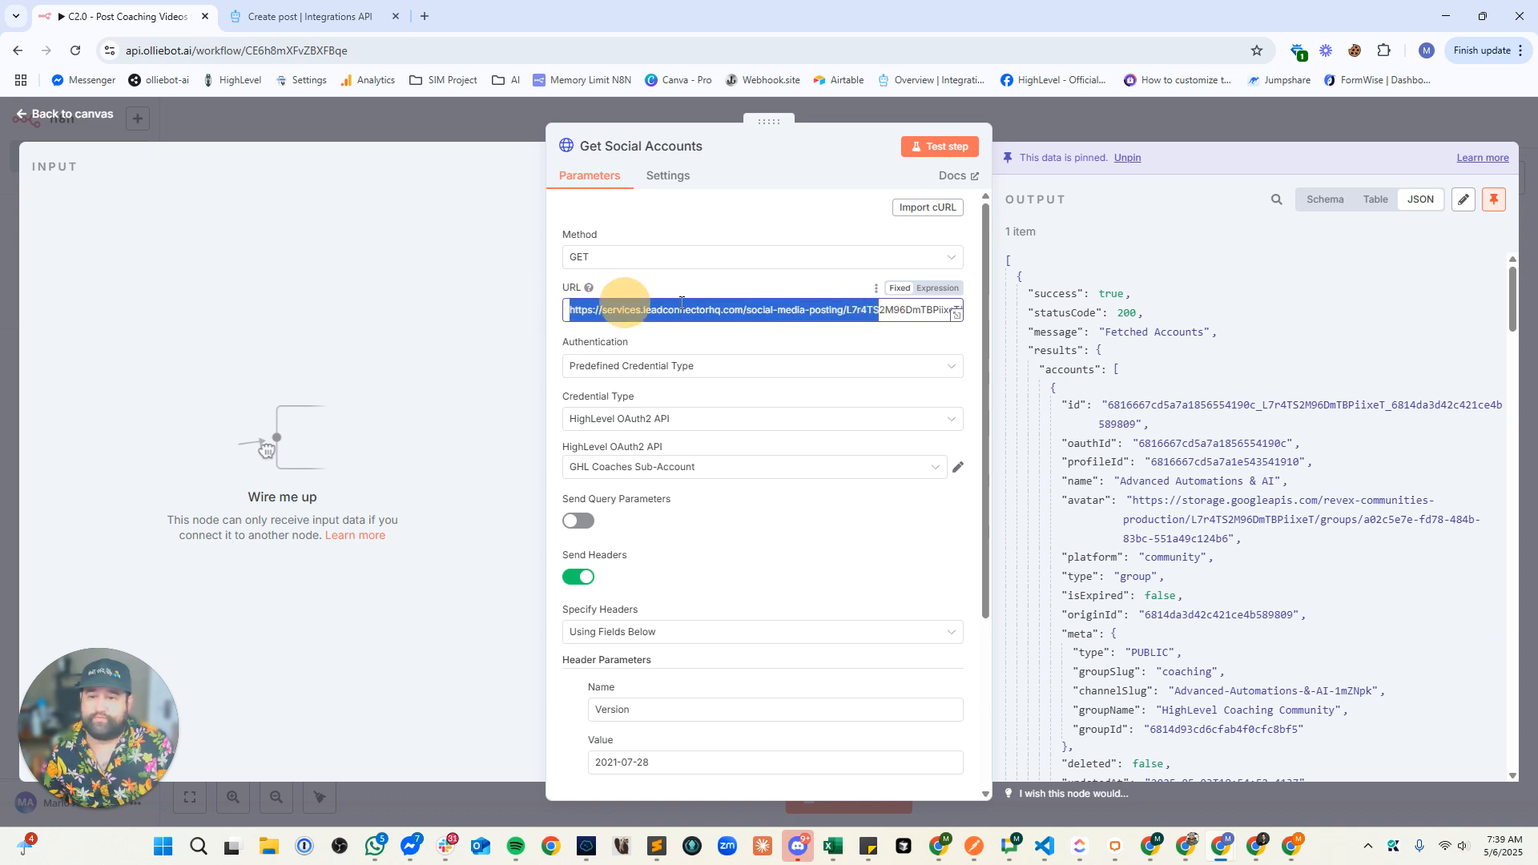
click(776, 311)
drag(775, 313, 957, 315)
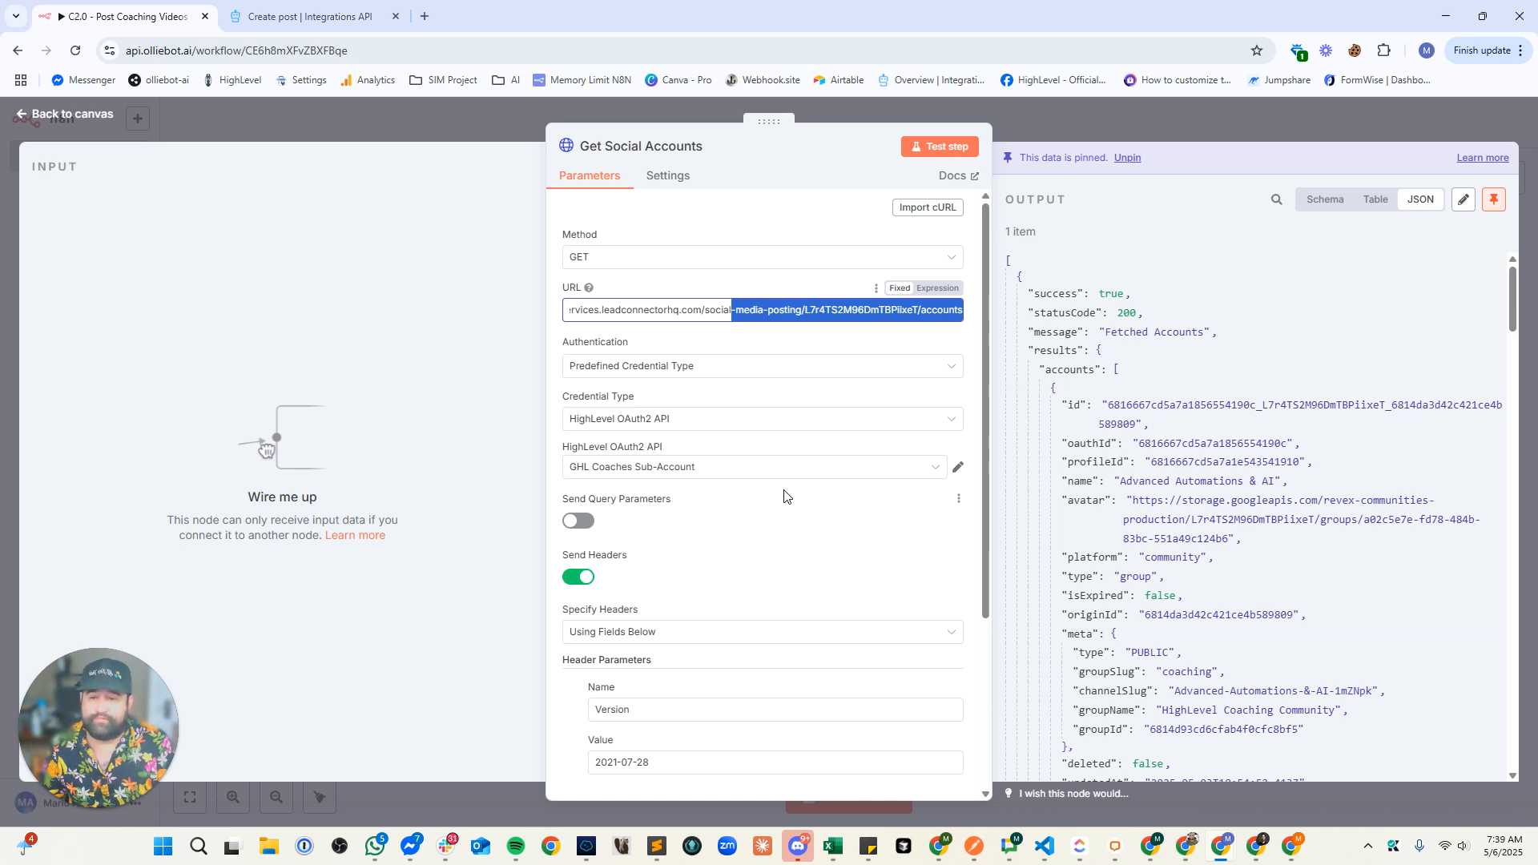
click(787, 513)
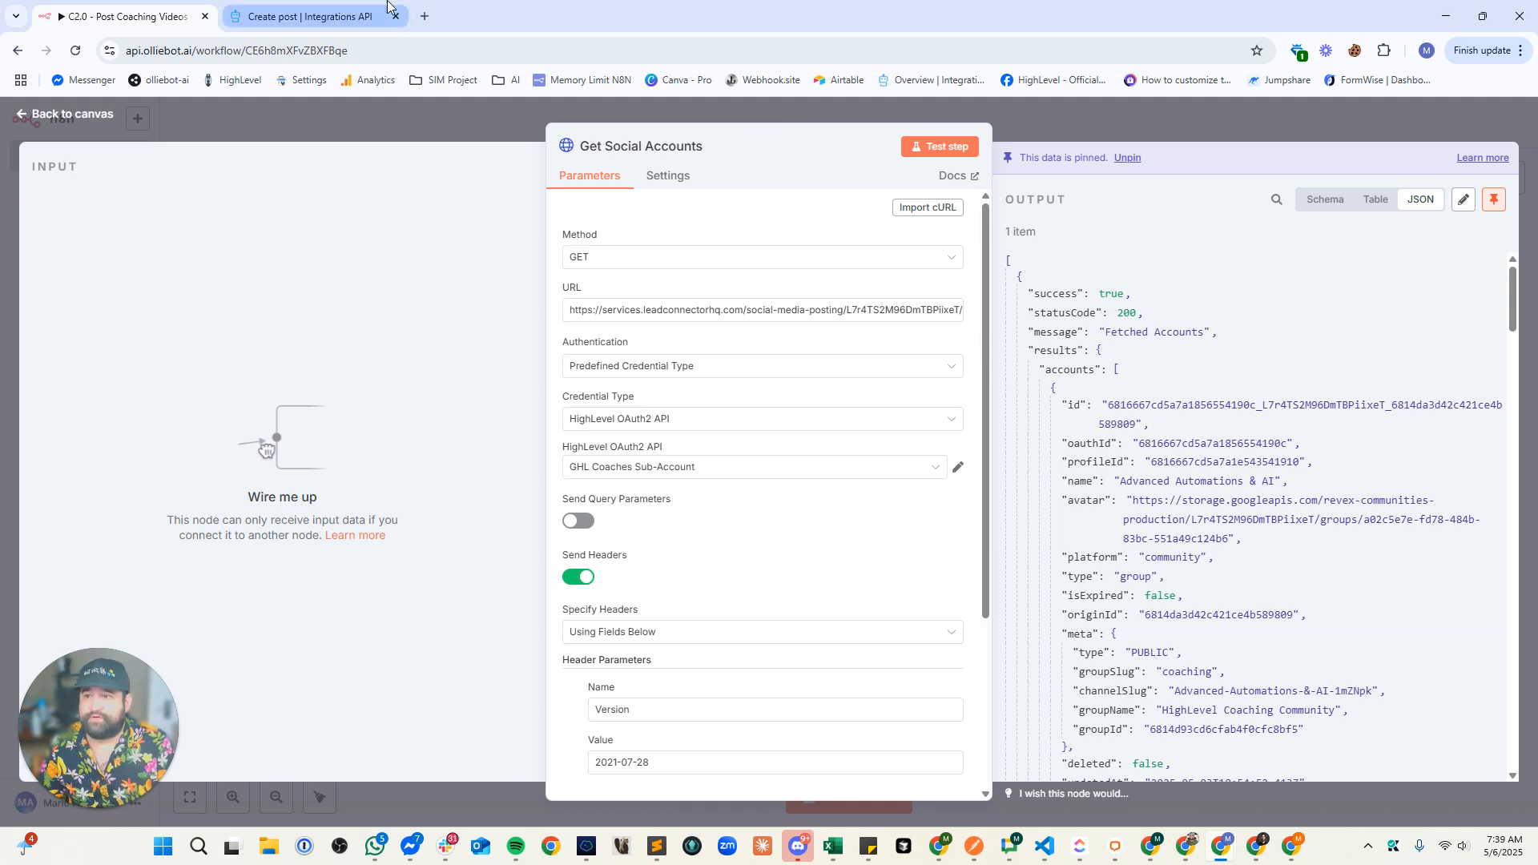
- Open app.olliebot.ai in a new browser tab
click(427, 12)
text(api.)
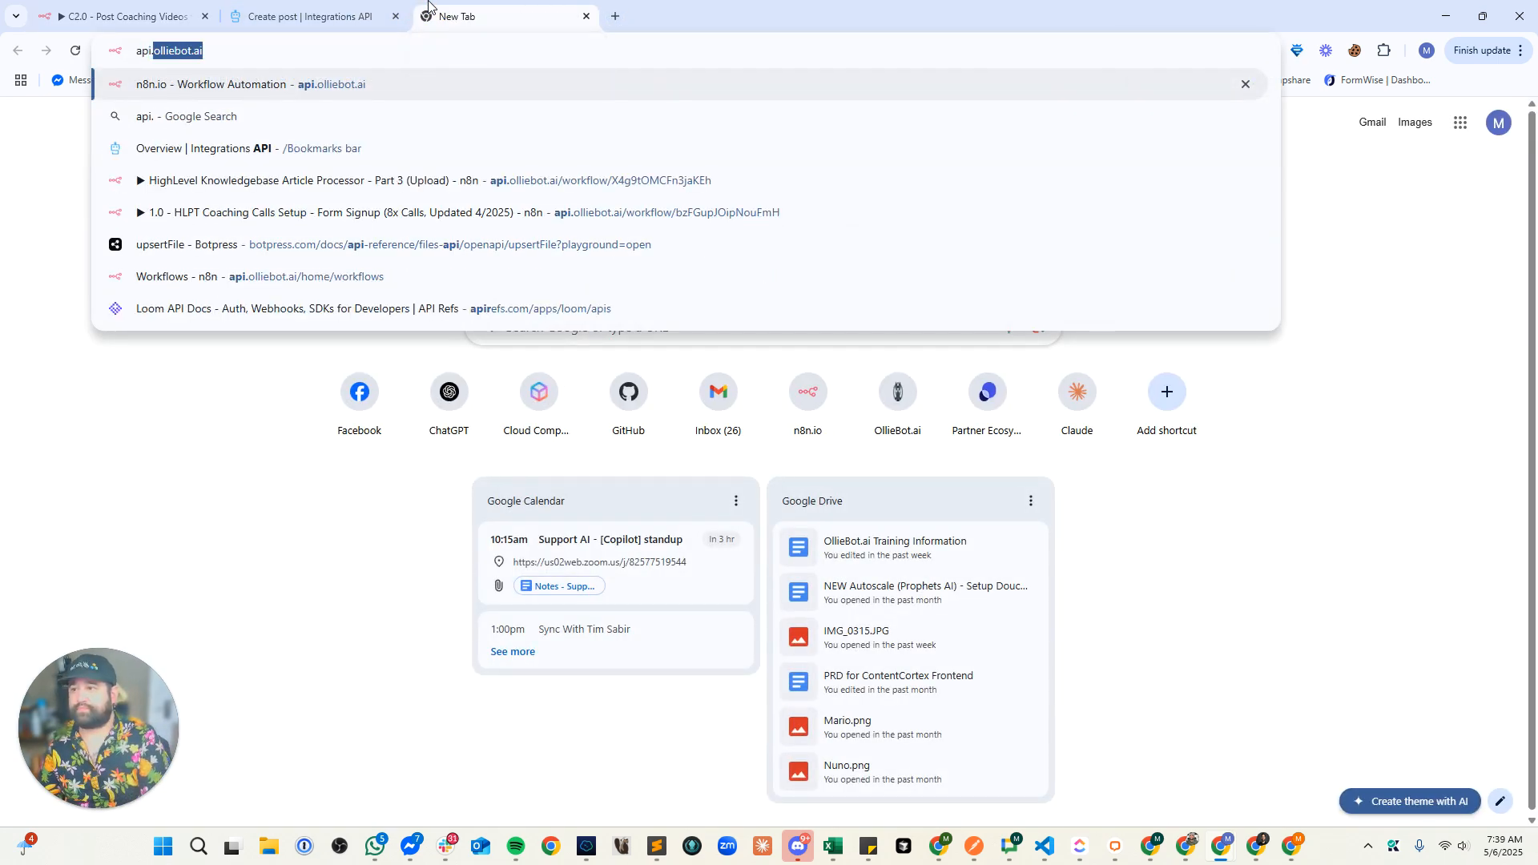
key(Return)
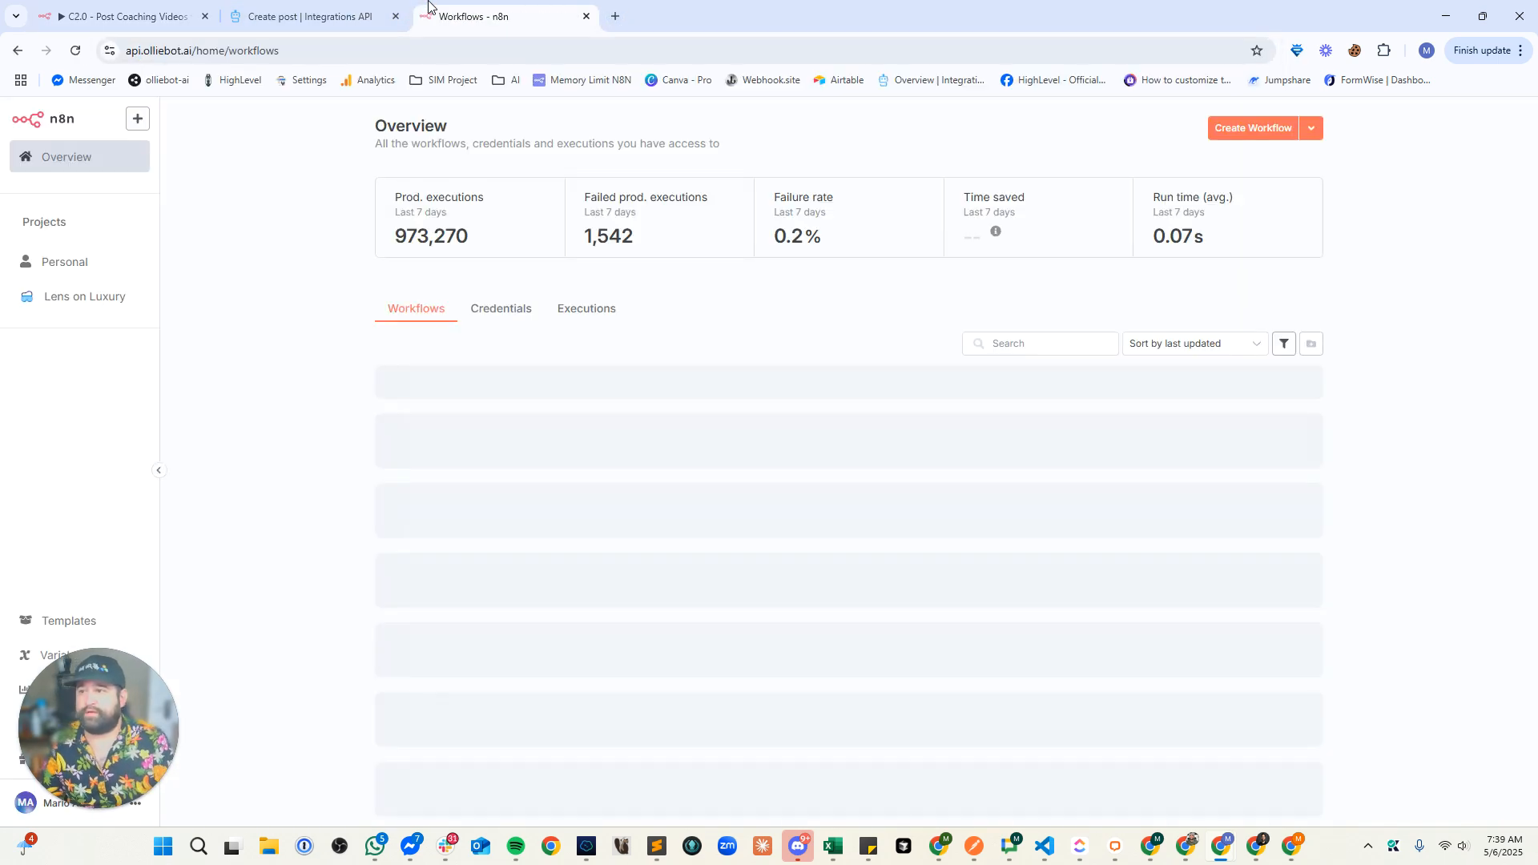
click(286, 48)
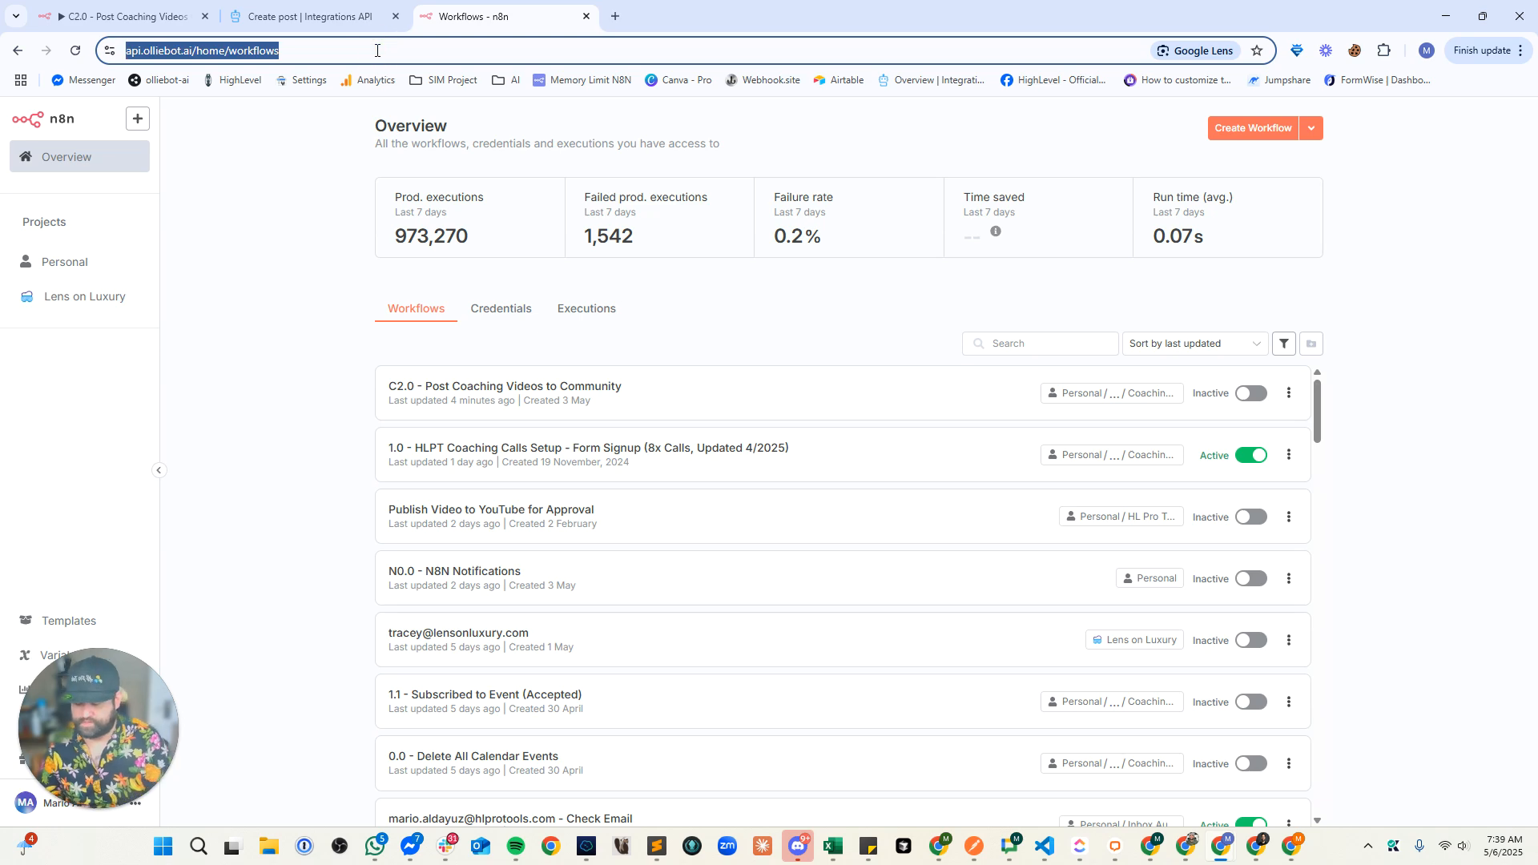
text(app.)
key(Return)
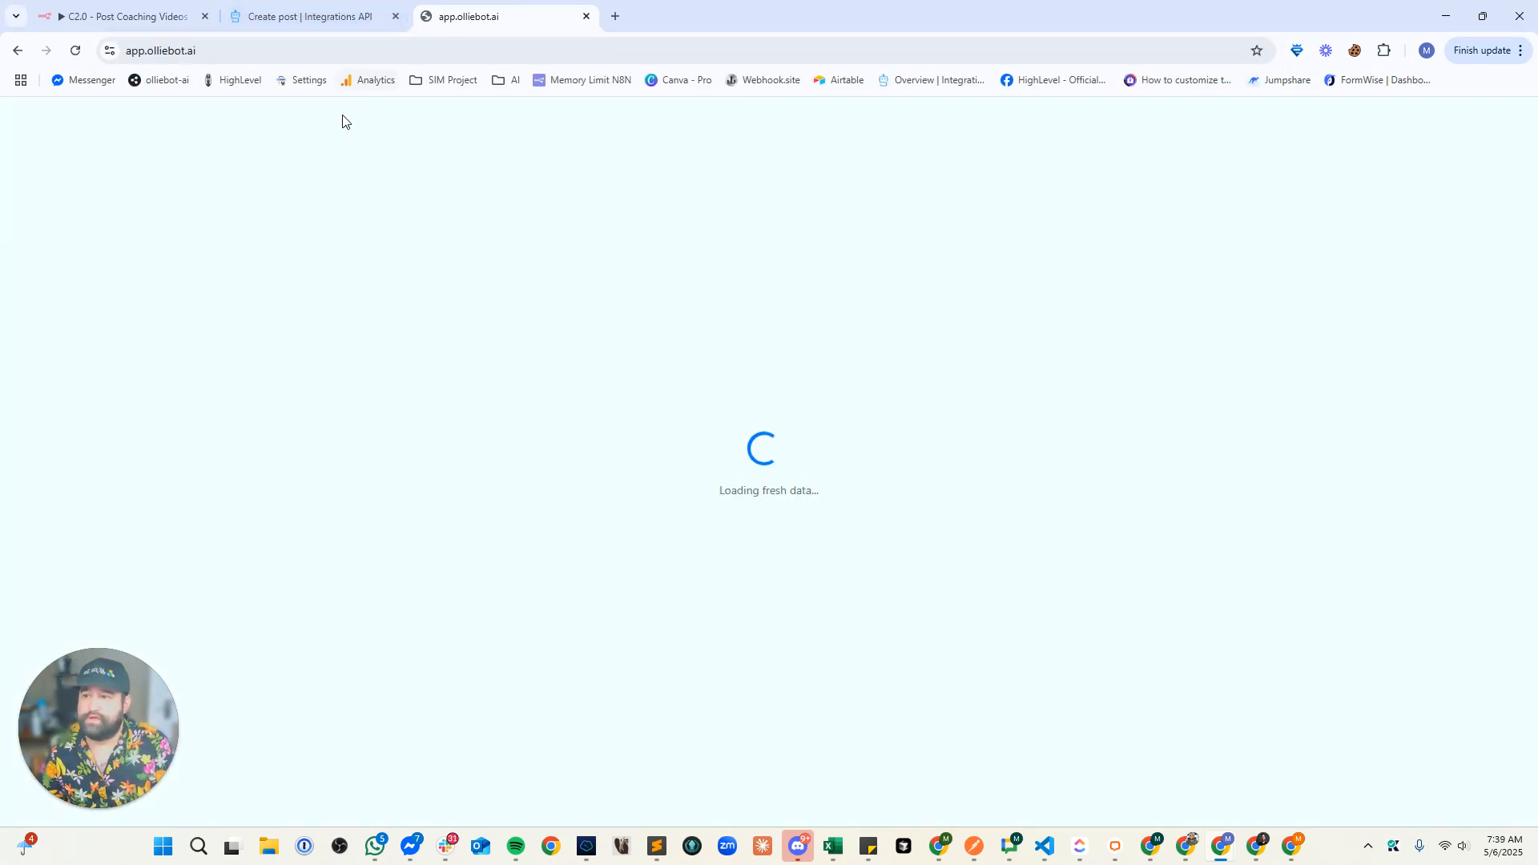
- Search the sub-accounts for "ollie" and switch to the OllieBot.ai sub-account
click(155, 183)
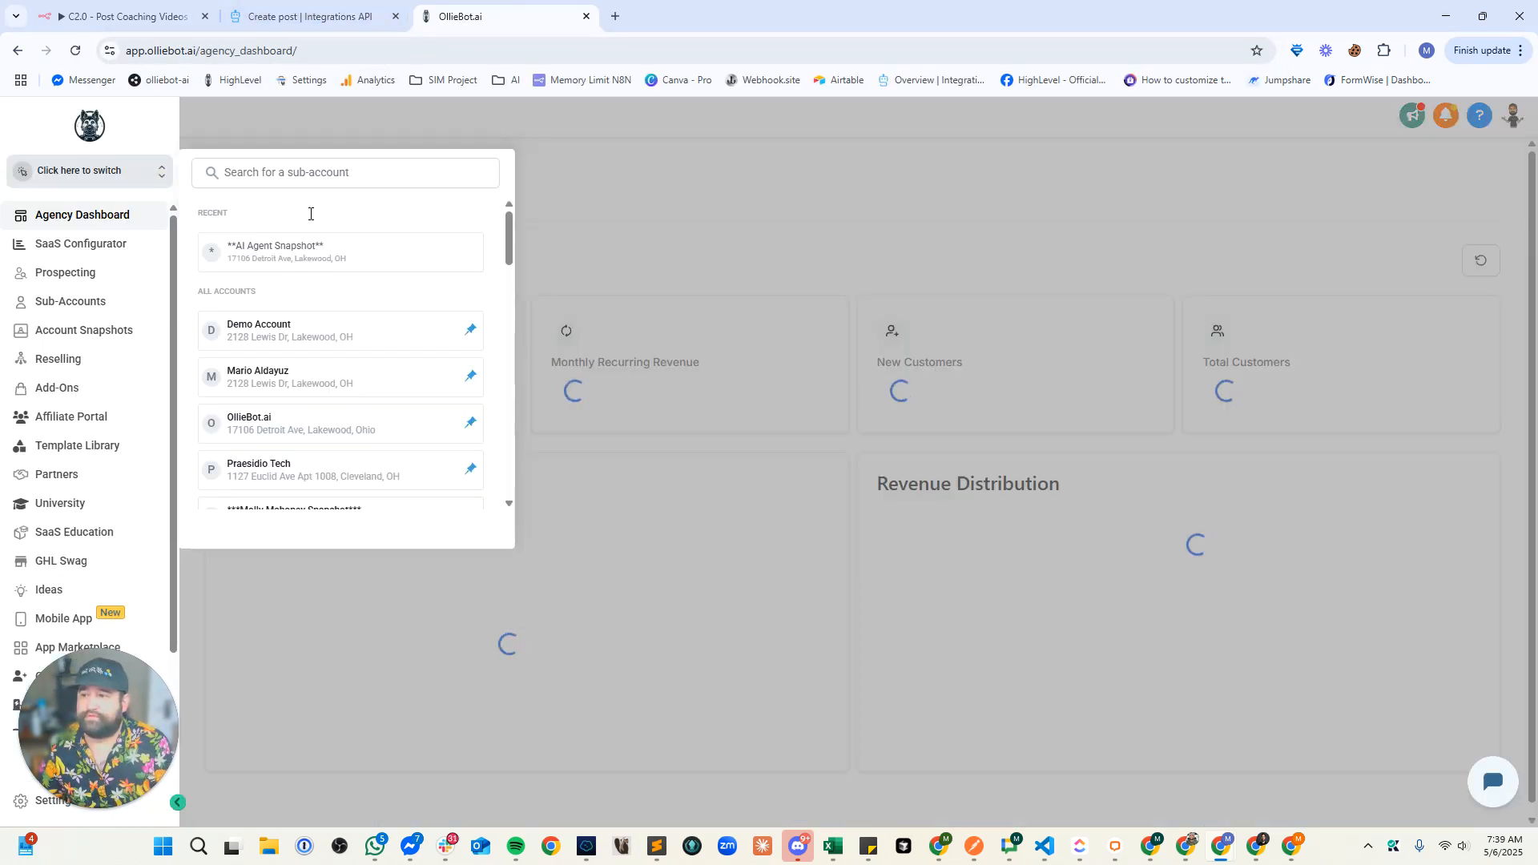
text(ollie)
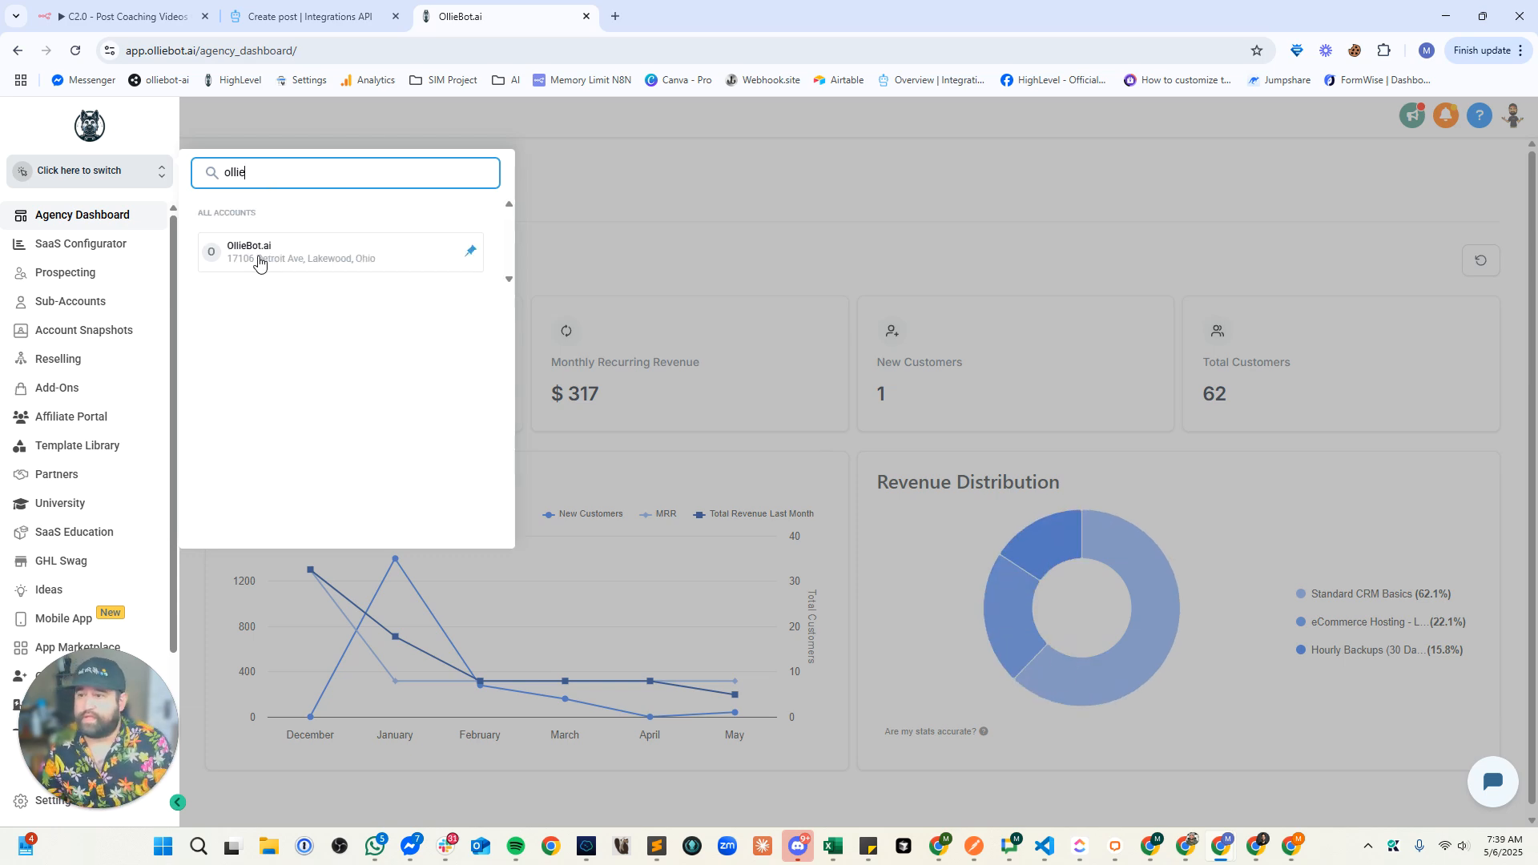
click(257, 260)
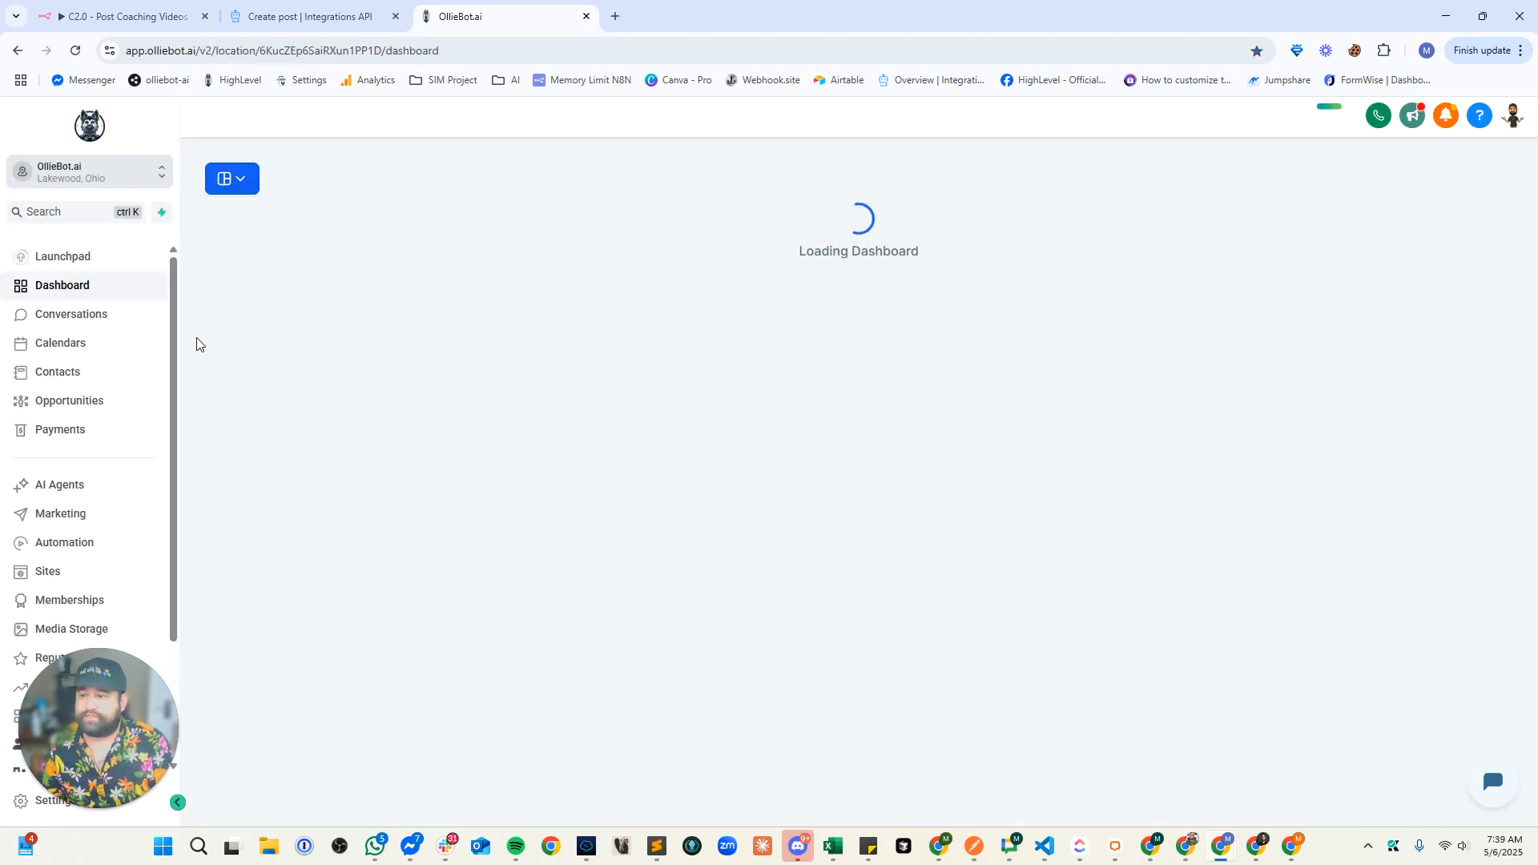
- Open the Social Planner in the marketing area and show its list of connected social accounts
scroll(85, 550, down, 2)
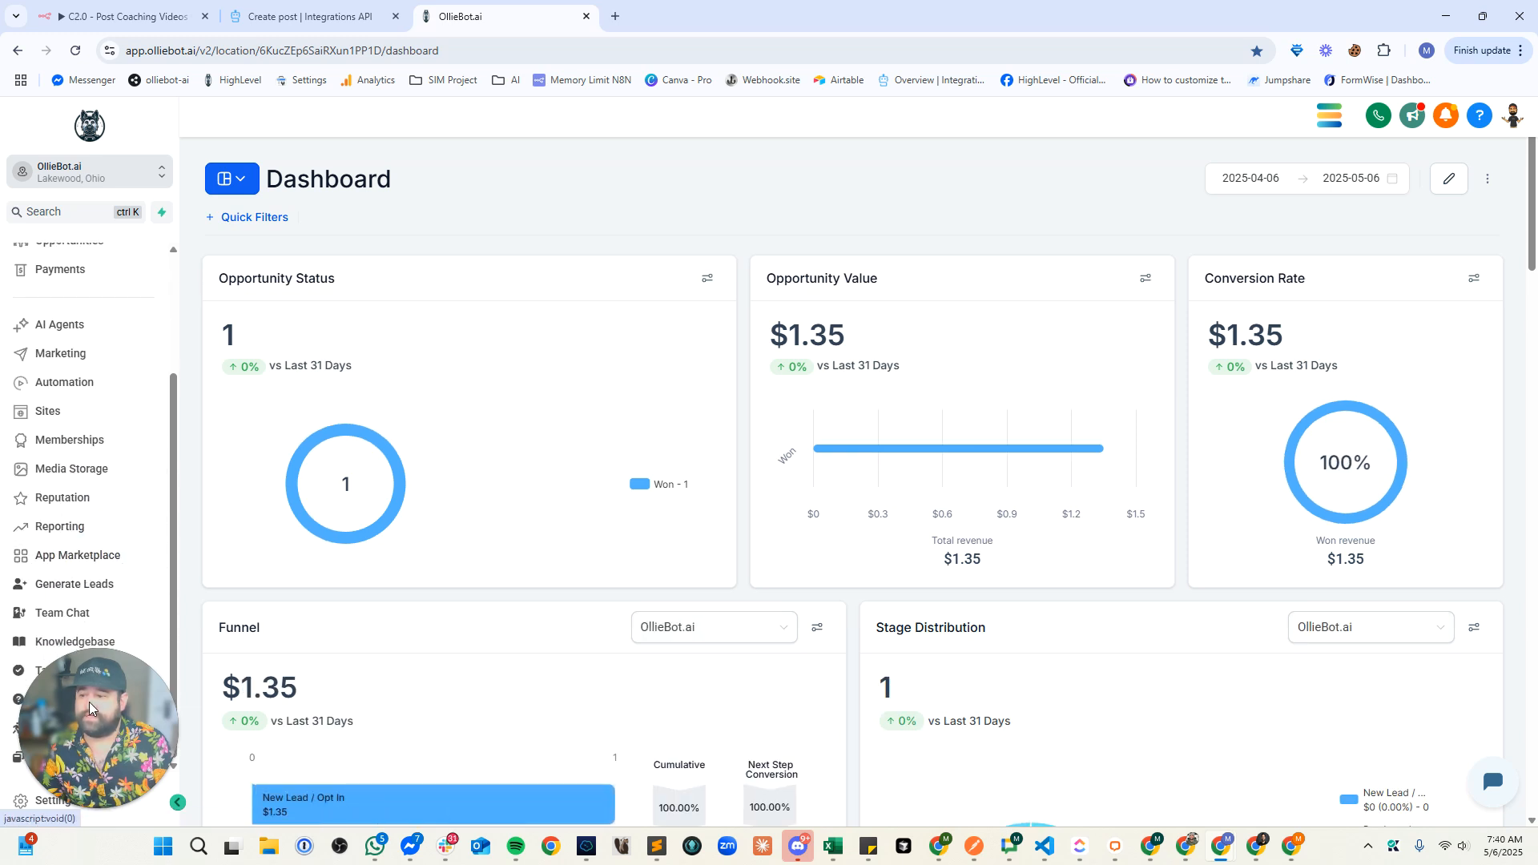
mouse_move(74, 709)
mouse_down()
mouse_move(73, 668)
mouse_move(74, 703)
mouse_up()
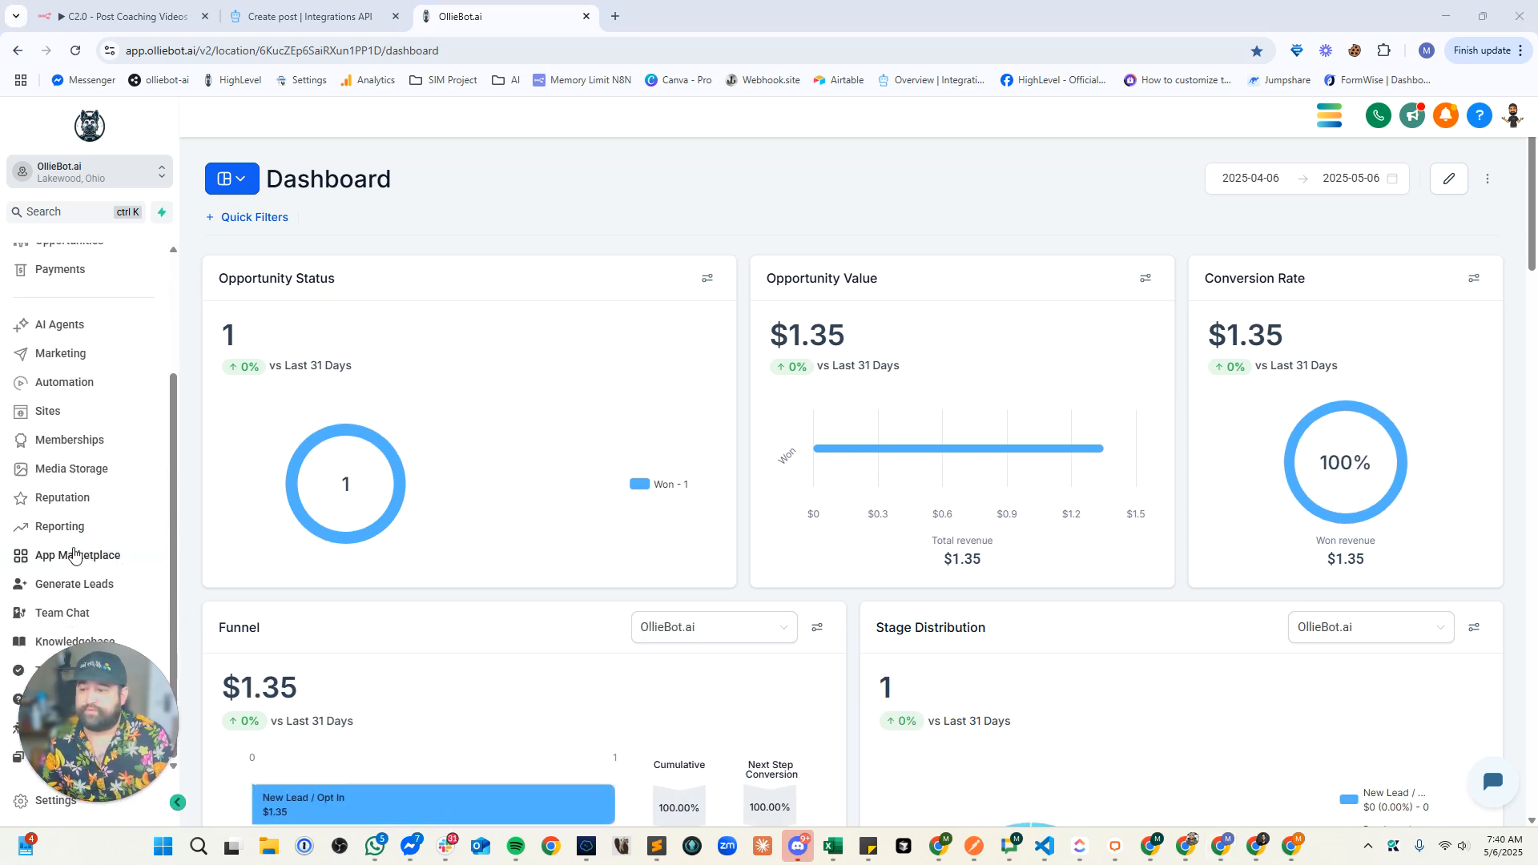
click(91, 355)
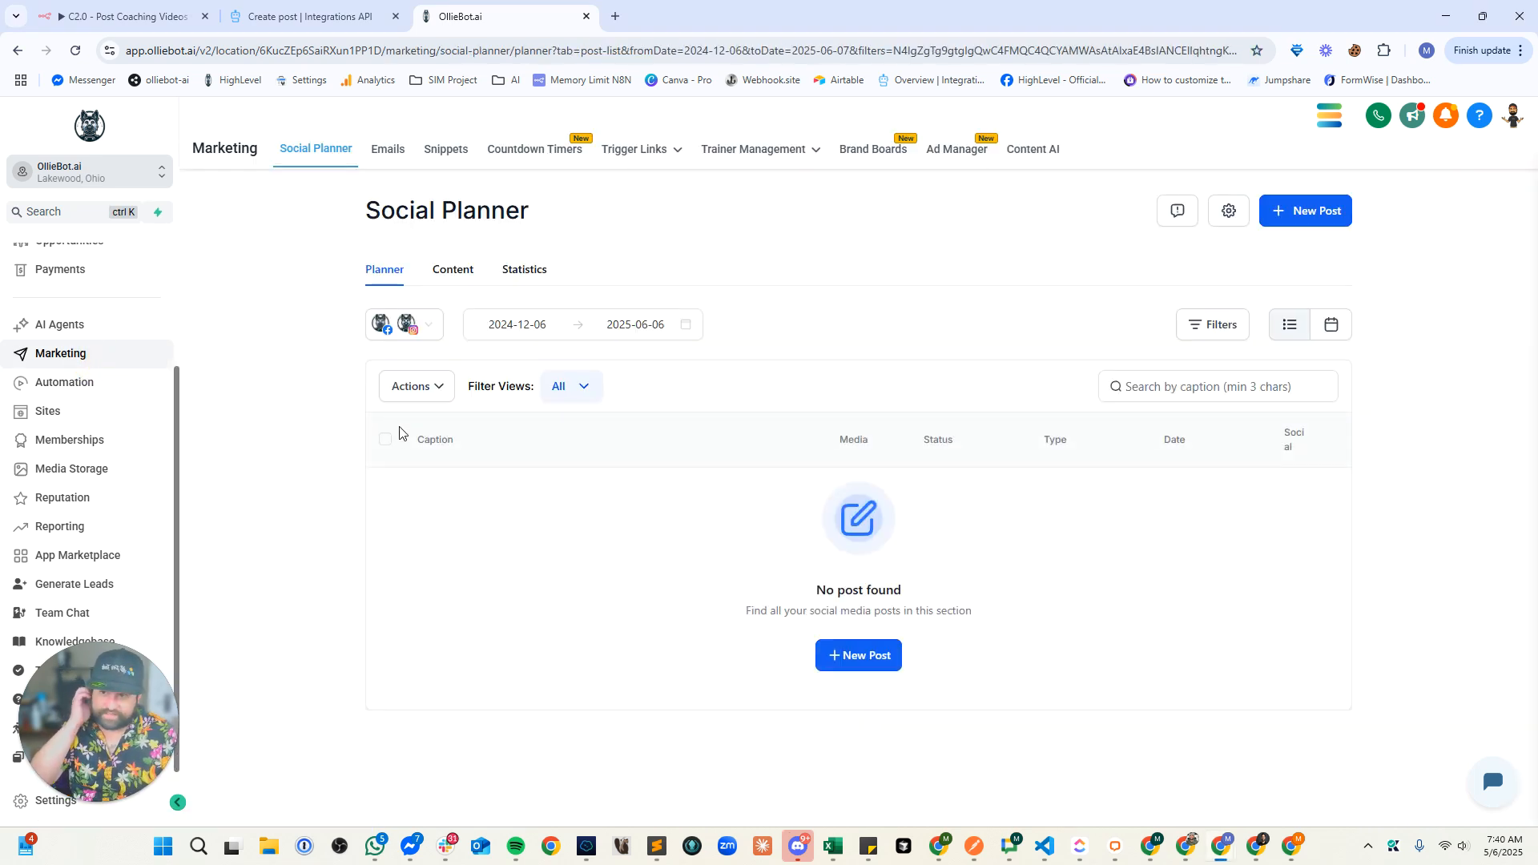
click(415, 339)
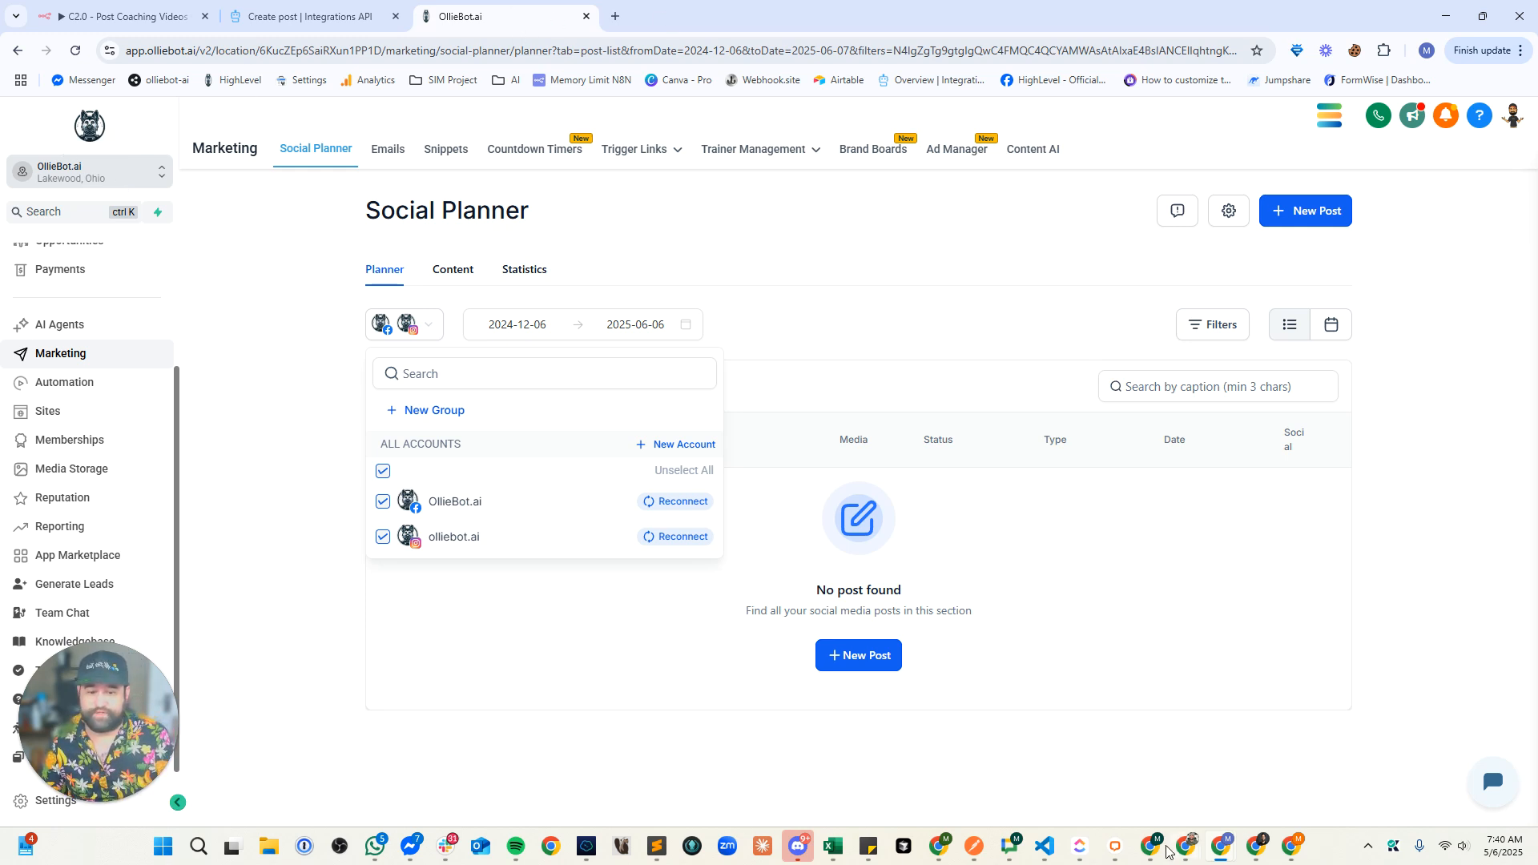
- Switch to the browser window with the HighLevel Coaching sub-account and look through the community channels connected to its Social Planner
mouse_move(1156, 851)
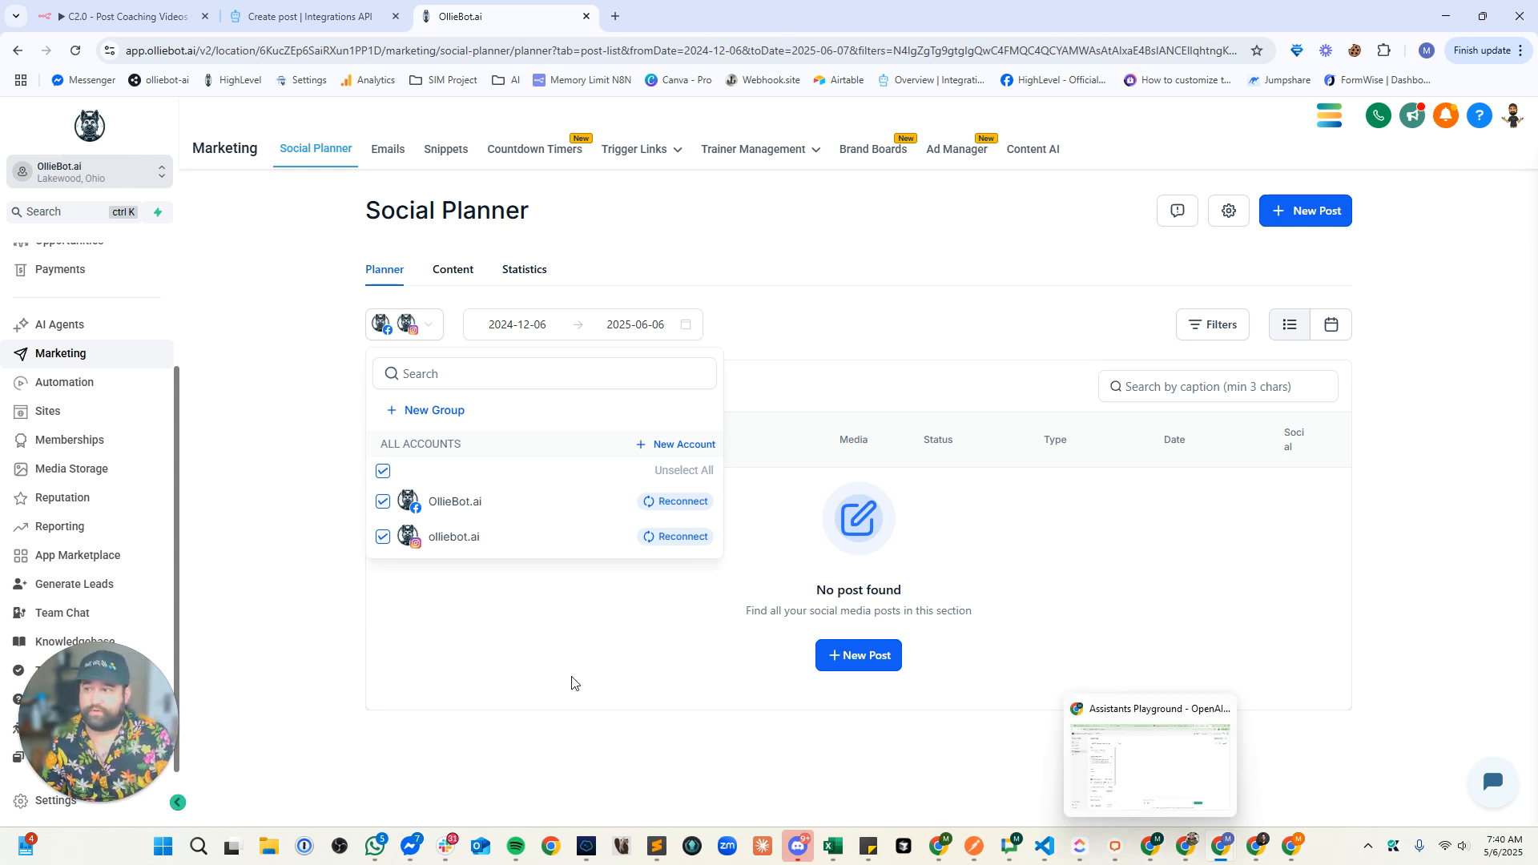
key(alt+Tab)
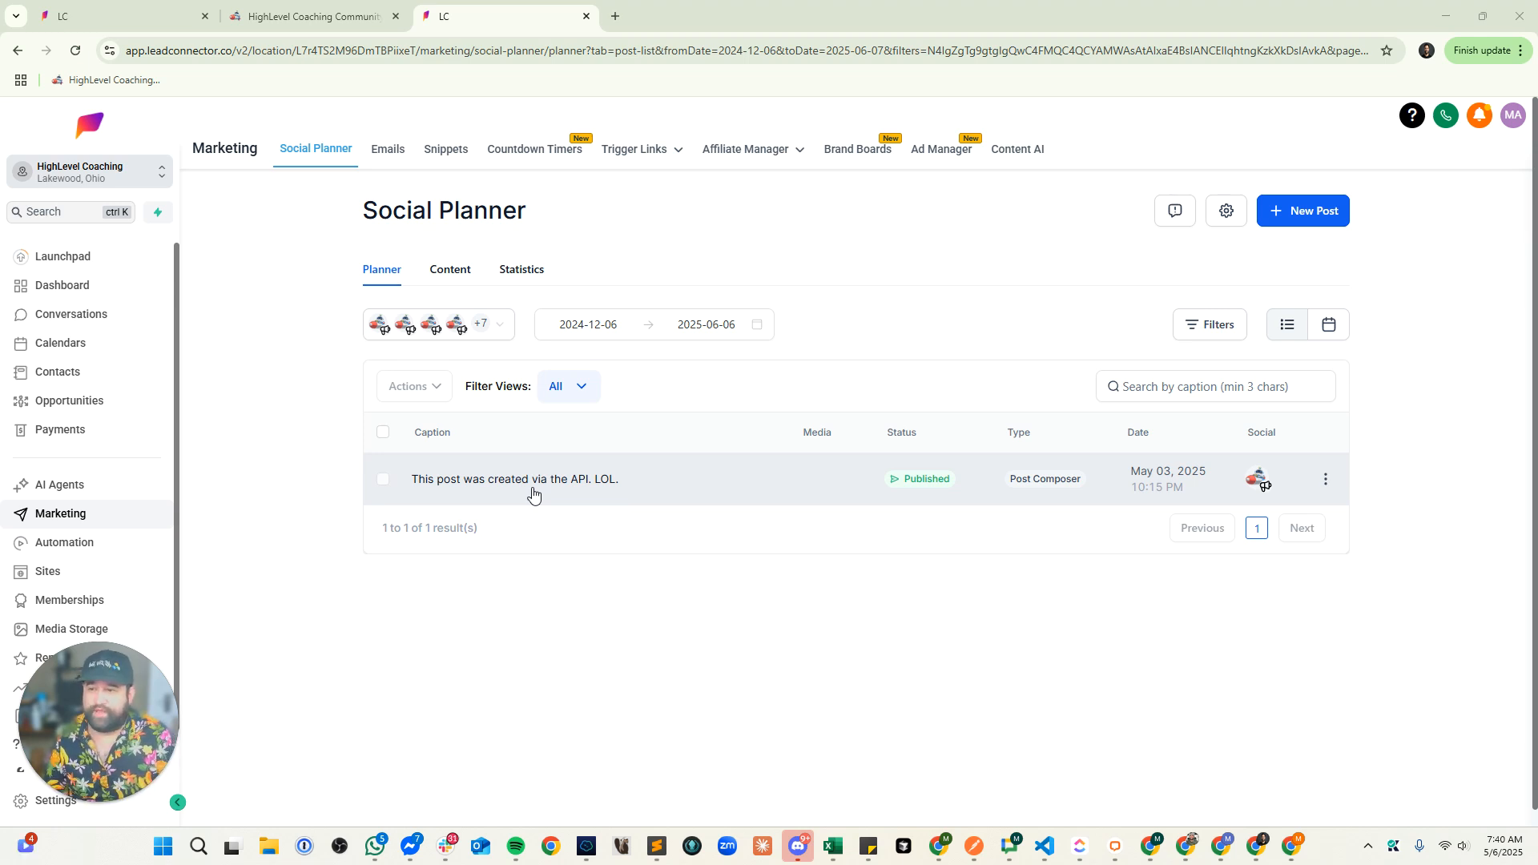
click(491, 323)
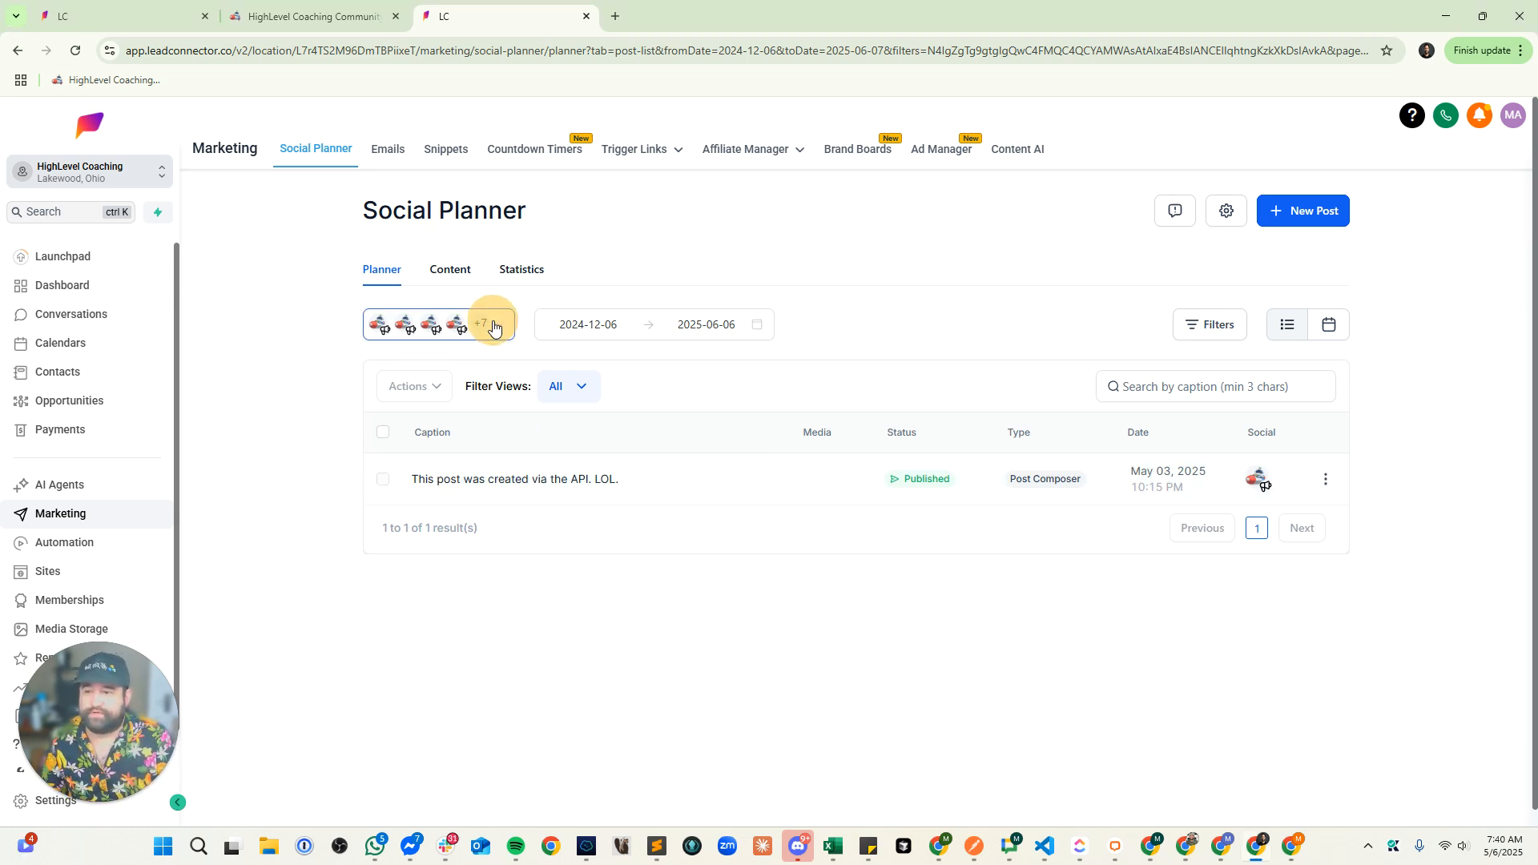
scroll(500, 552, down, 5)
scroll(504, 555, up, 5)
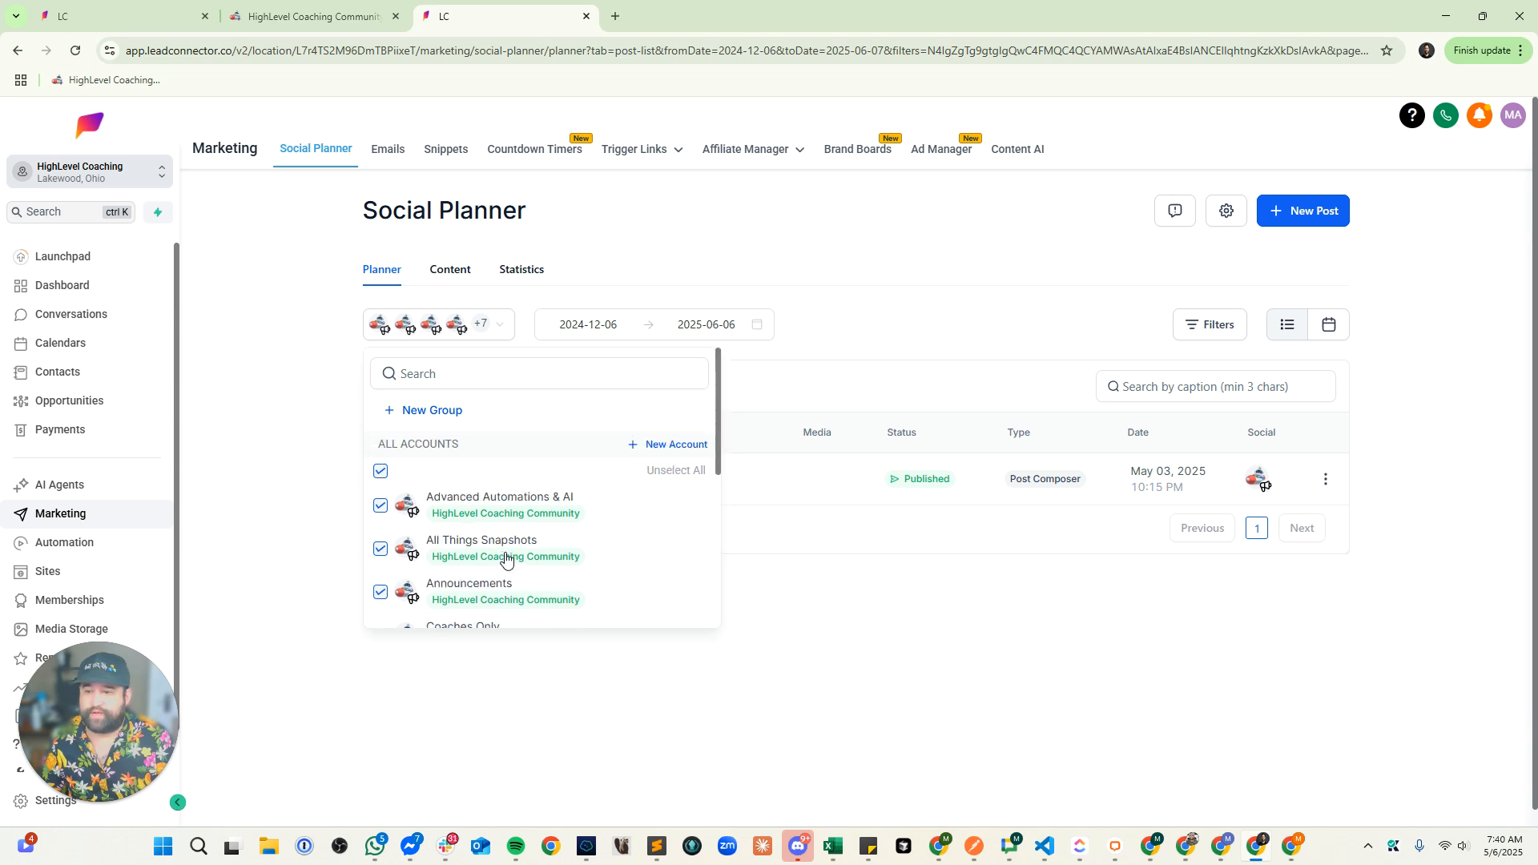
click(893, 342)
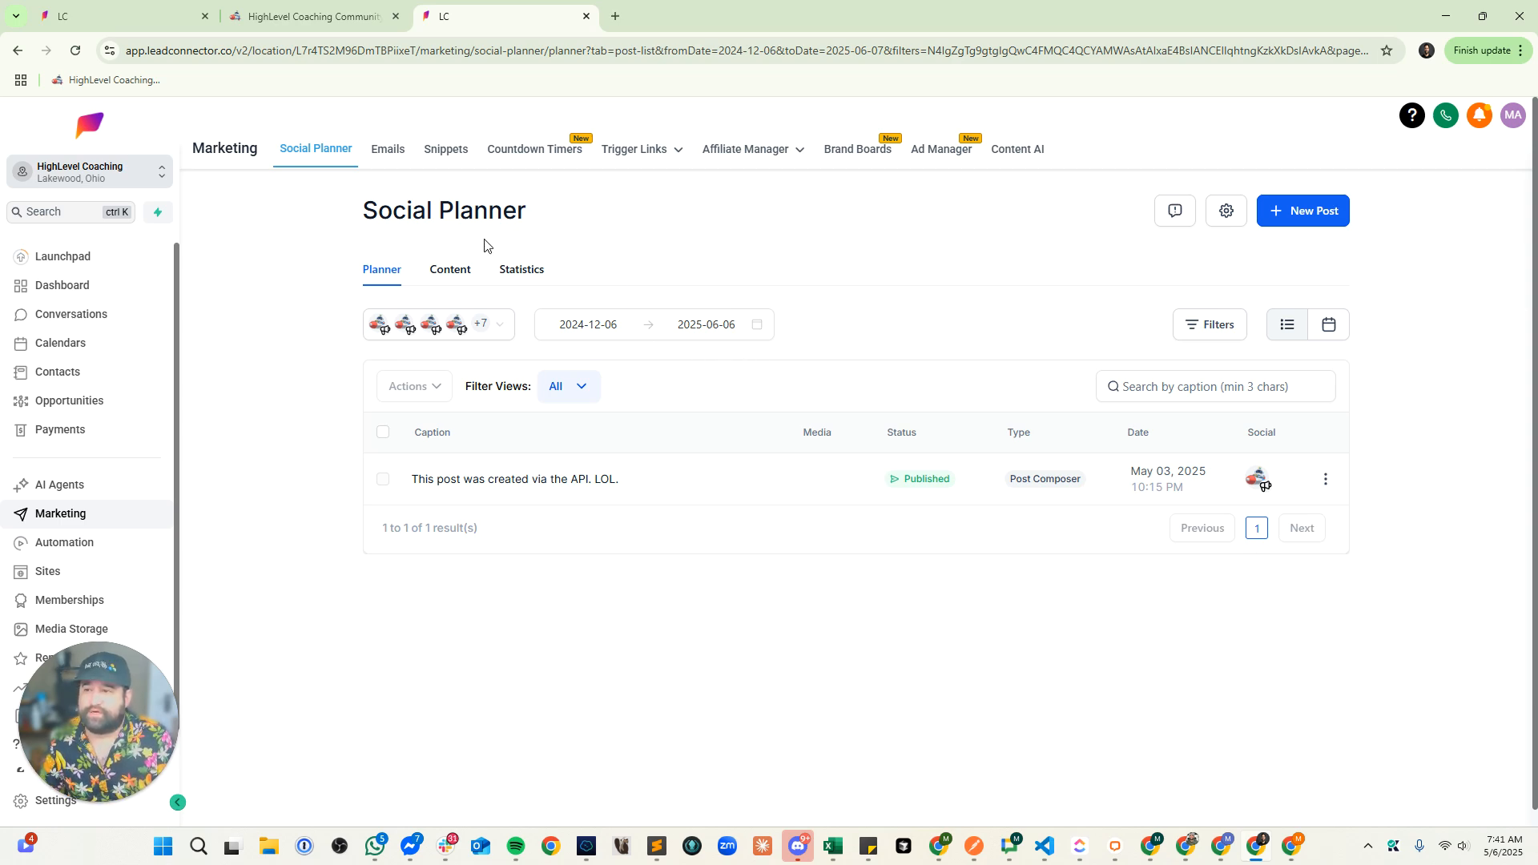
- Return to the Get Social Accounts node in the n8n workflow "C2.0 - Post Coaching Videos to Community"
click(200, 8)
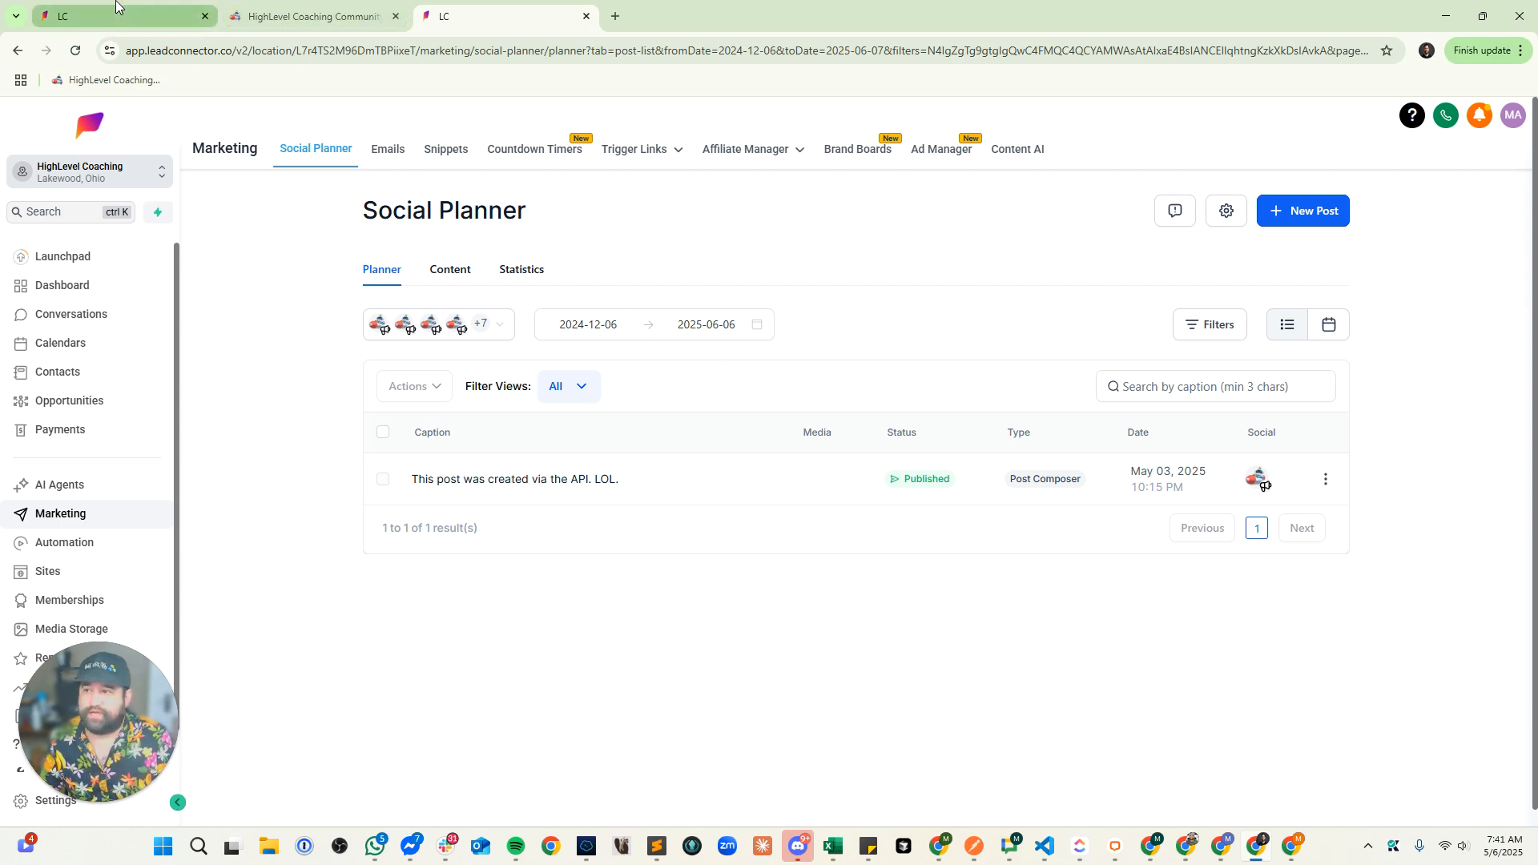
click(455, 18)
key(alt+Tab)
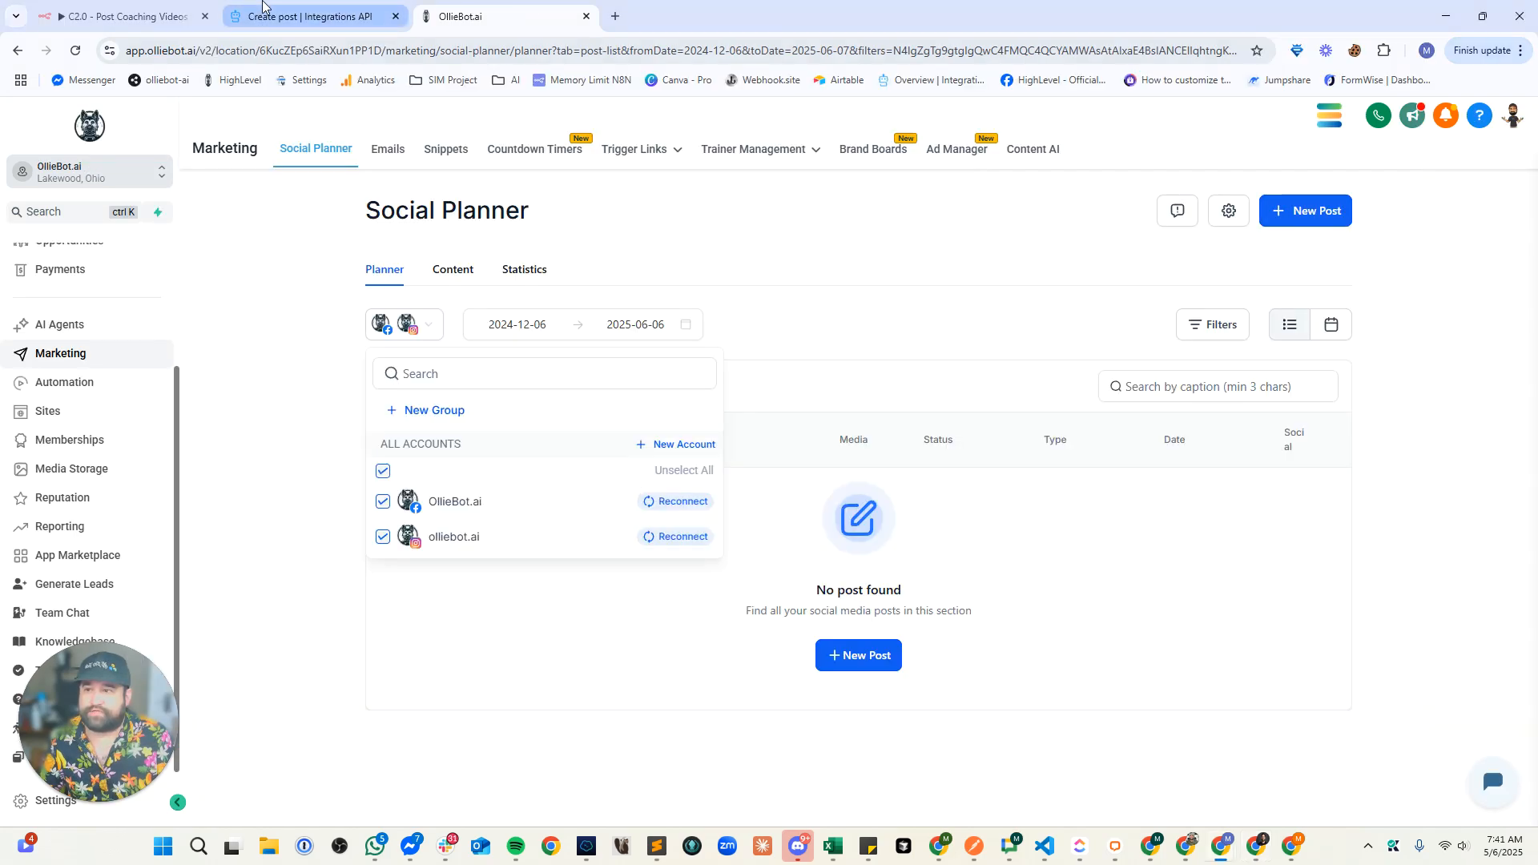
click(128, 10)
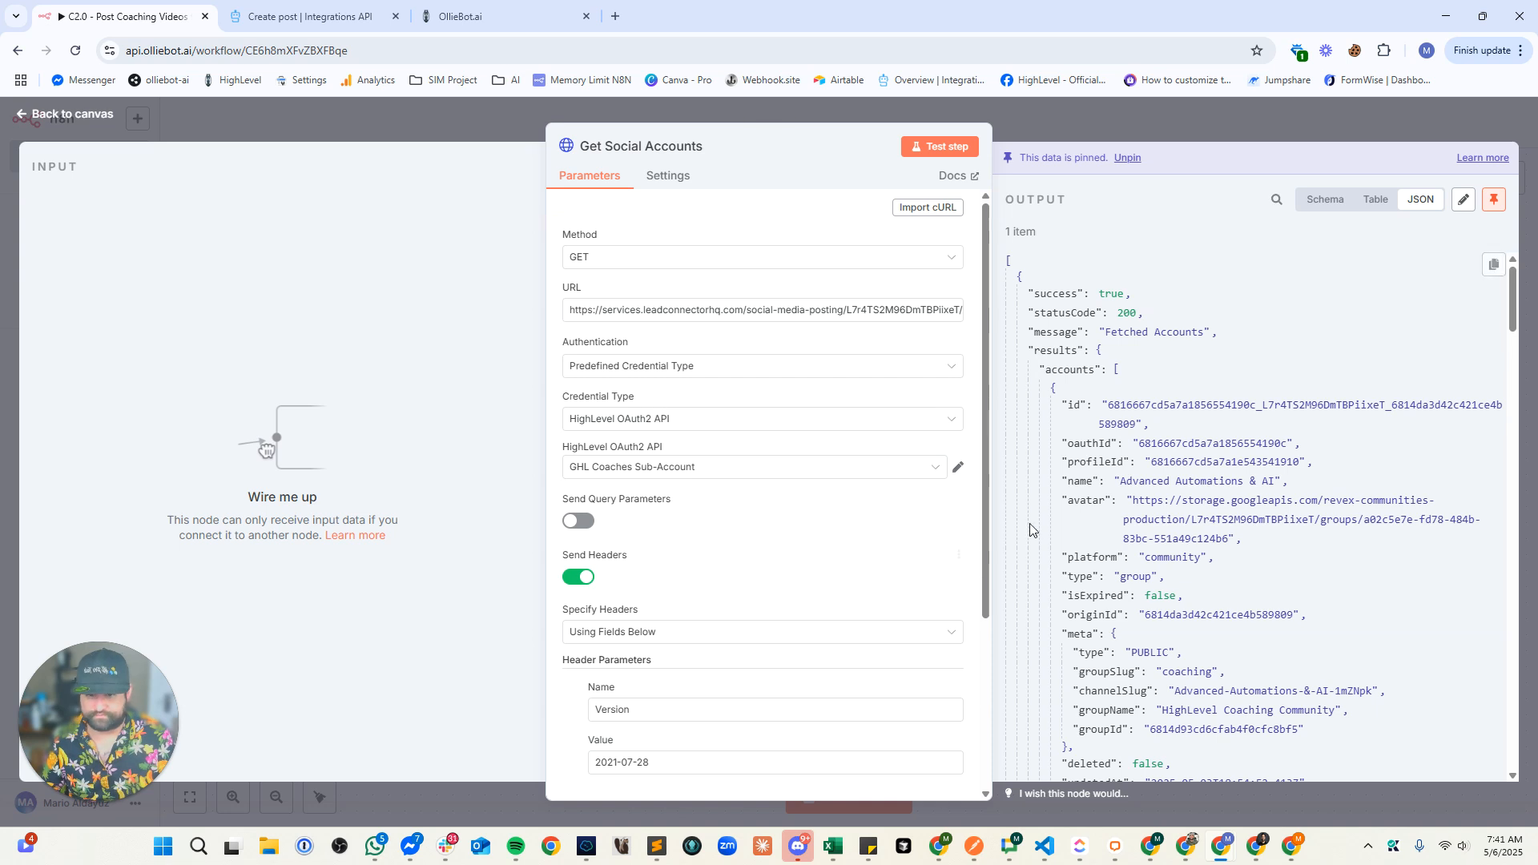
- Switch to the Create post API documentation and review its request body fields, from accountIds and media through postApprovalDetails and gmbPostDetails
click(240, 15)
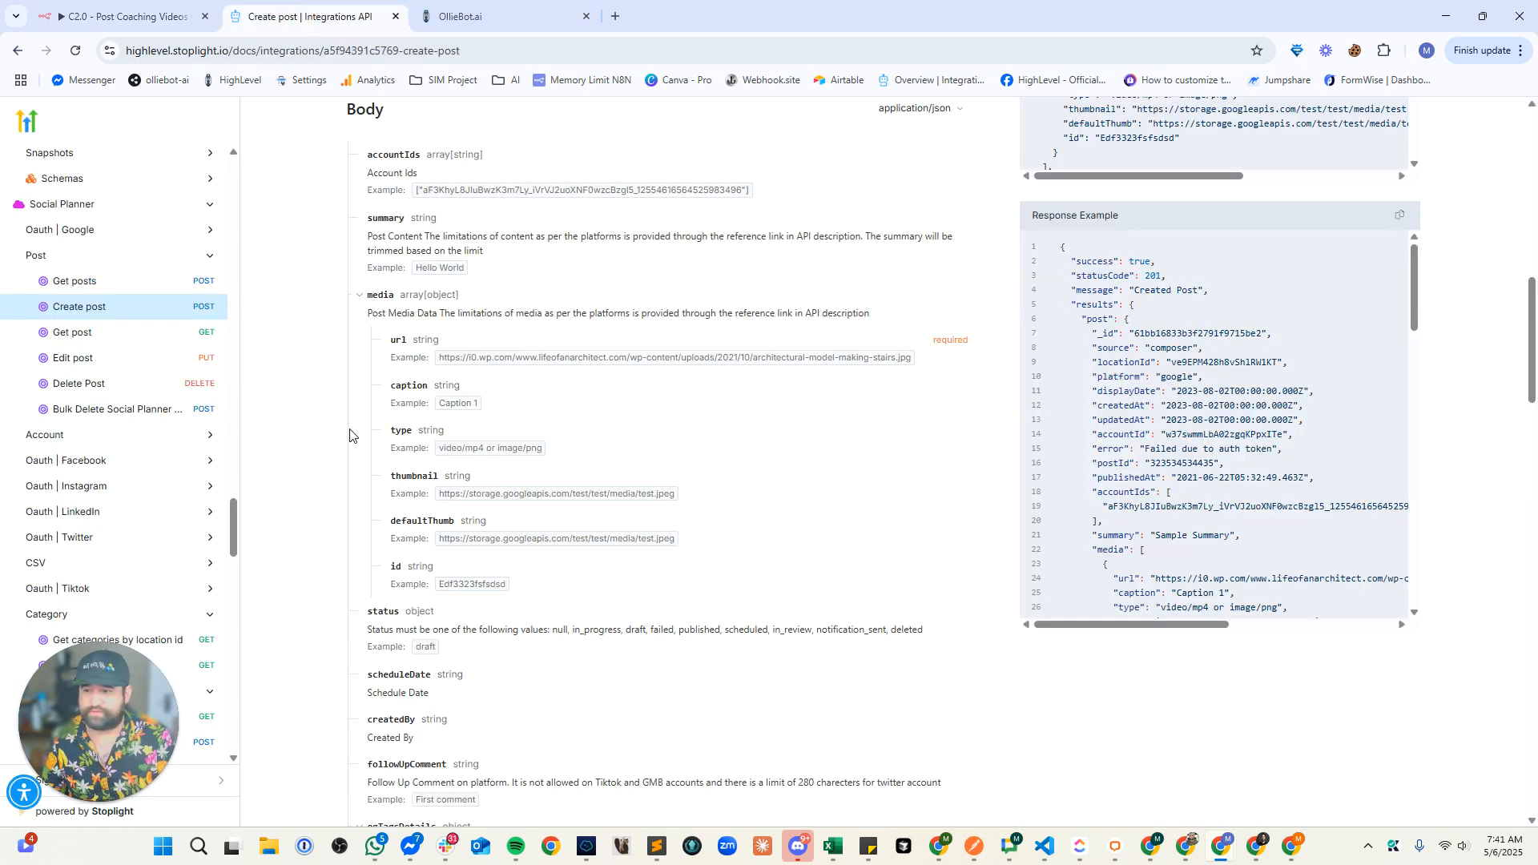
scroll(632, 469, up, 2)
scroll(610, 453, up, 5)
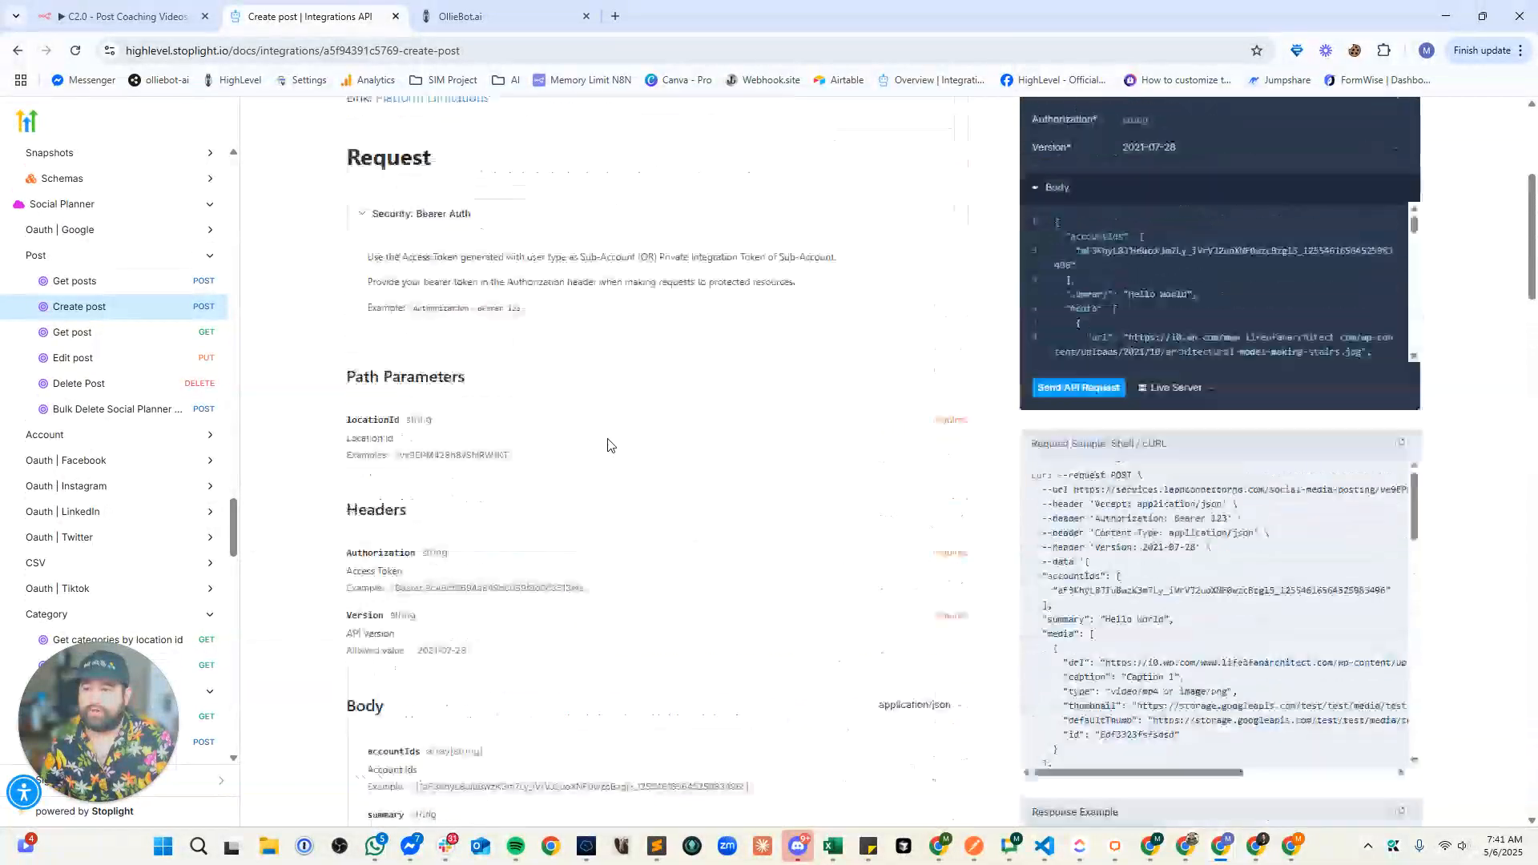
scroll(608, 446, down, 4)
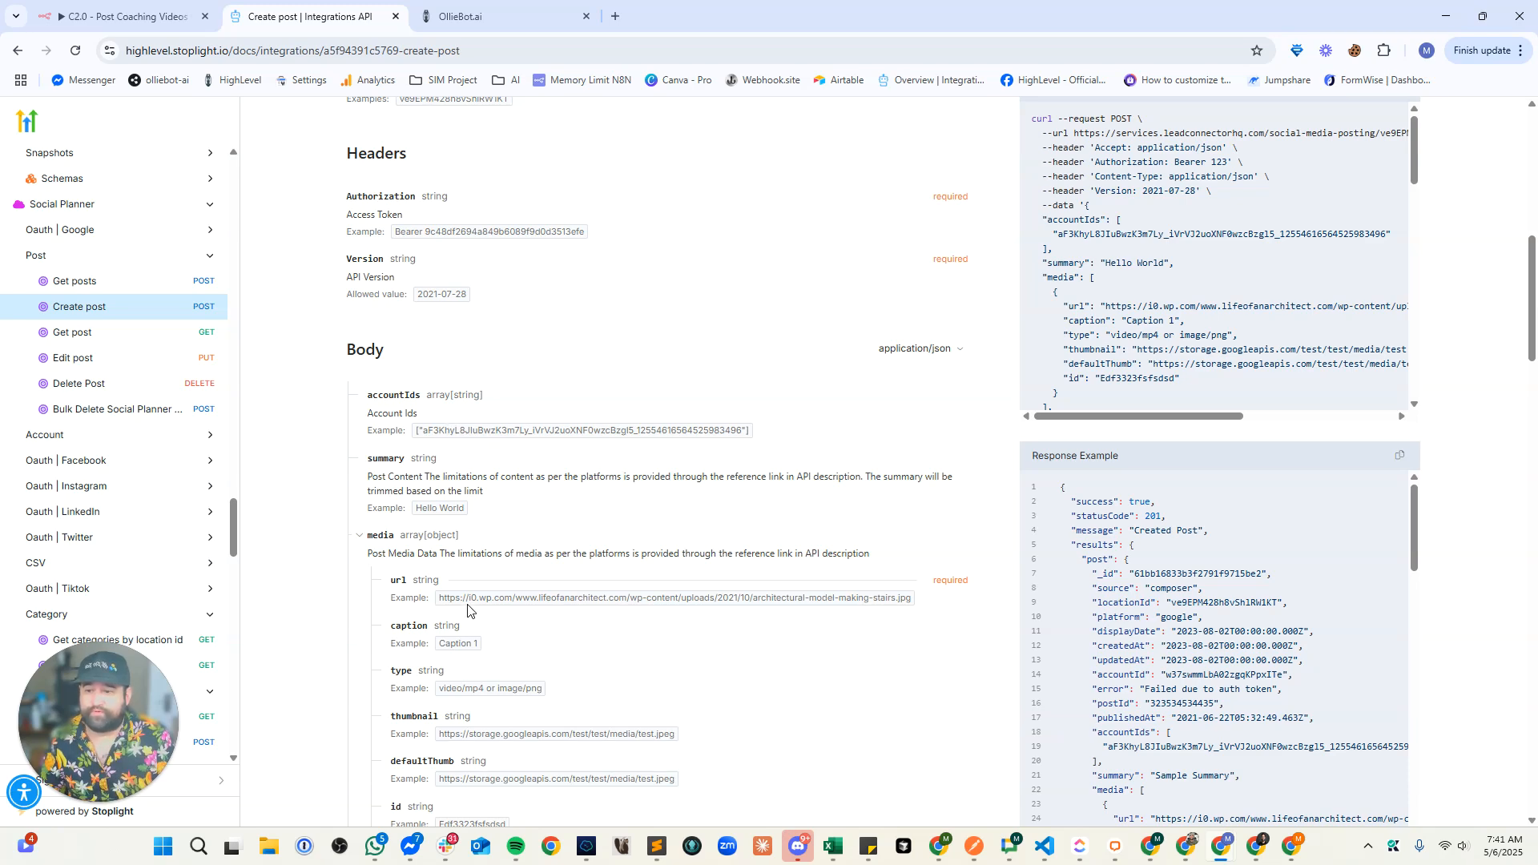
scroll(471, 601, down, 3)
scroll(470, 602, down, 6)
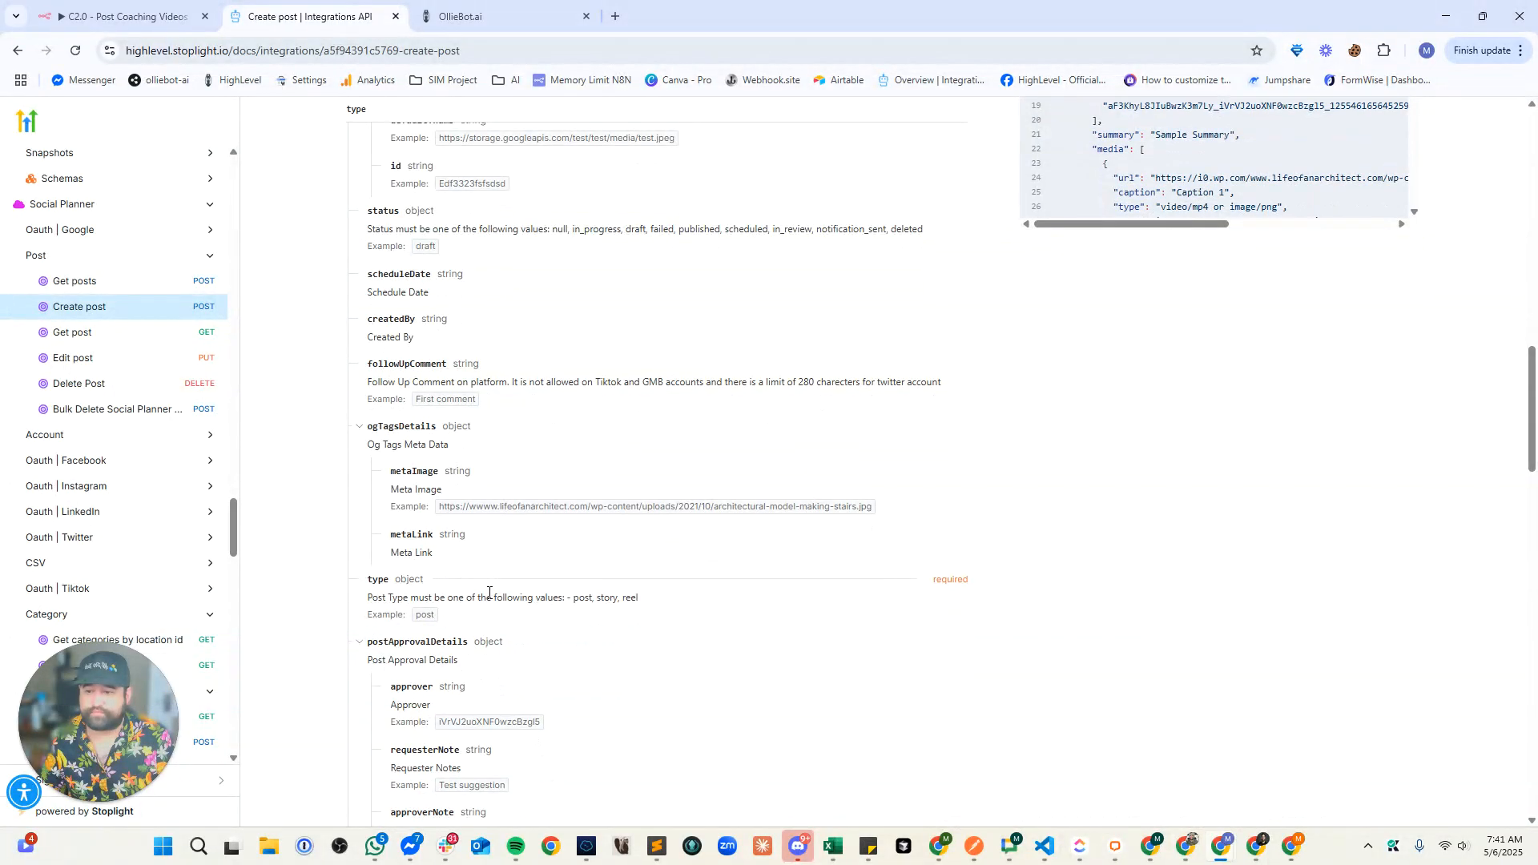
scroll(452, 544, down, 12)
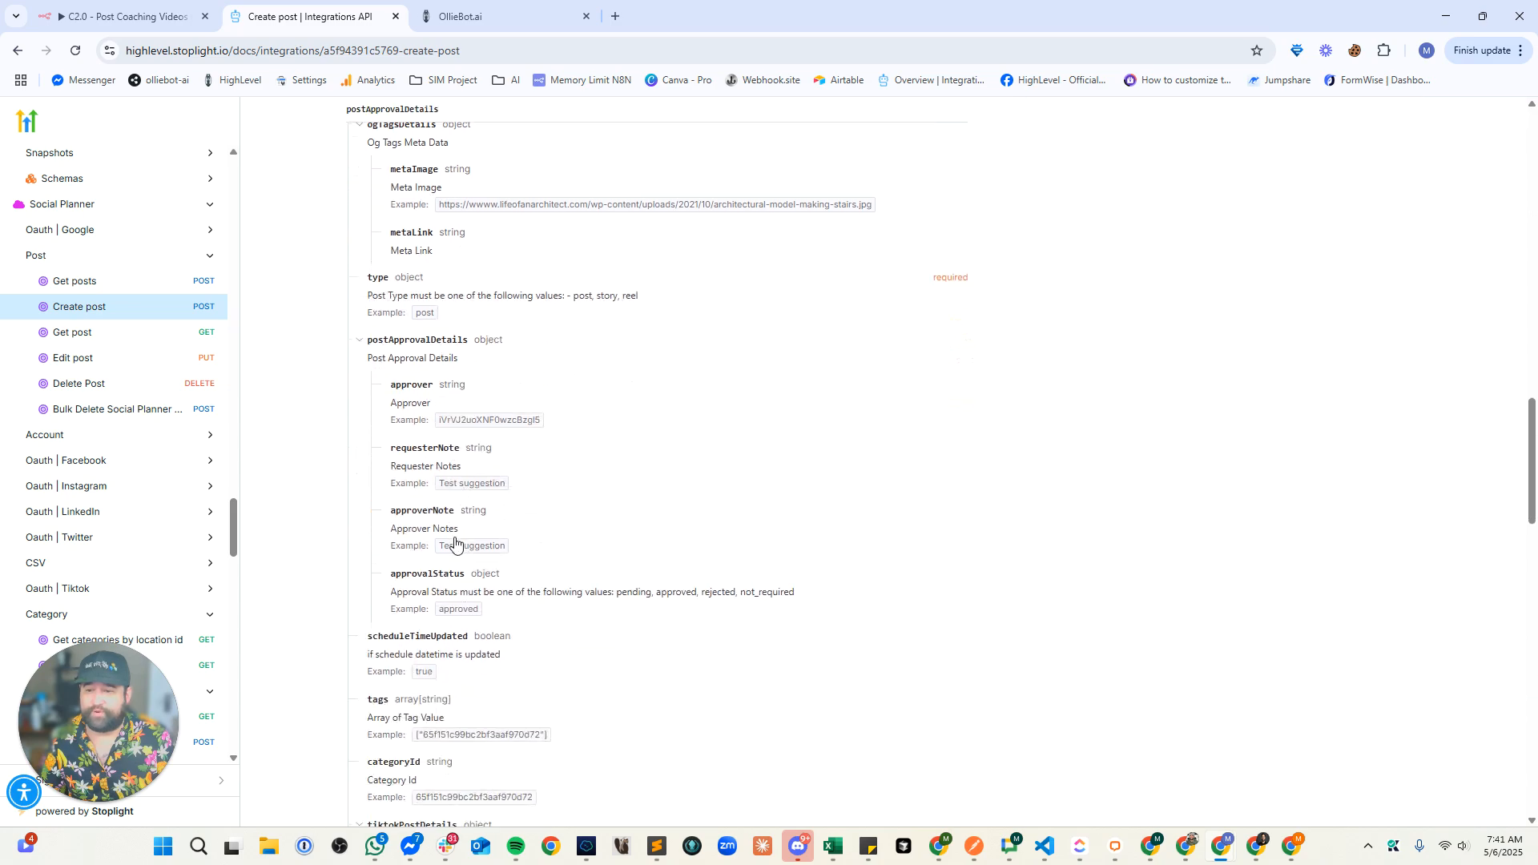
scroll(461, 537, down, 8)
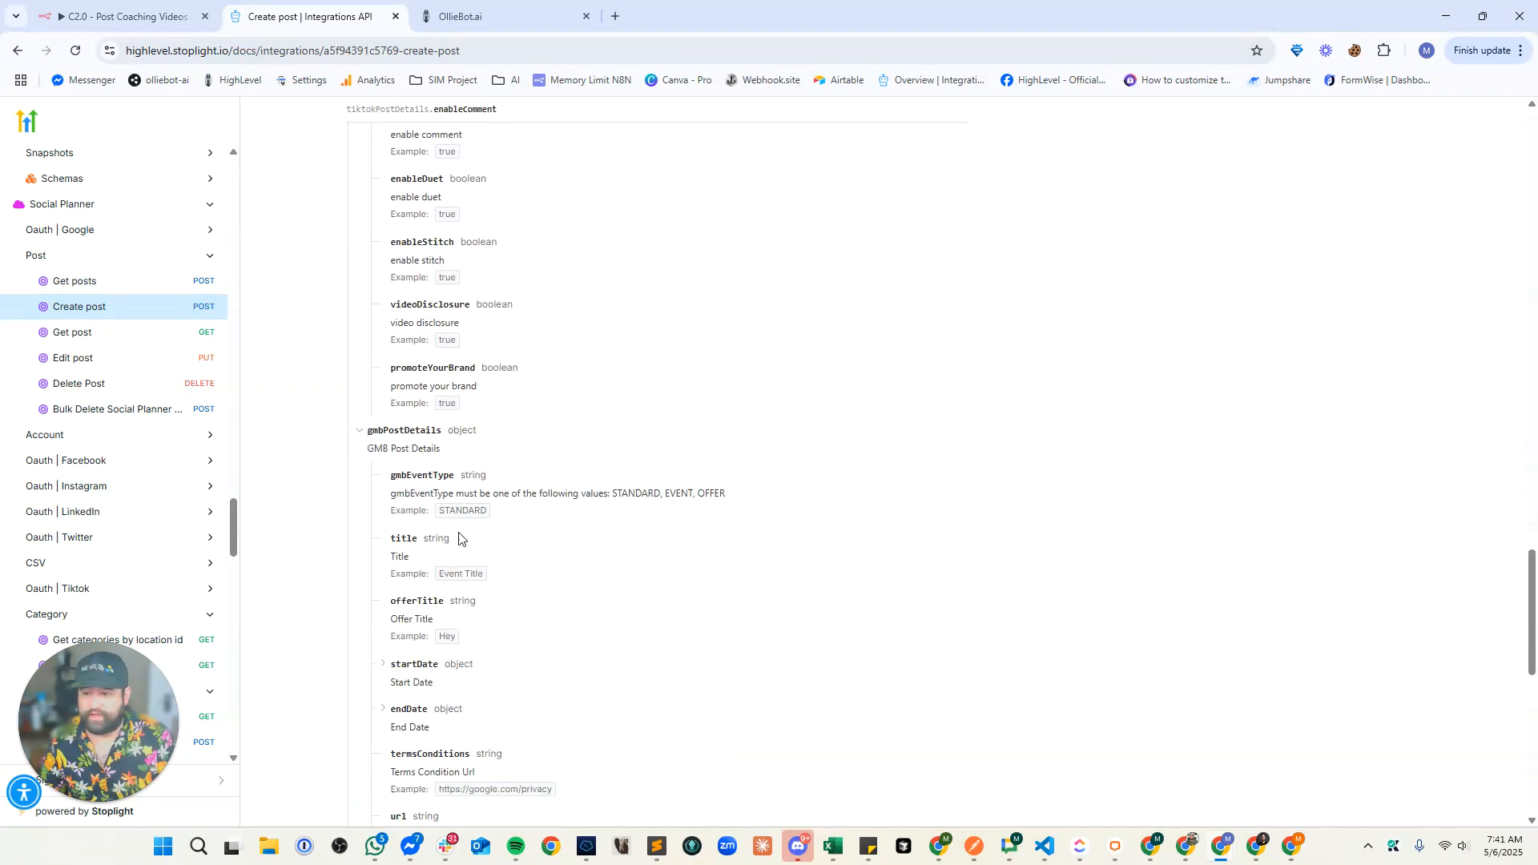
scroll(472, 538, up, 18)
scroll(483, 541, up, 15)
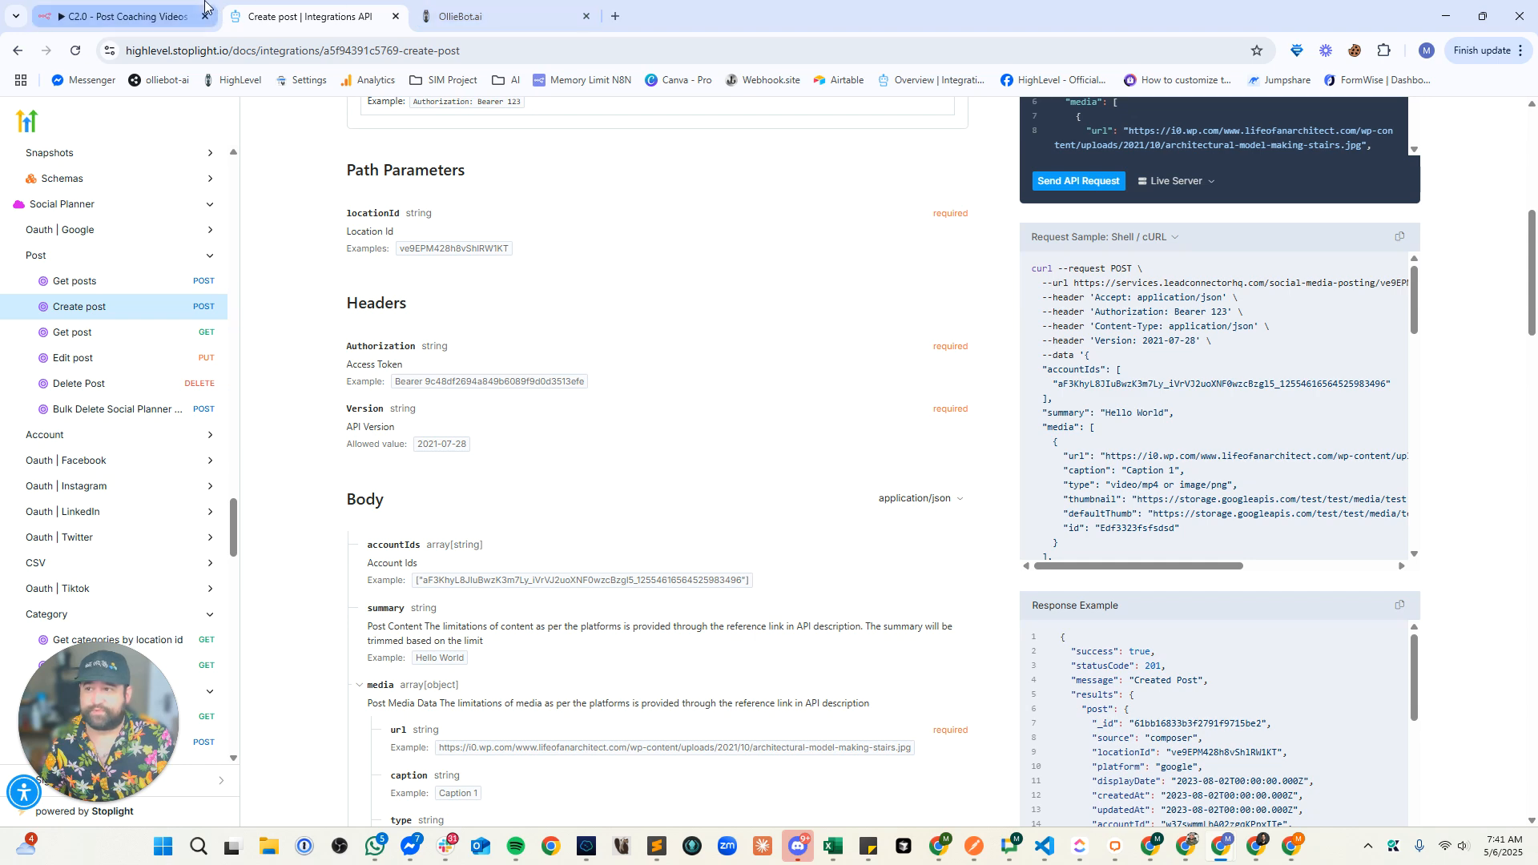
- Return to the Get Social Accounts output and examine the message, id, platform and type values of the "Advanced Automations & AI" account
click(124, 16)
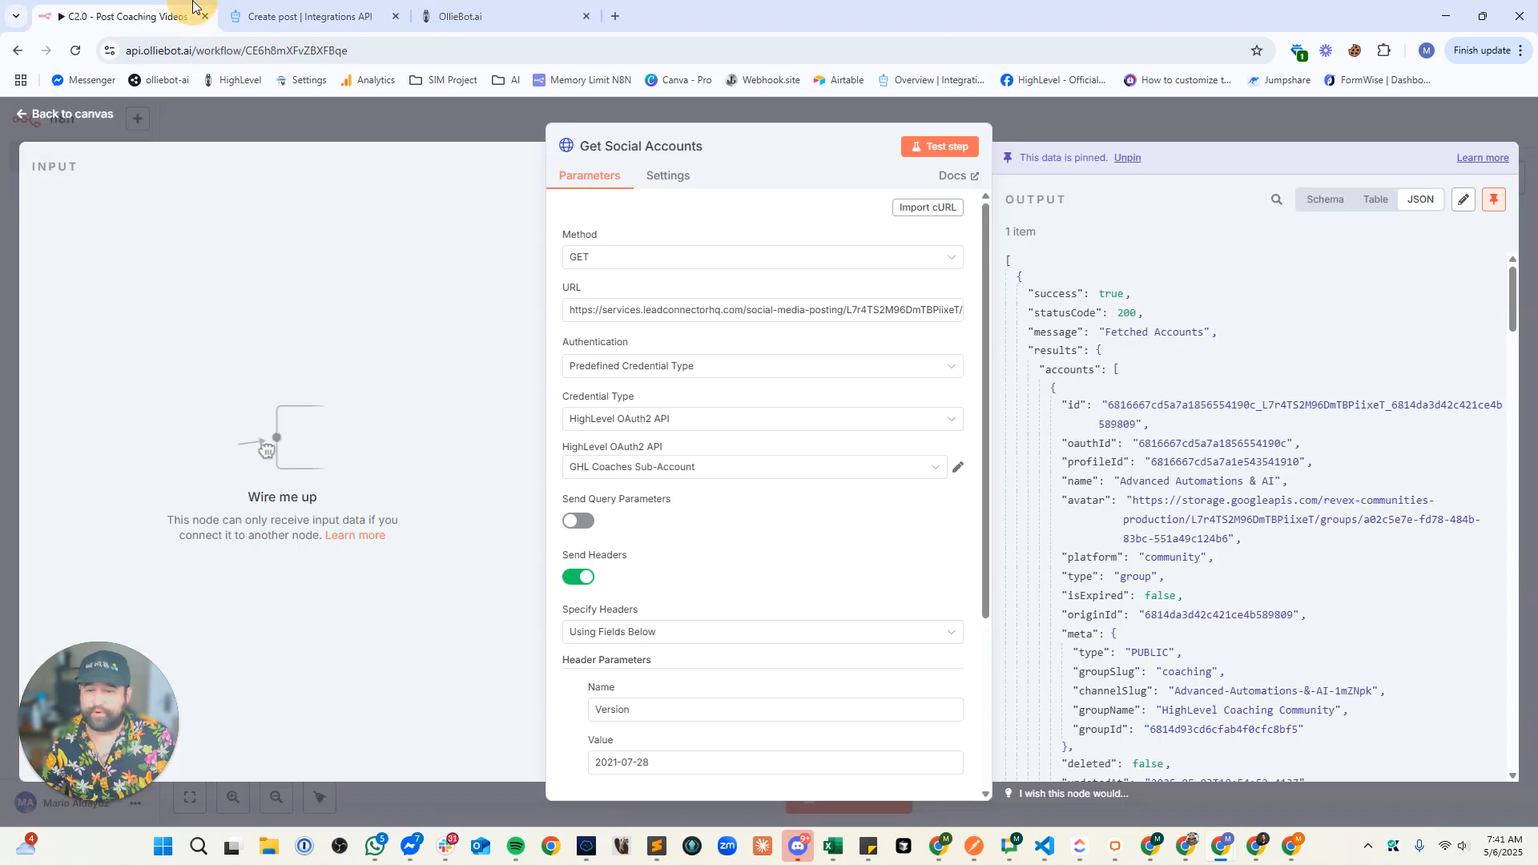
double_click(1137, 419)
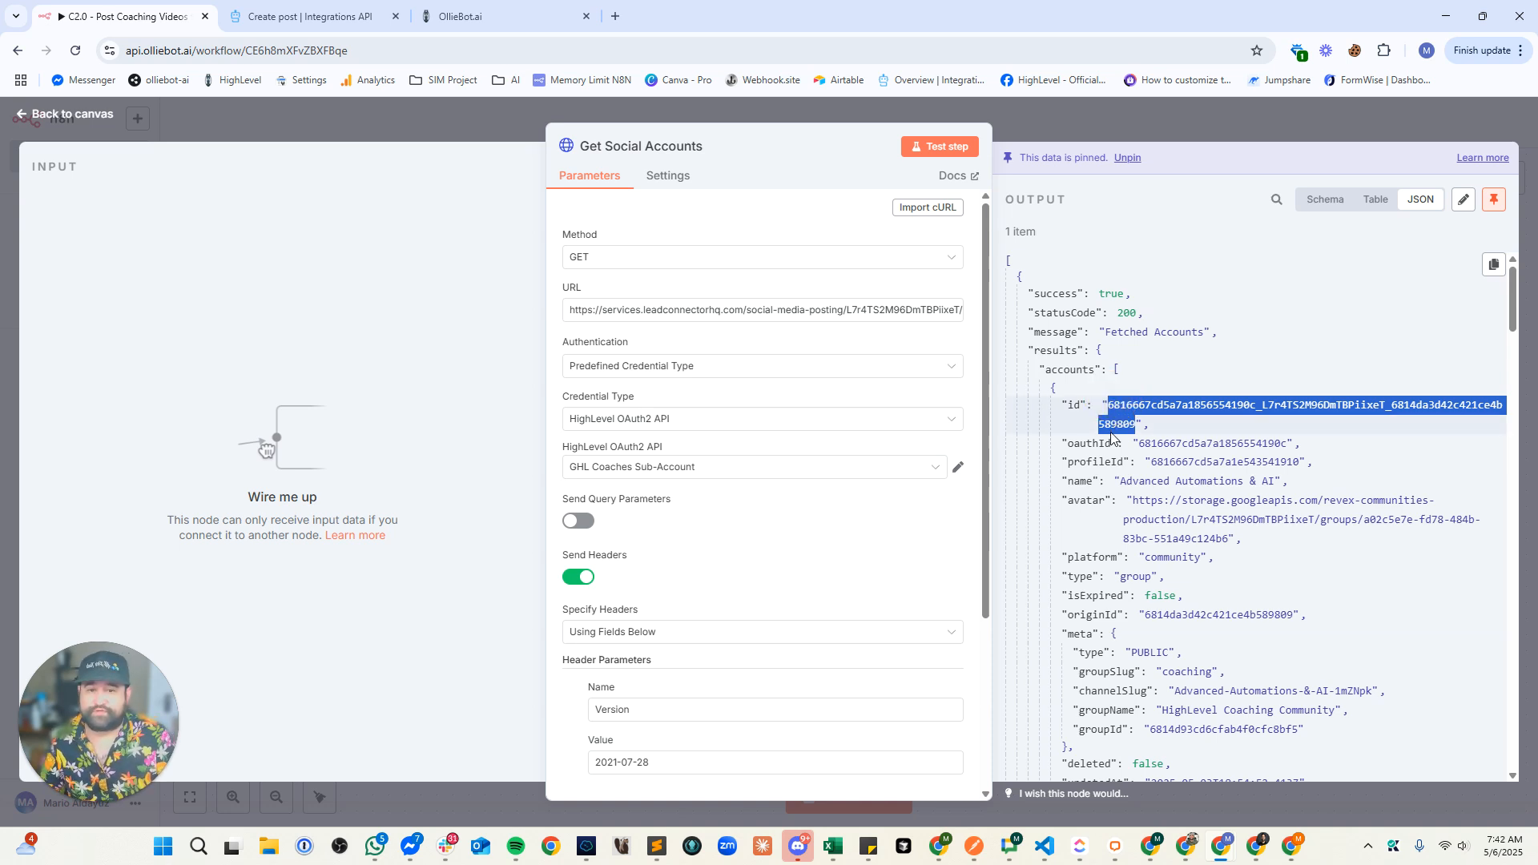
drag(1105, 331, 1205, 331)
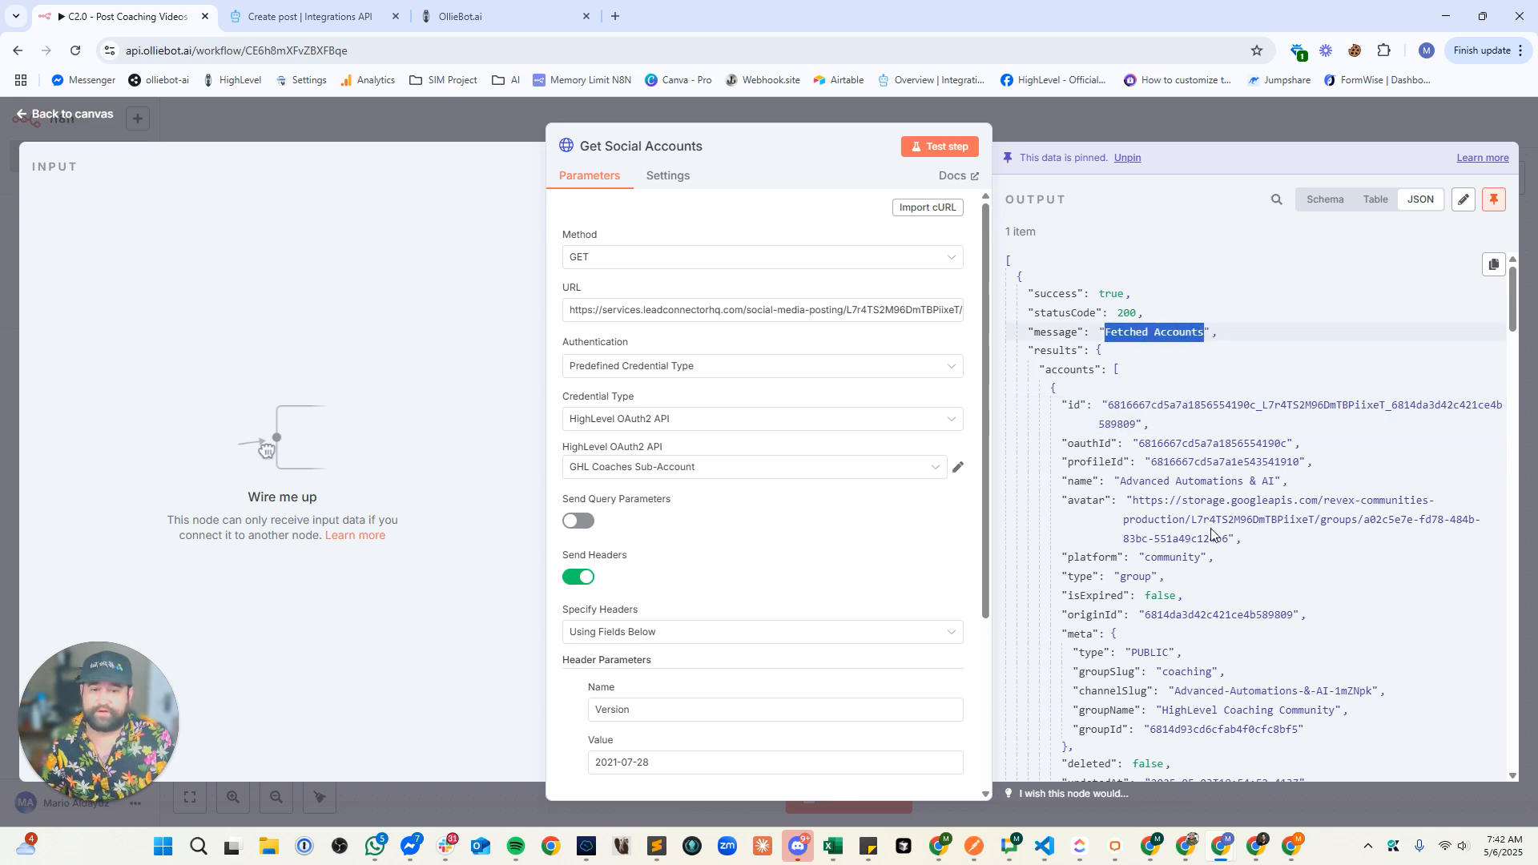
double_click(1192, 559)
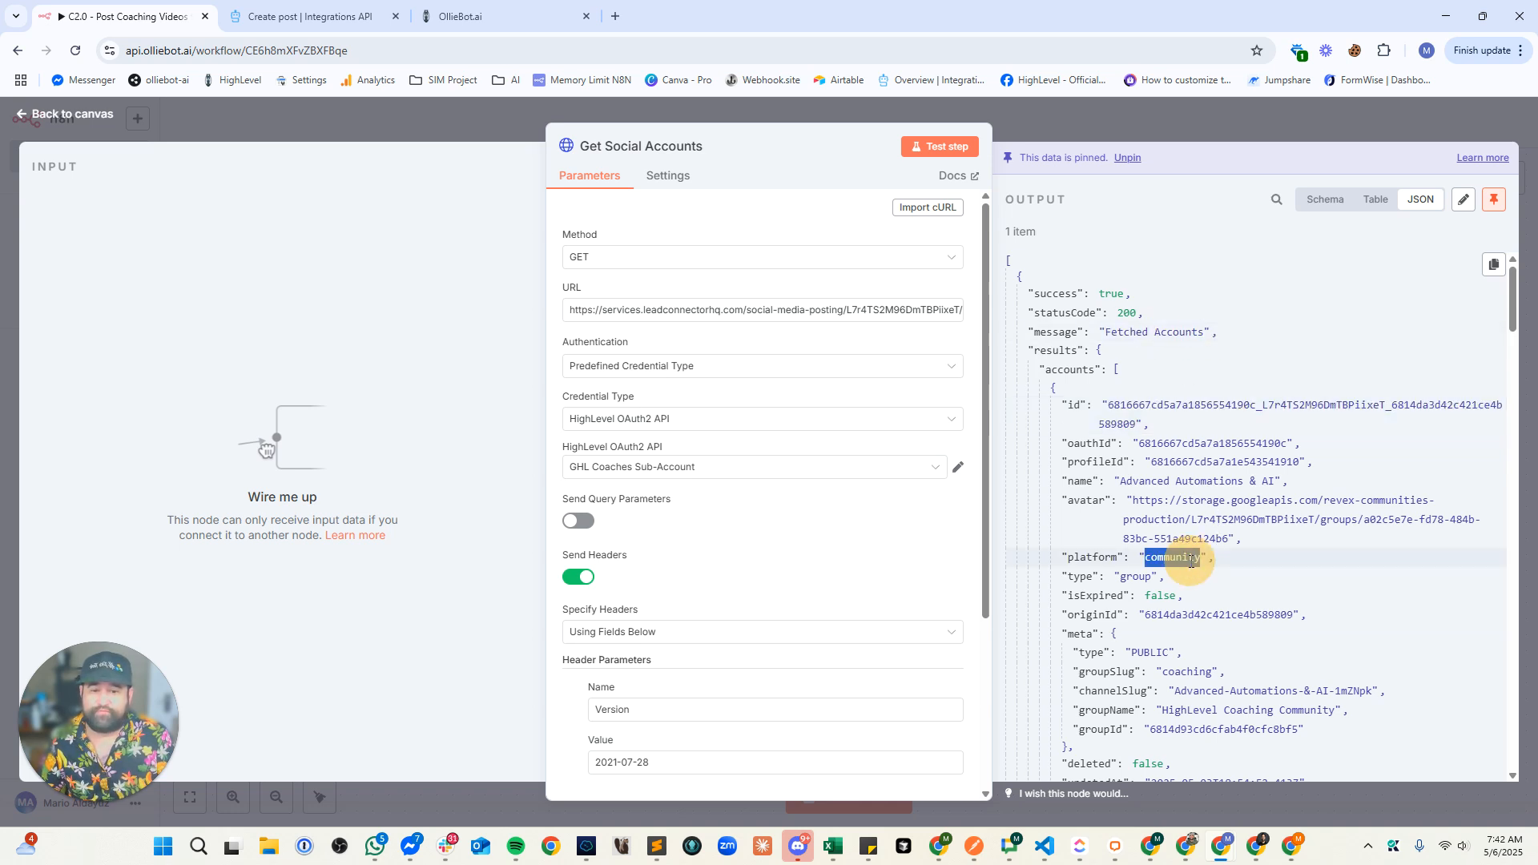
double_click(1140, 577)
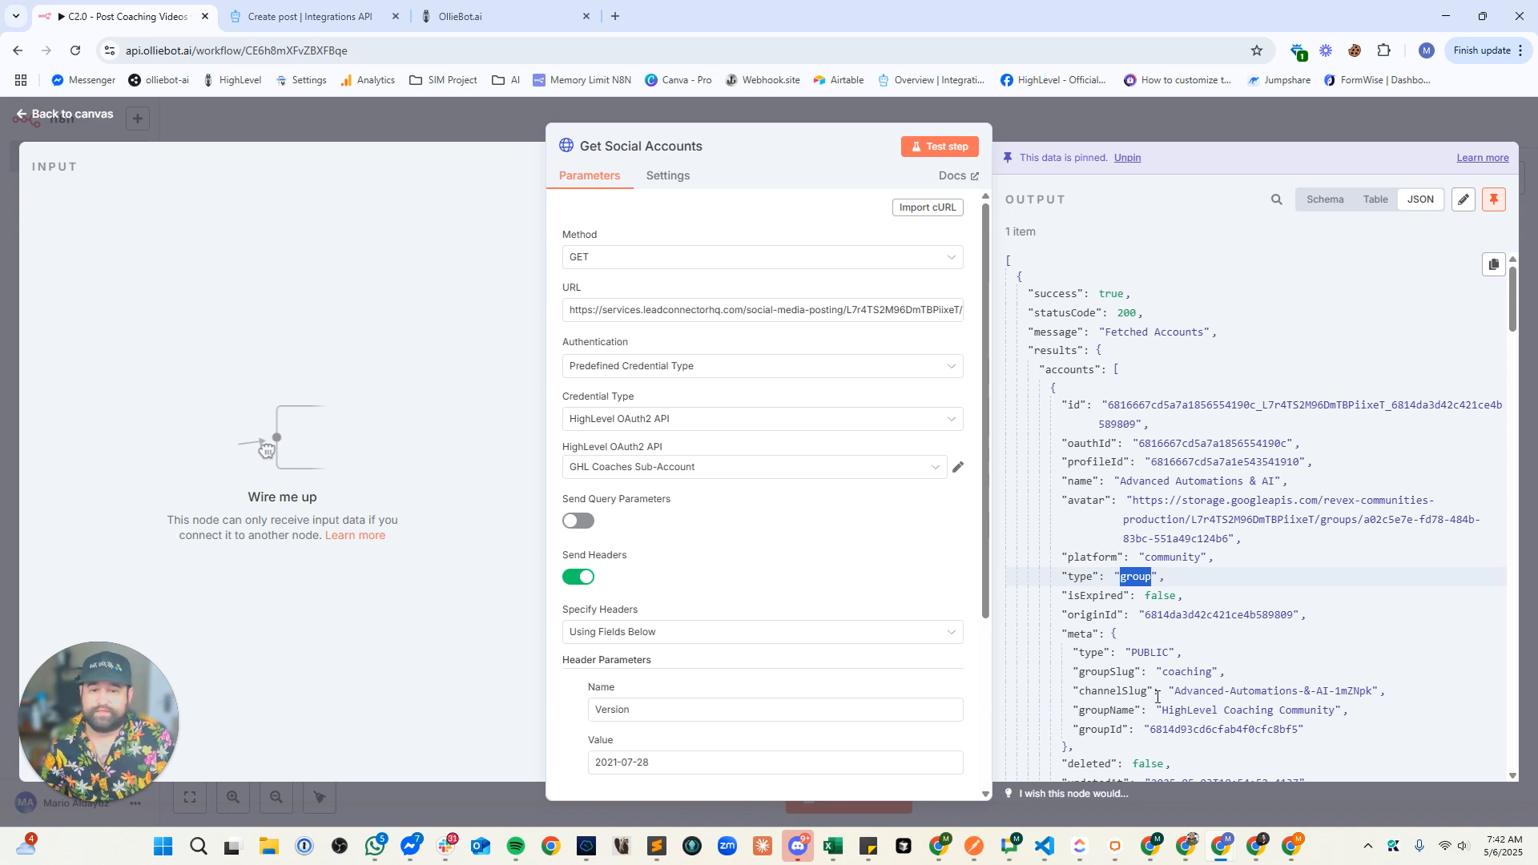
drag(1139, 425, 1113, 405)
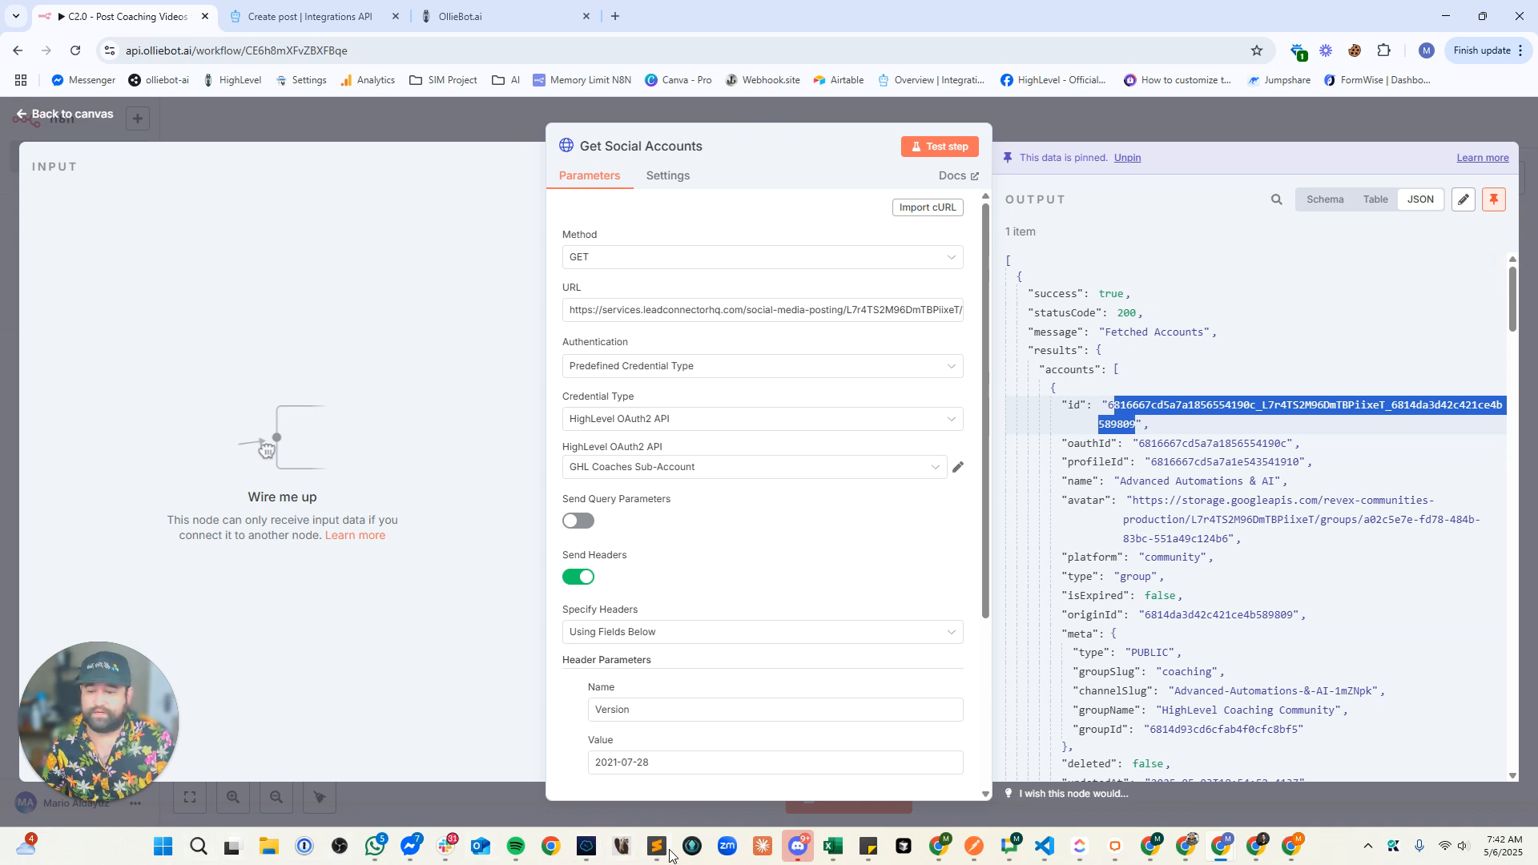
- Search the computer for "text", open Notepad and dismiss its file error dialogs to reach an empty document
click(198, 851)
text(text)
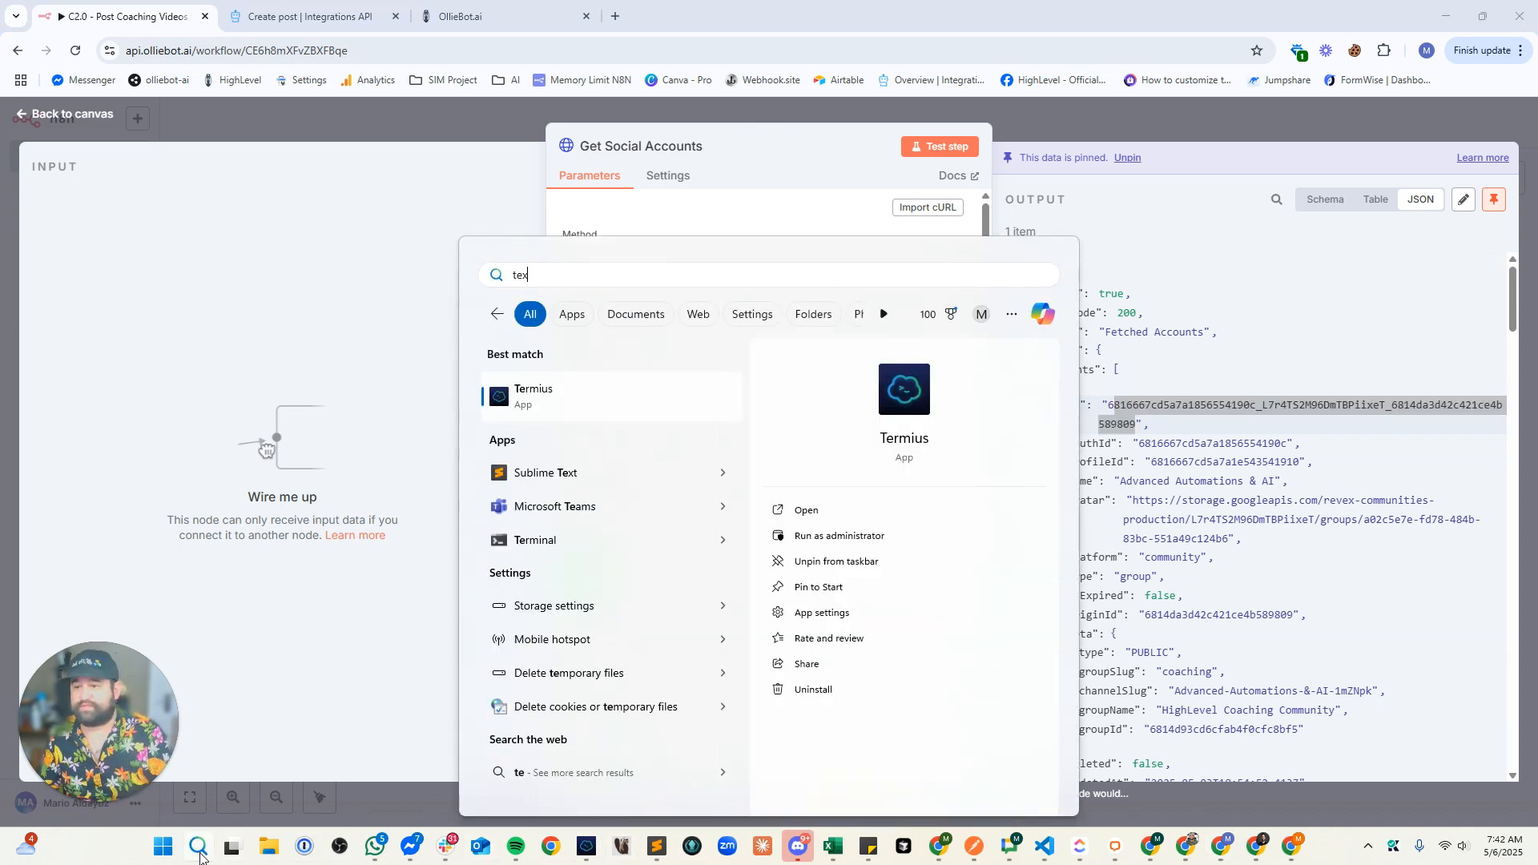
key(Down)
key(Down)
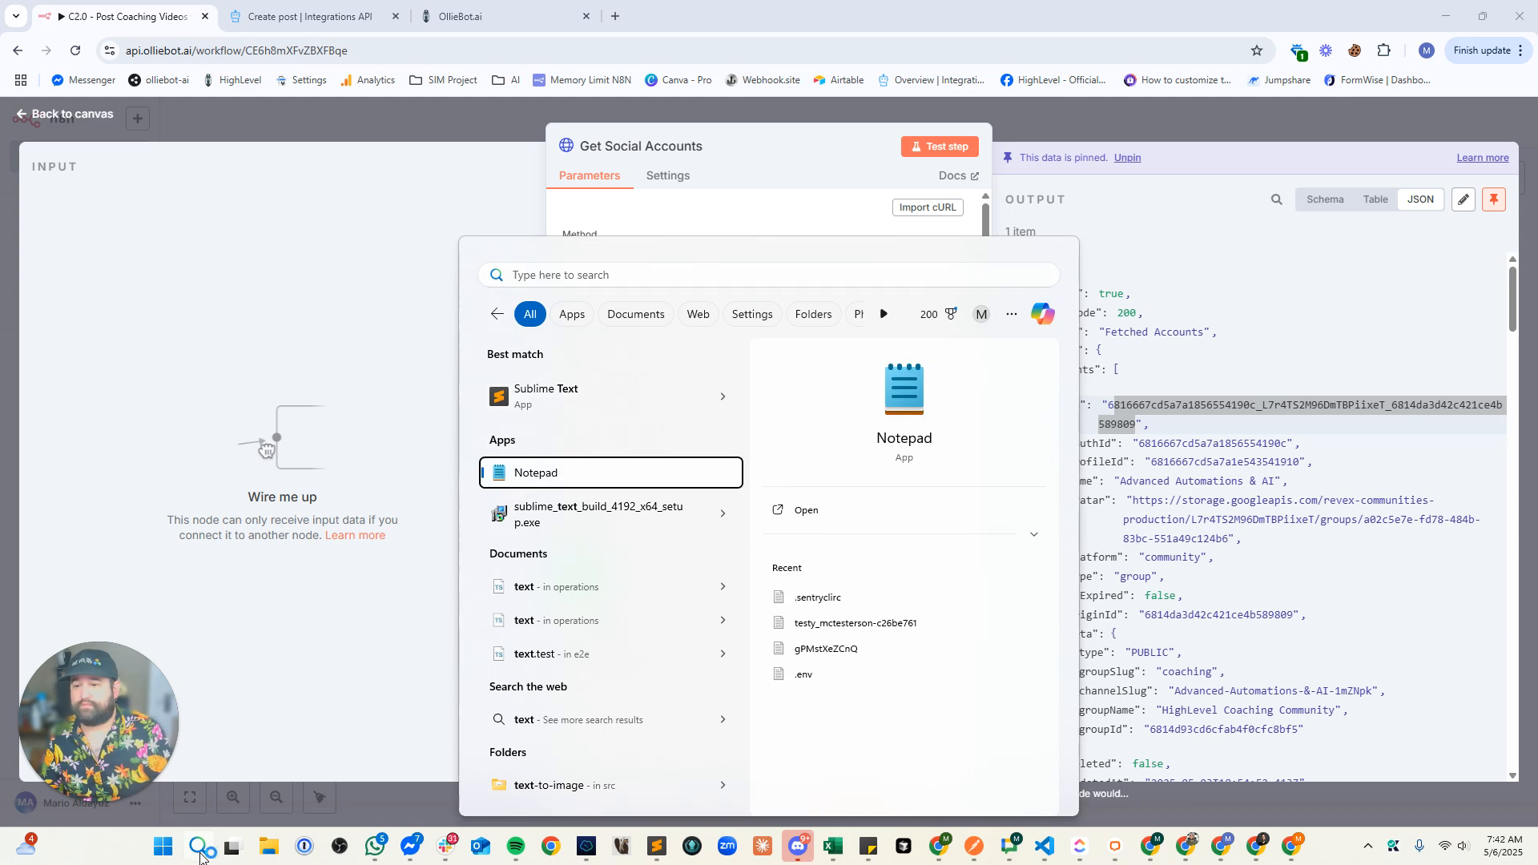
key(Return)
click(691, 411)
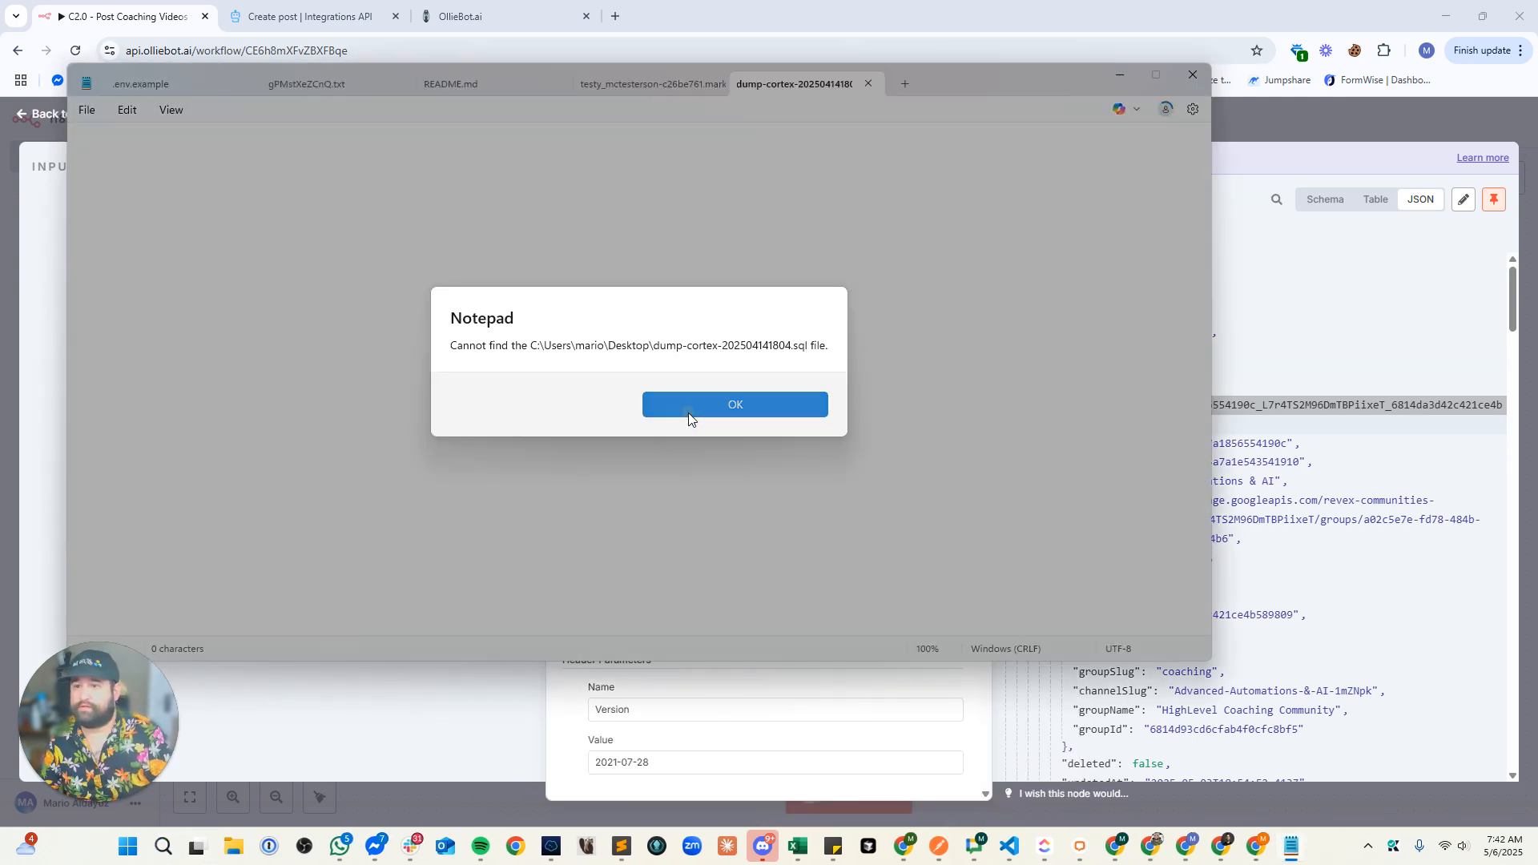
click(689, 415)
click(689, 415)
click(689, 411)
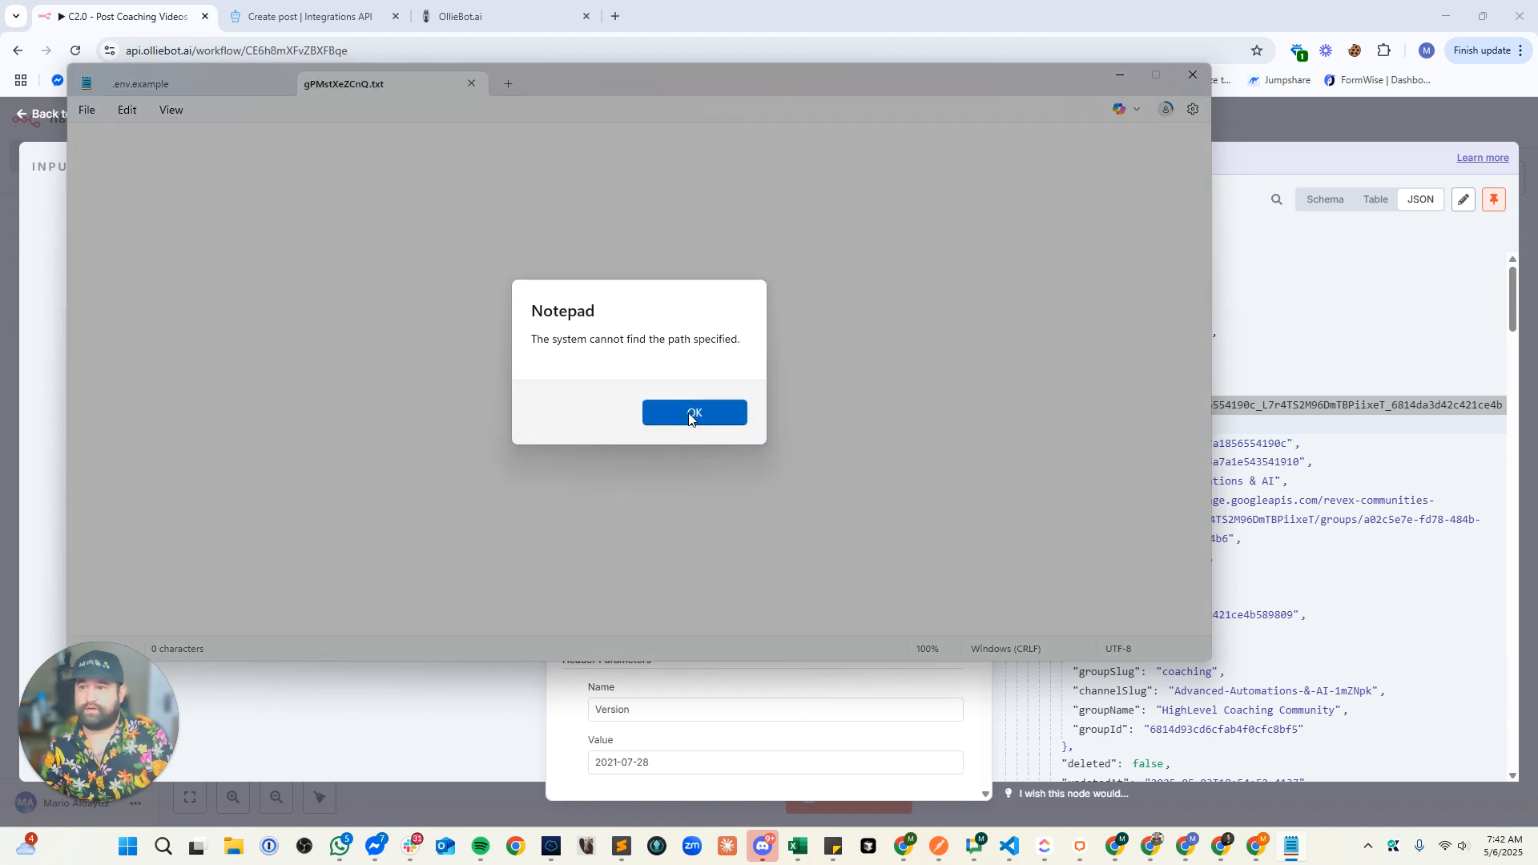
click(689, 412)
click(685, 412)
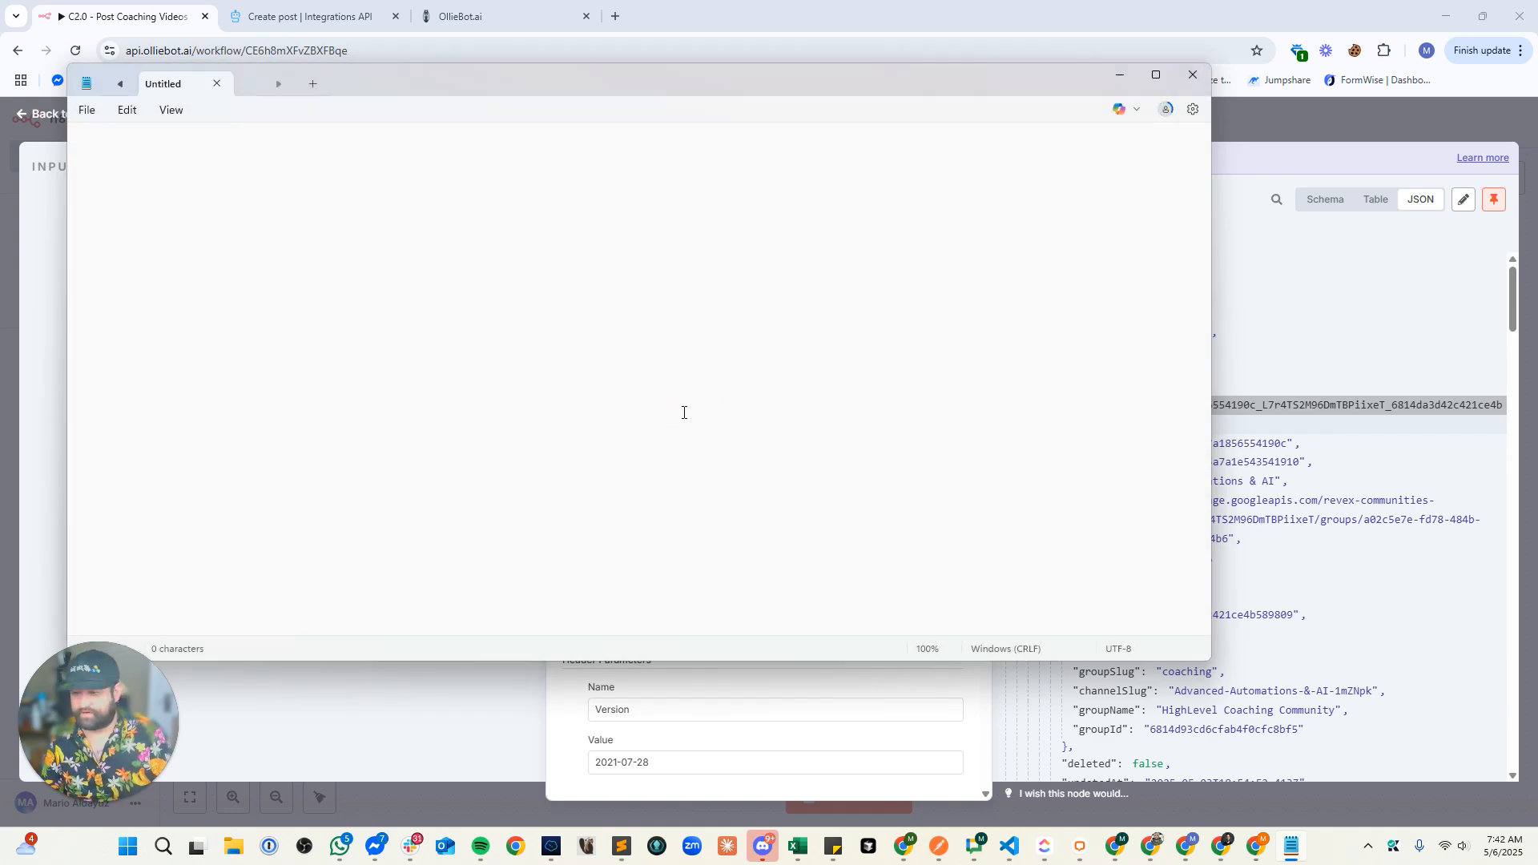
- Copy the full id of the "Advanced Automations & AI" account from the Get Social Accounts output in the browser
key(ctrl+v)
key(ctrl+z)
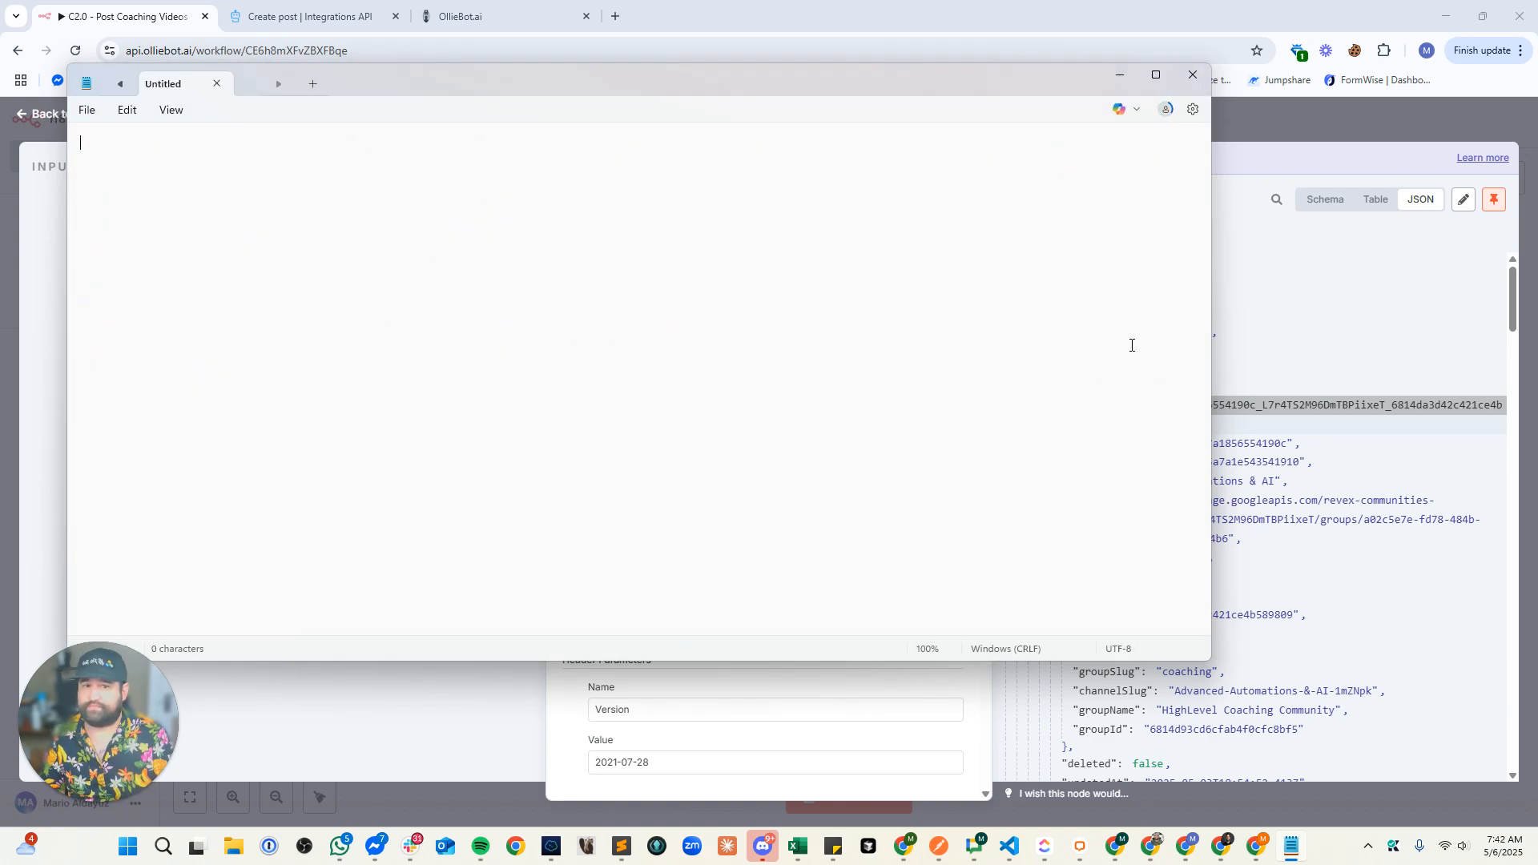
right_click(1268, 424)
click(1176, 429)
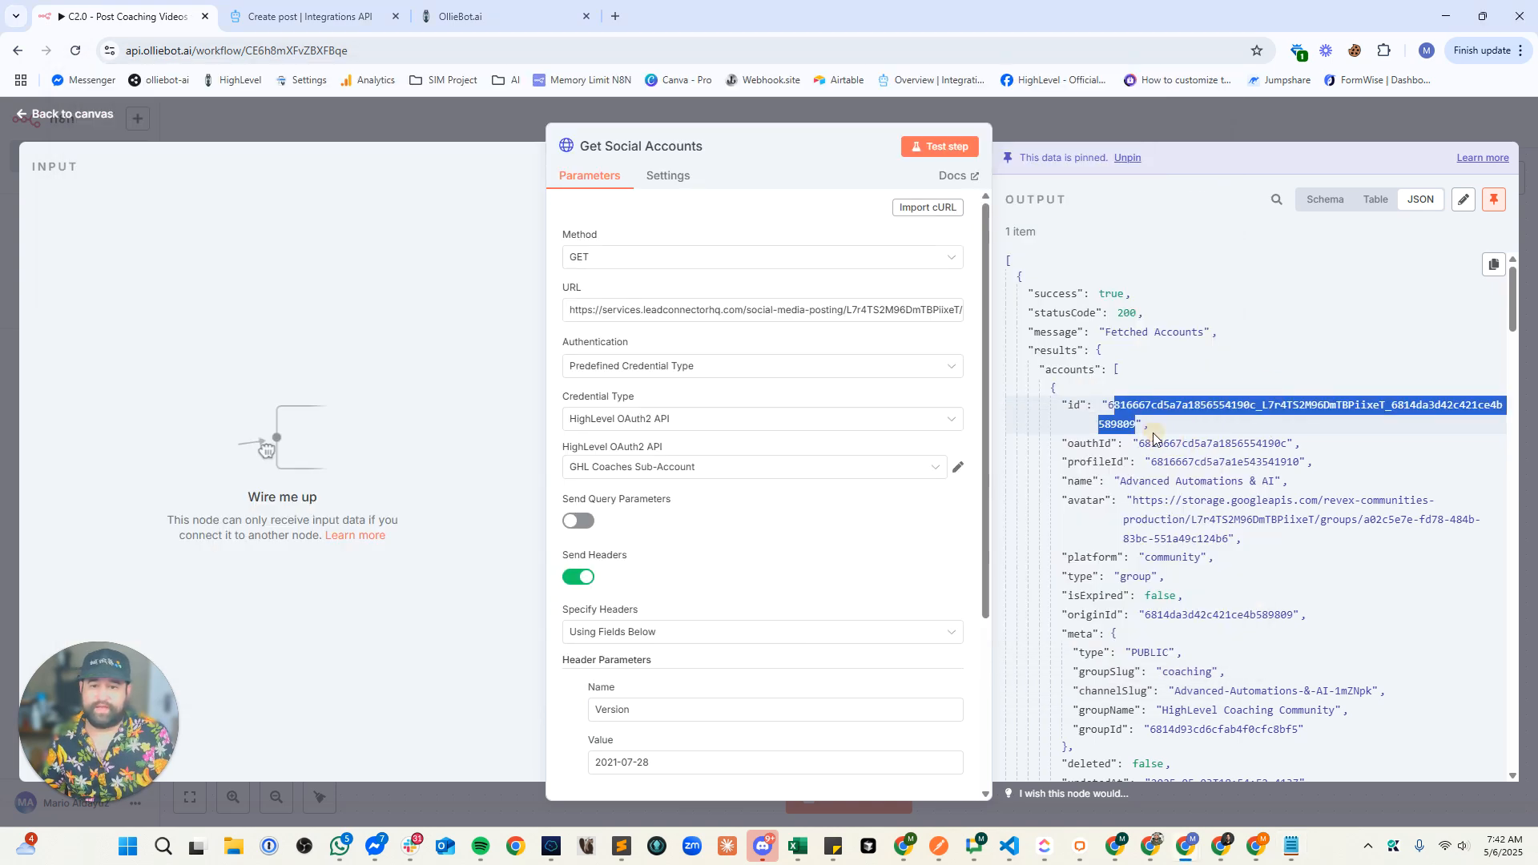
key(alt+Tab)
key(alt+Tab)
click(1142, 418)
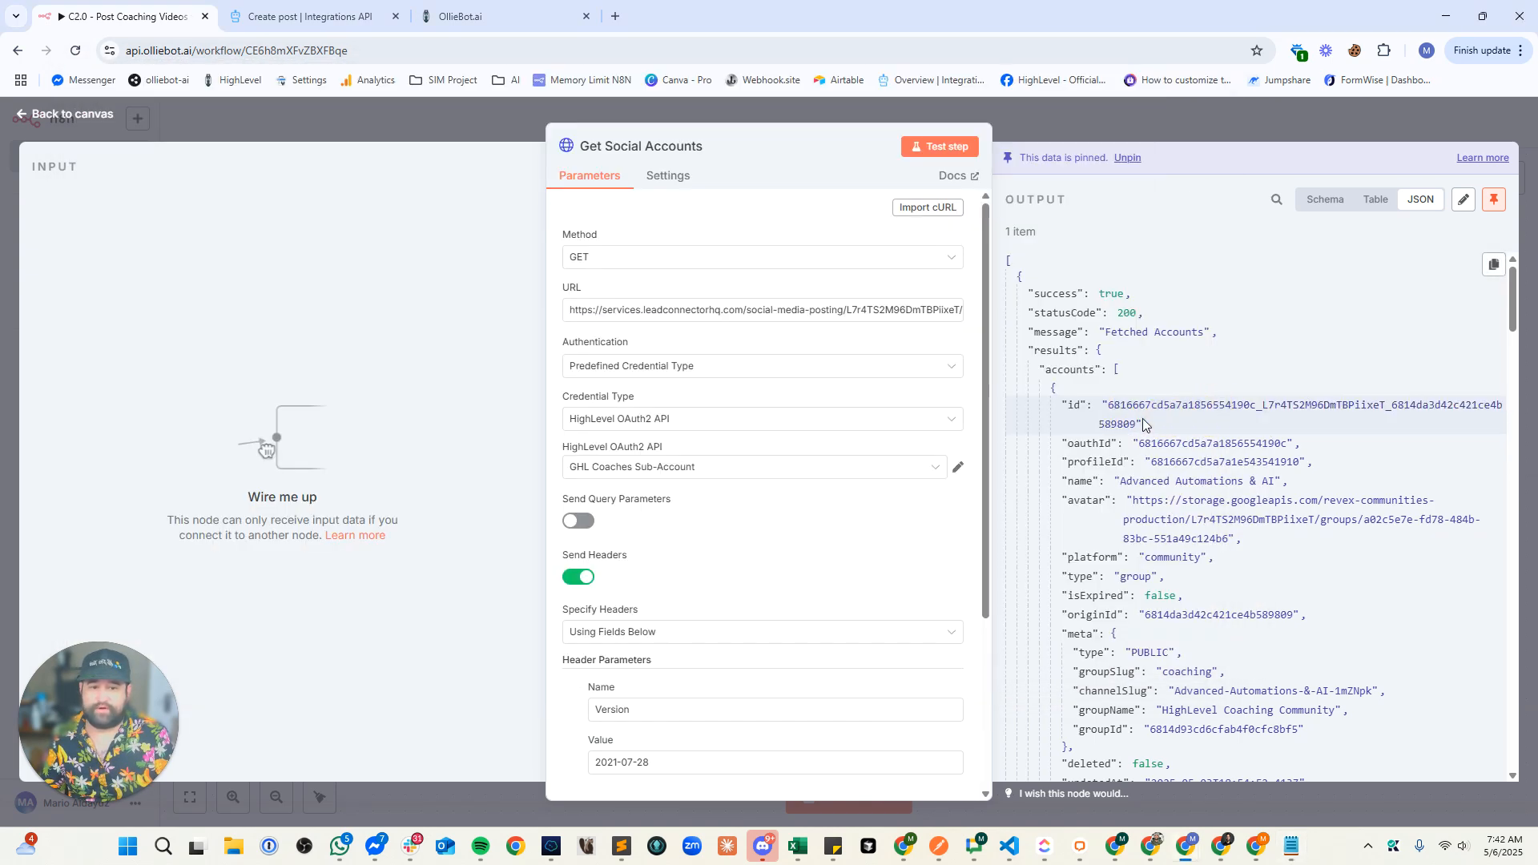
double_click(1135, 421)
key(ctrl+c)
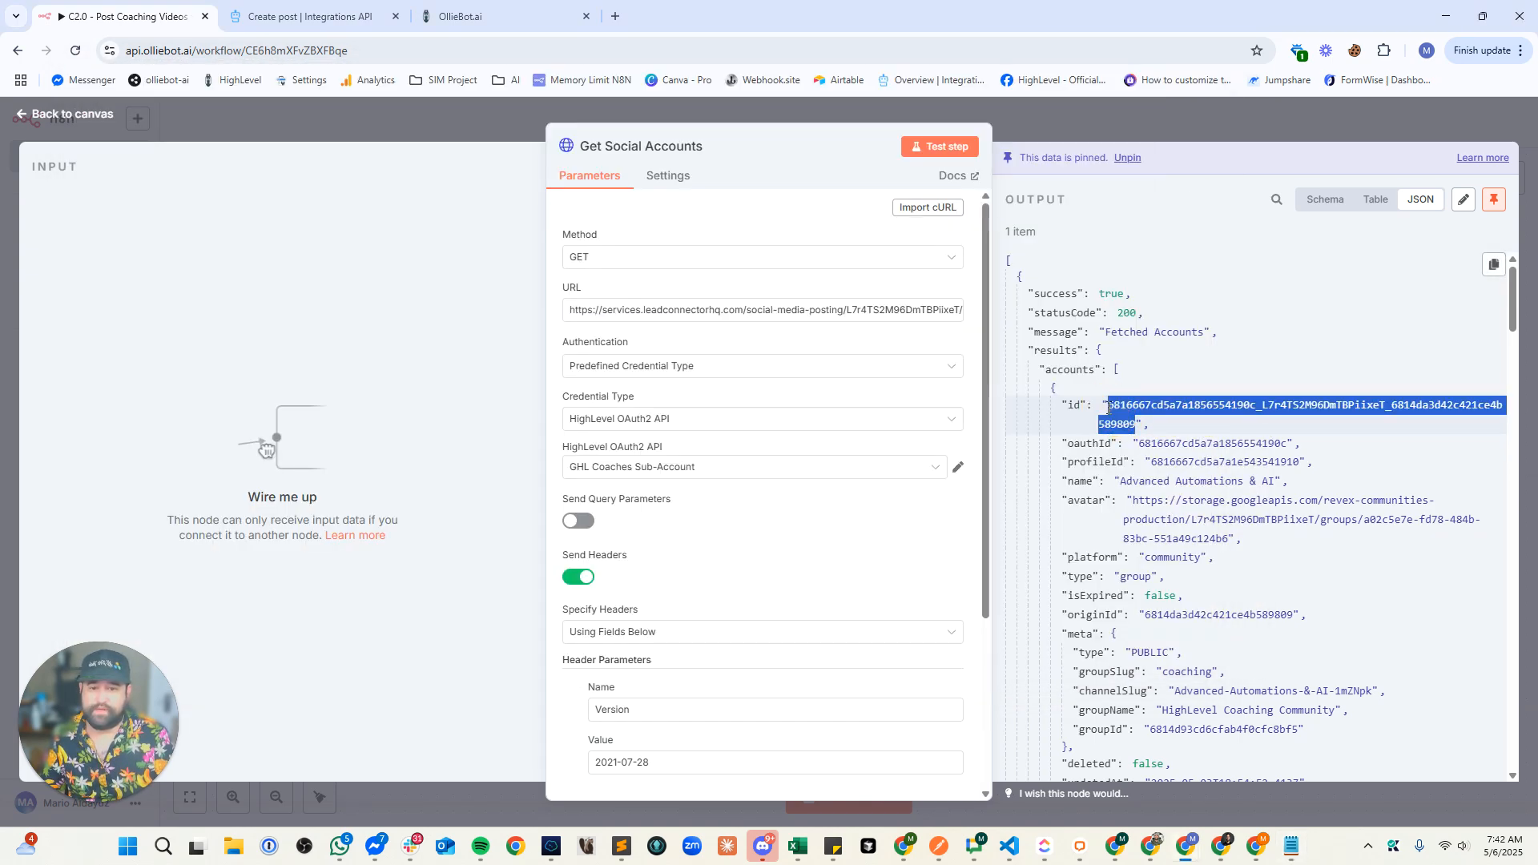
- Paste the copied account id into the empty Notepad document and label it "Account ID:" at the start of the line
key(alt+Tab)
key(ctrl+v)
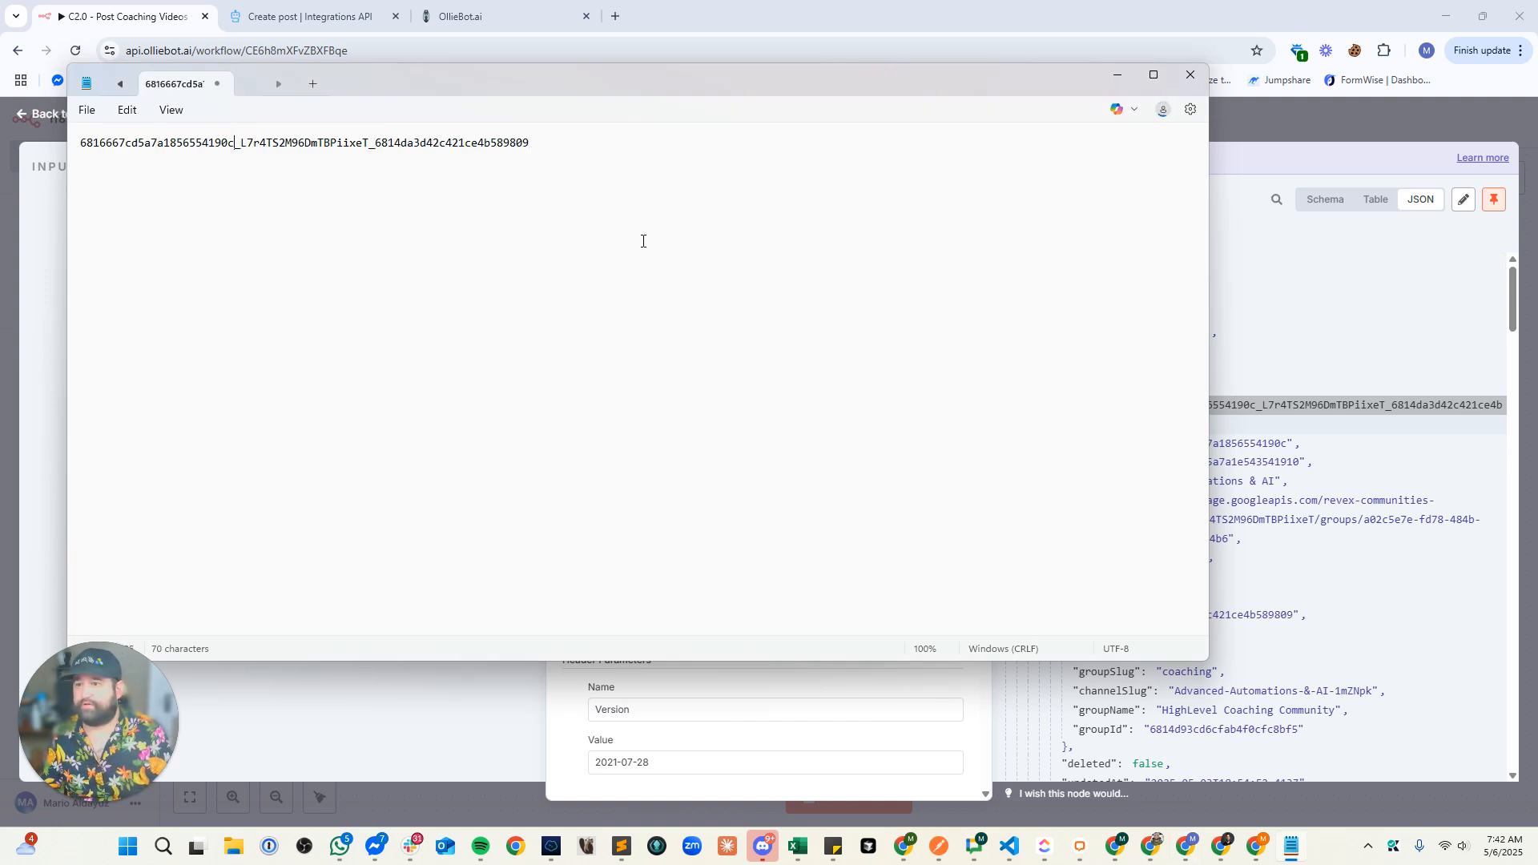
key(Home)
text(Account ID:)
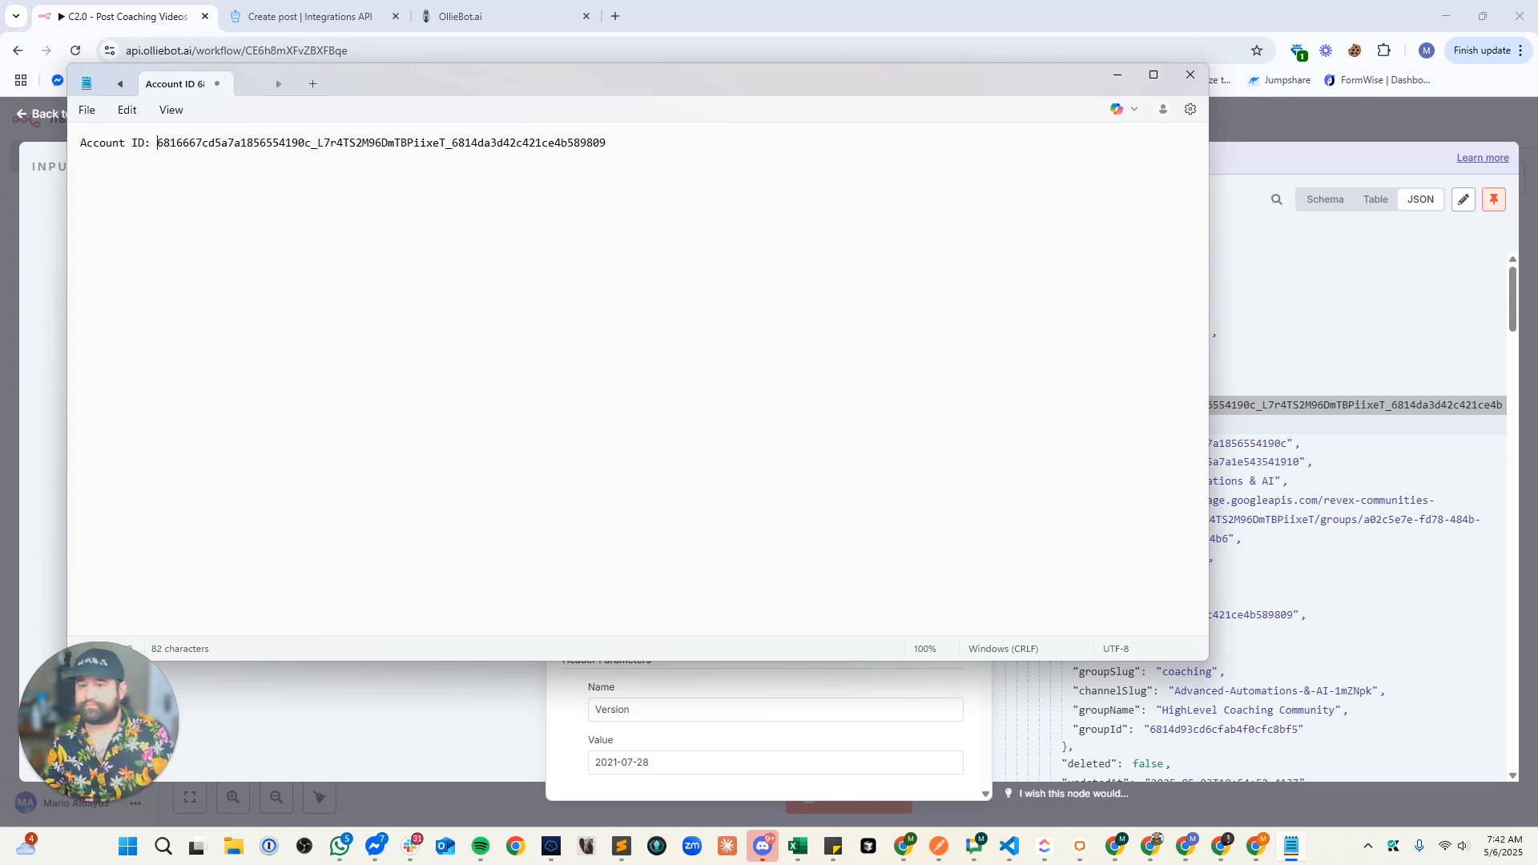
- Return to the Create post API documentation in the browser and read through the body fields down to userId
click(1361, 424)
click(488, 10)
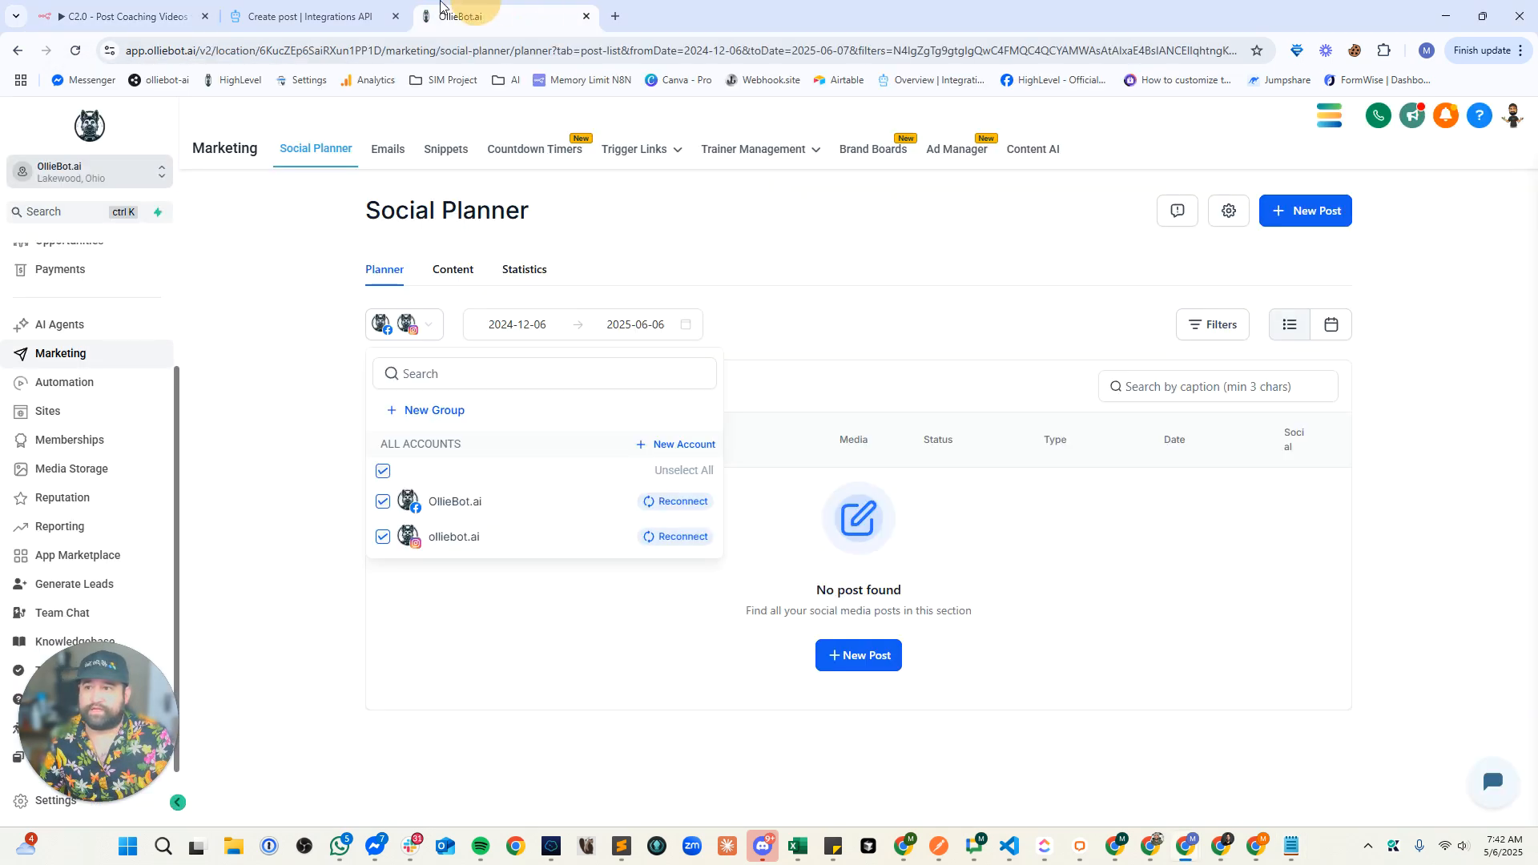
click(356, 8)
scroll(825, 553, down, 2)
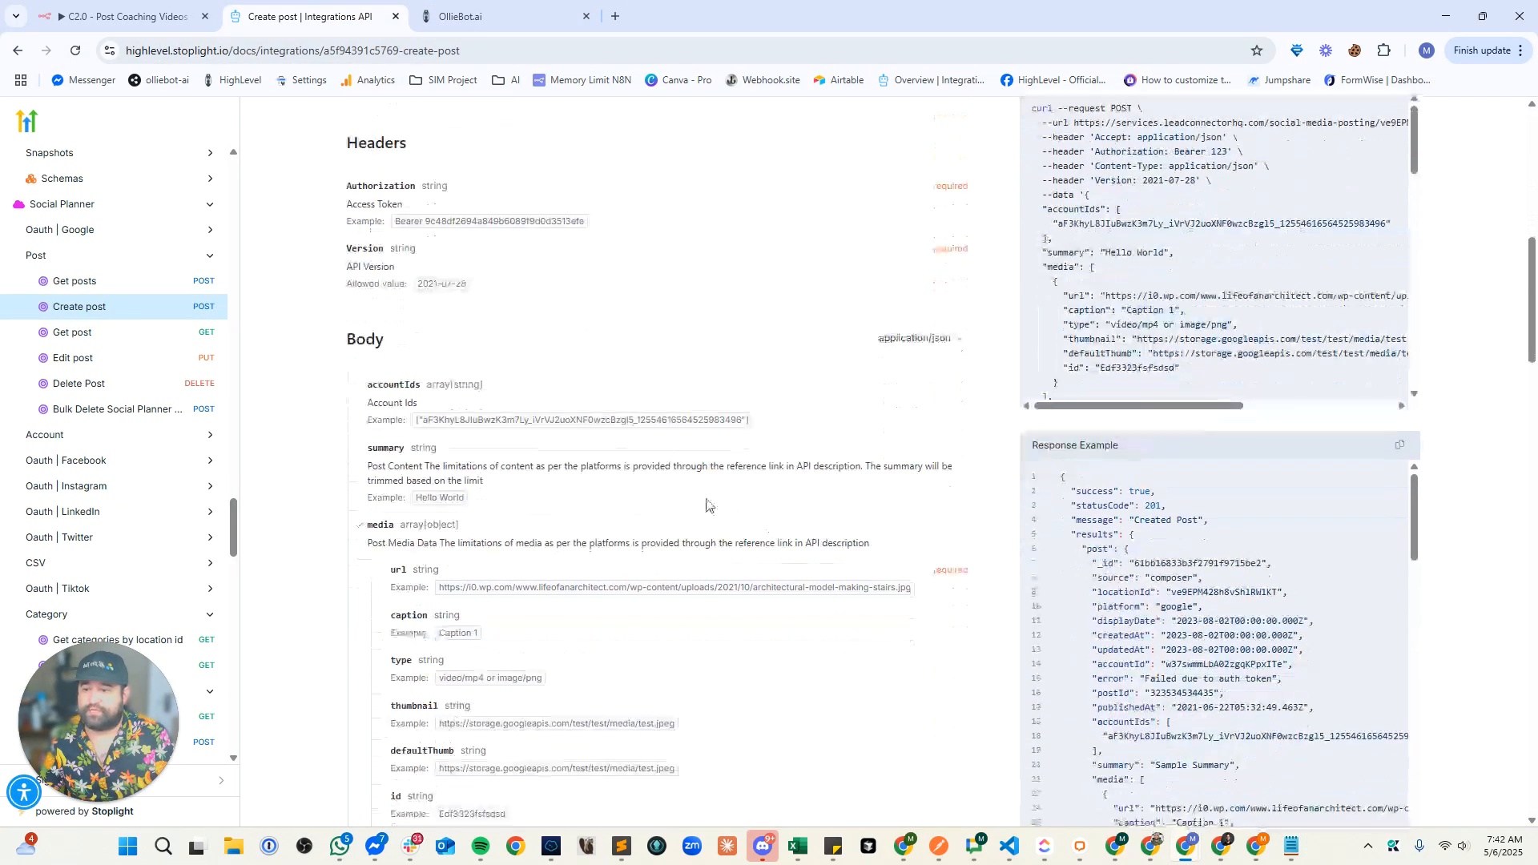
scroll(485, 417, down, 10)
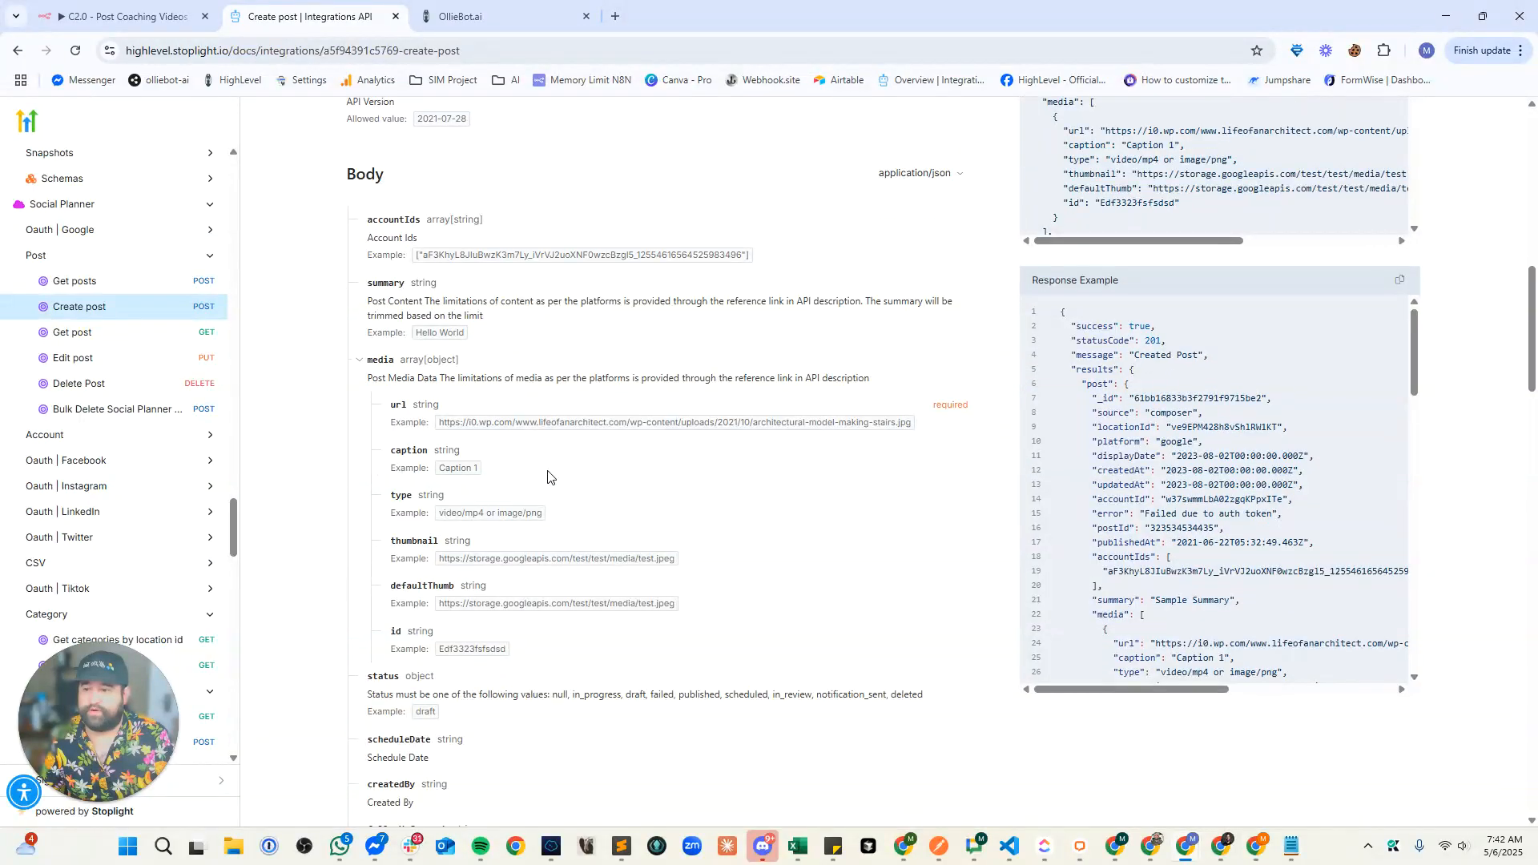
scroll(558, 491, down, 3)
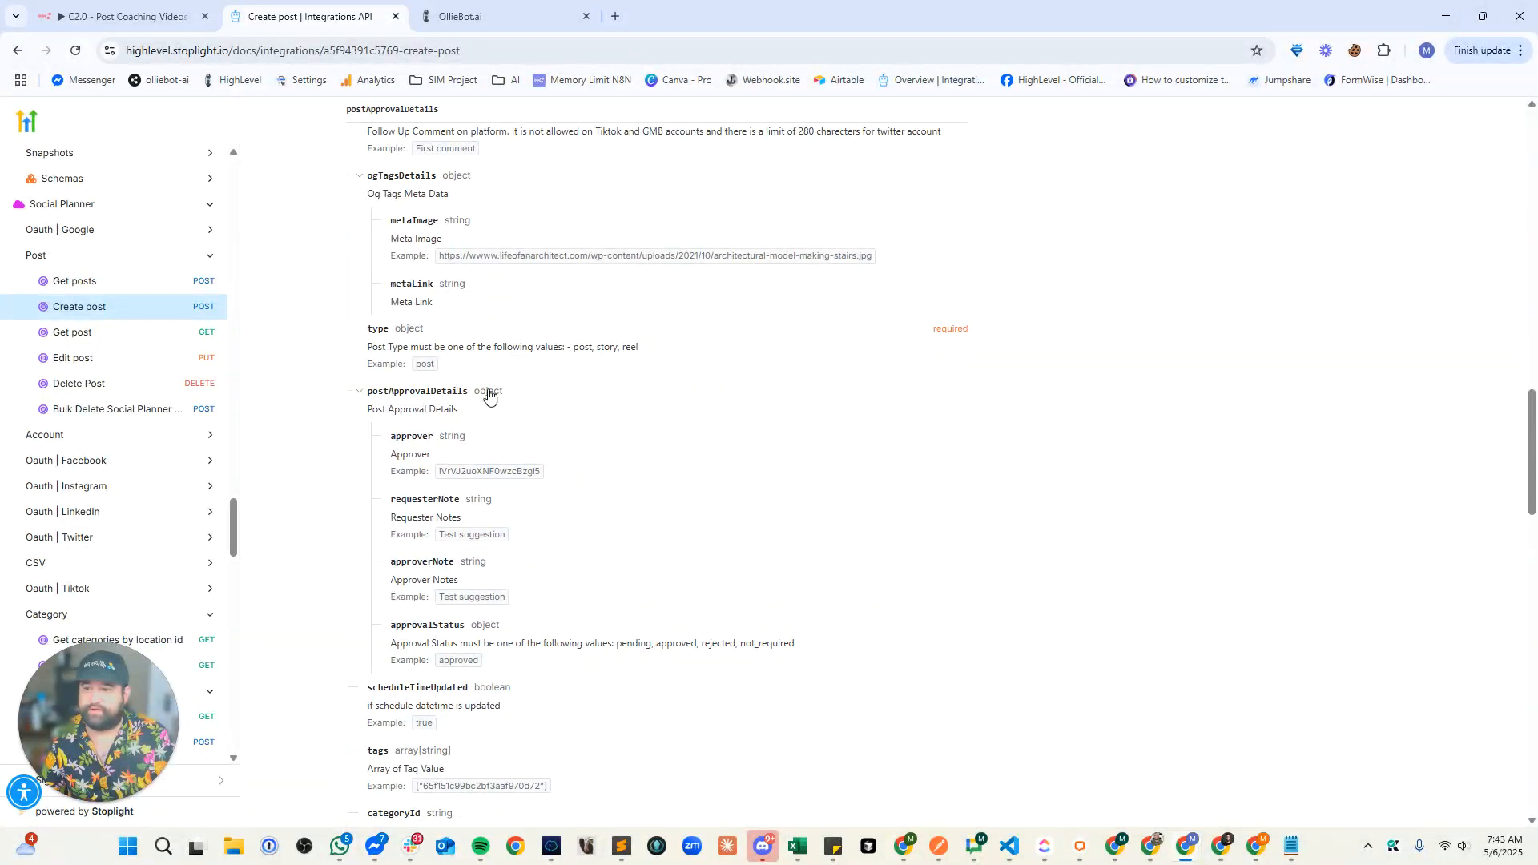
scroll(456, 374, down, 10)
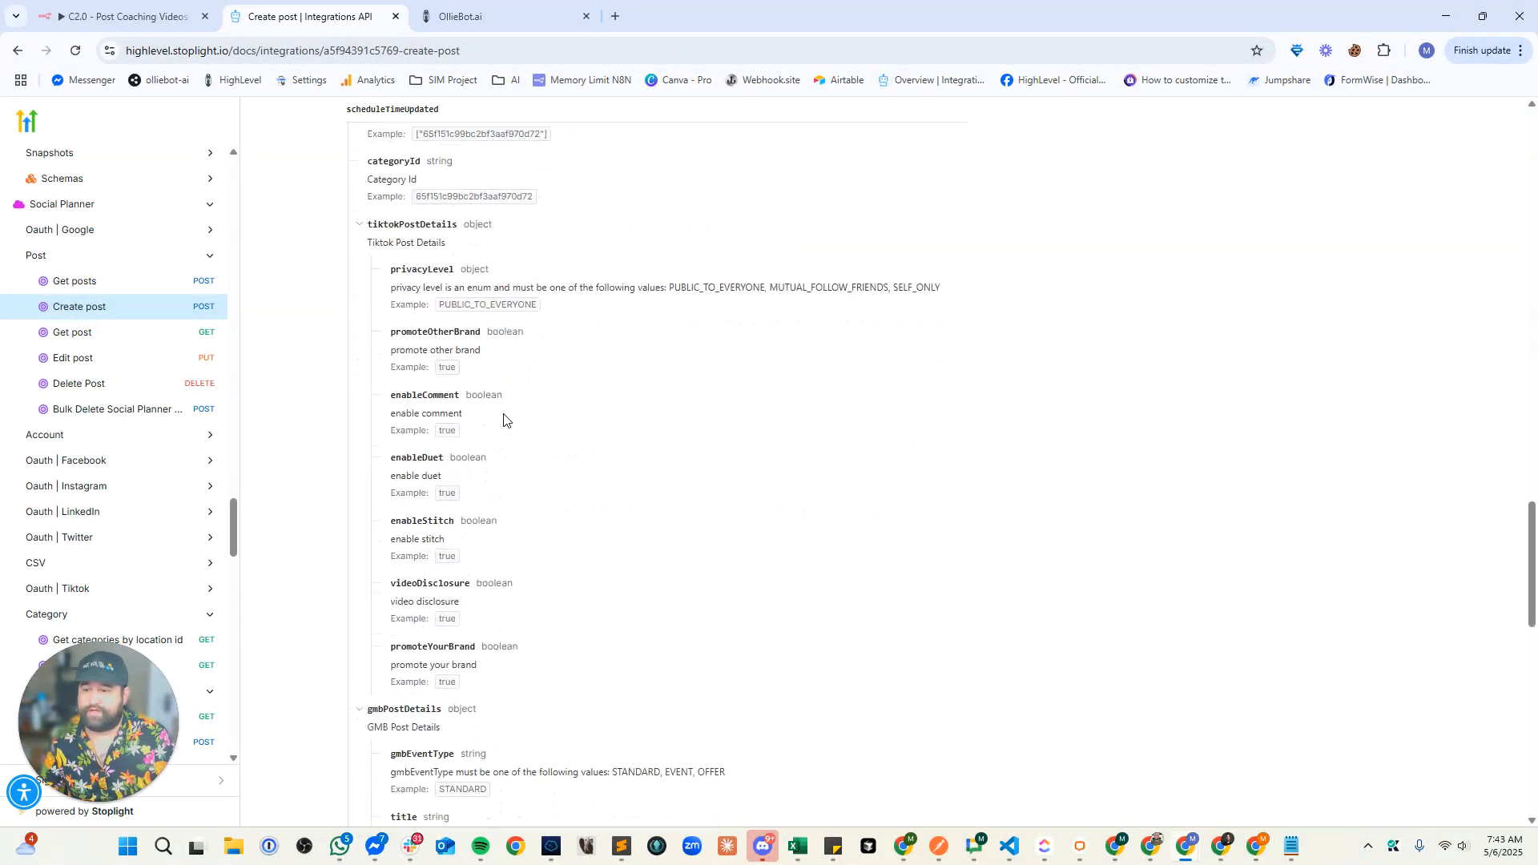
scroll(505, 419, down, 7)
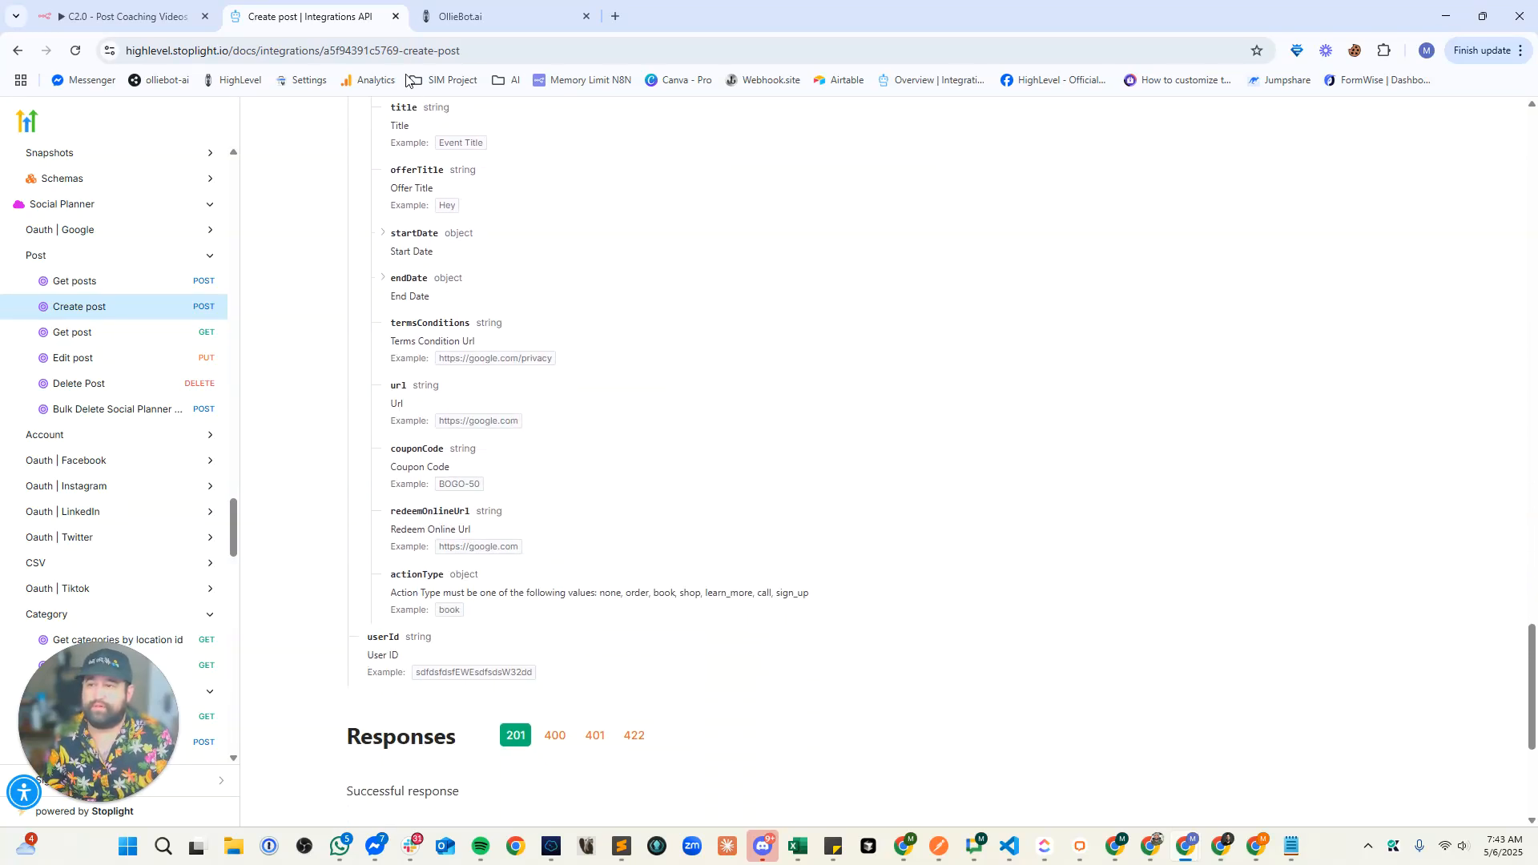
- Go back to the Get Social Accounts output and examine the profileId and oauthId of the "Advanced Automations & AI" account
click(188, 6)
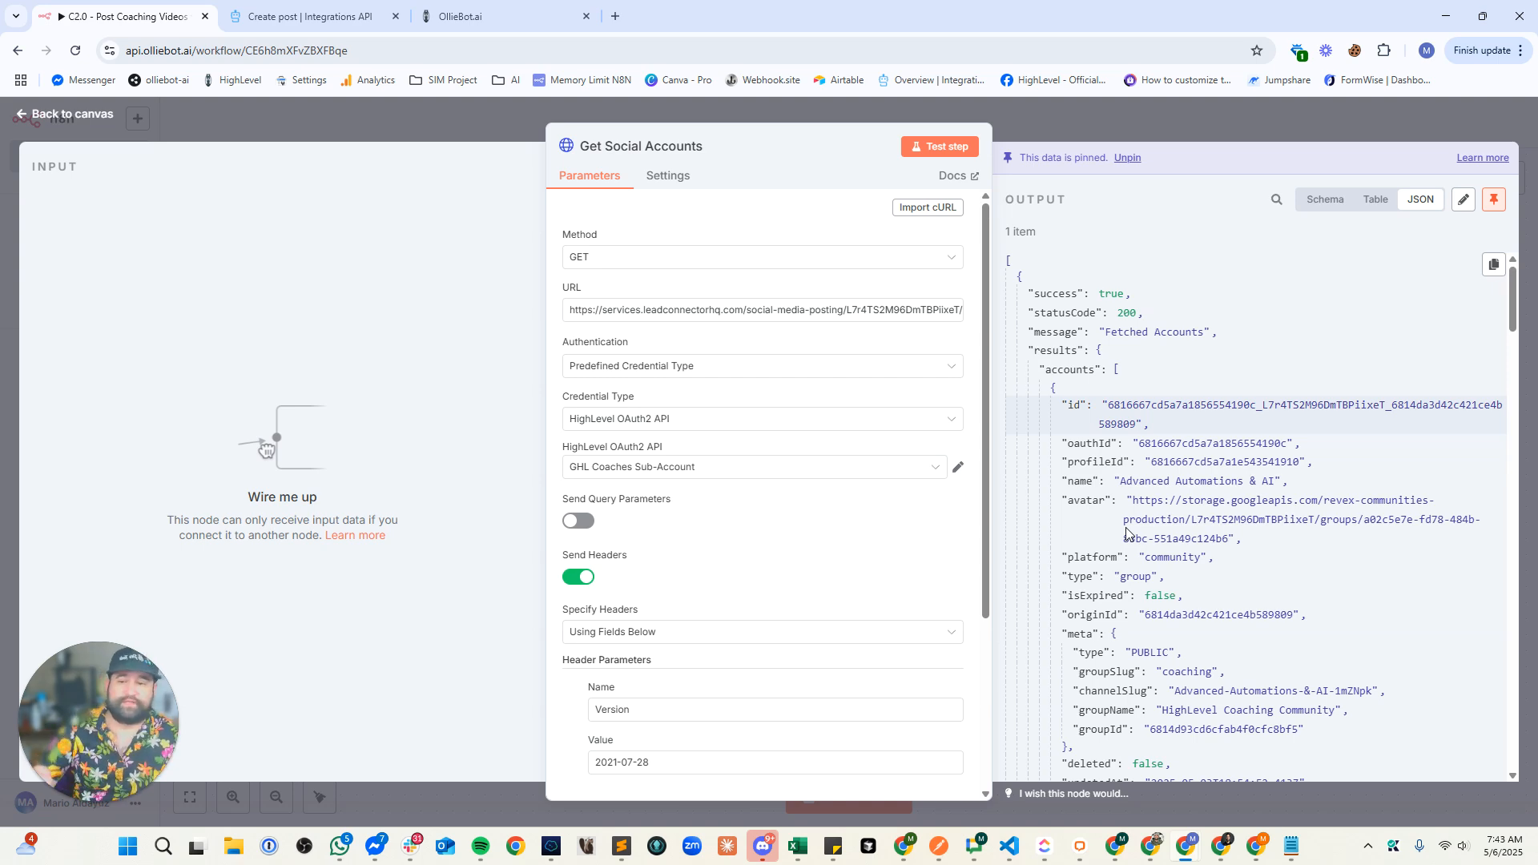
scroll(1125, 527, down, 5)
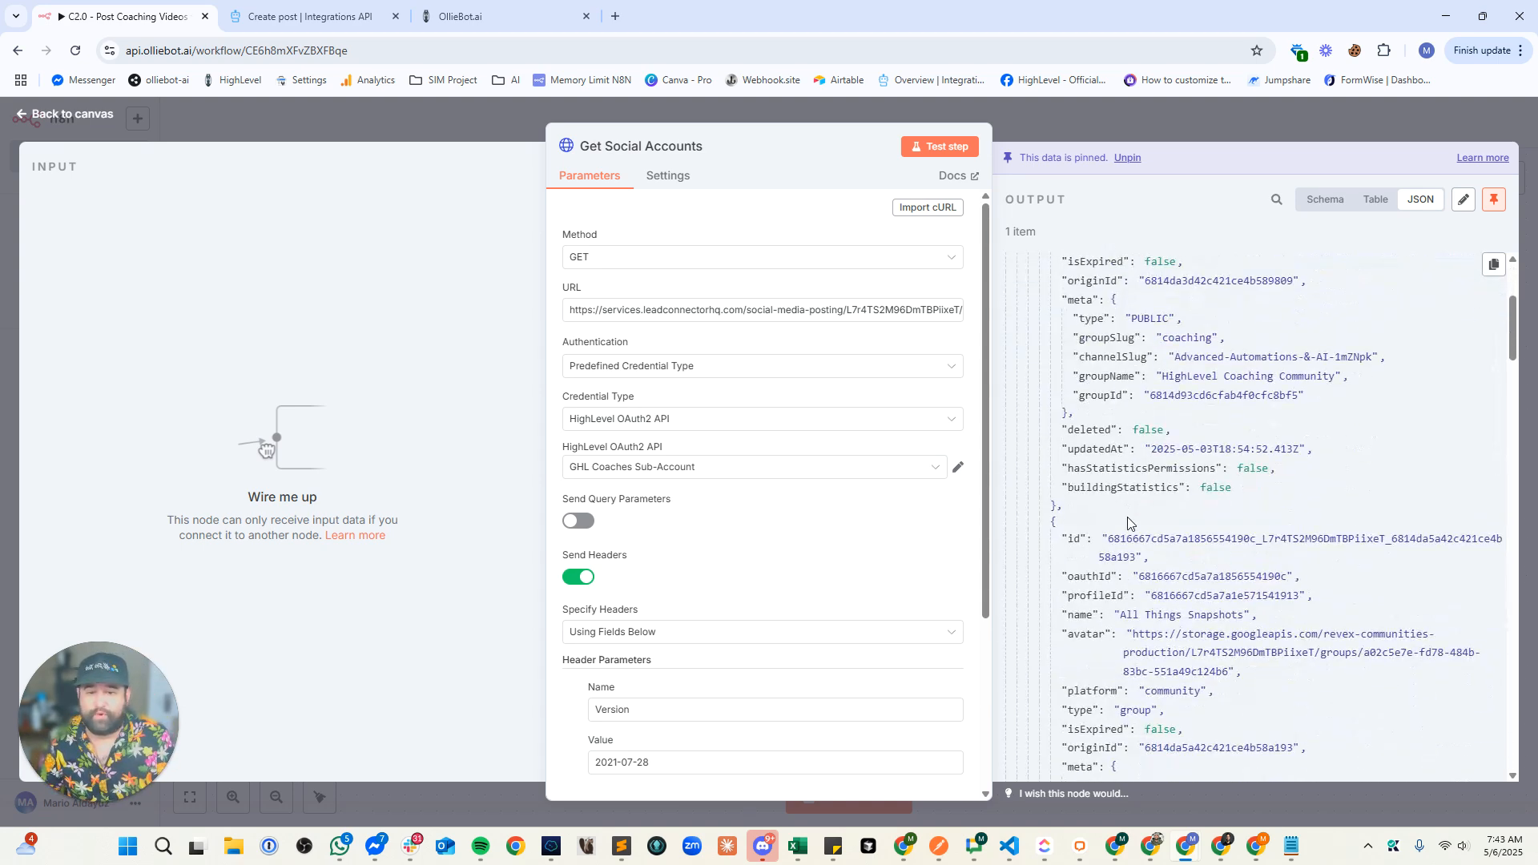
scroll(1128, 520, up, 4)
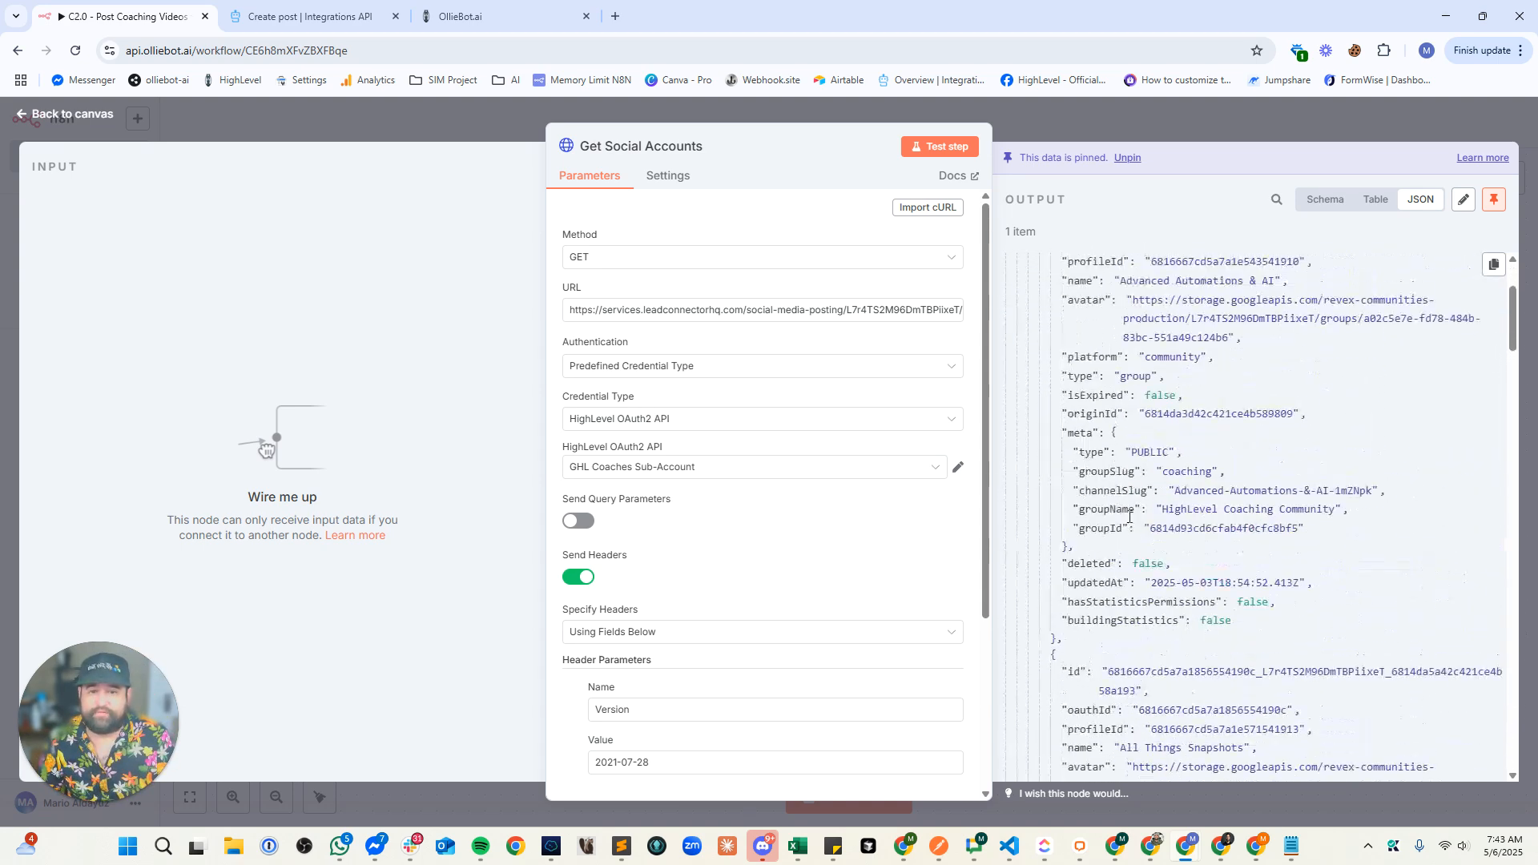
double_click(1168, 374)
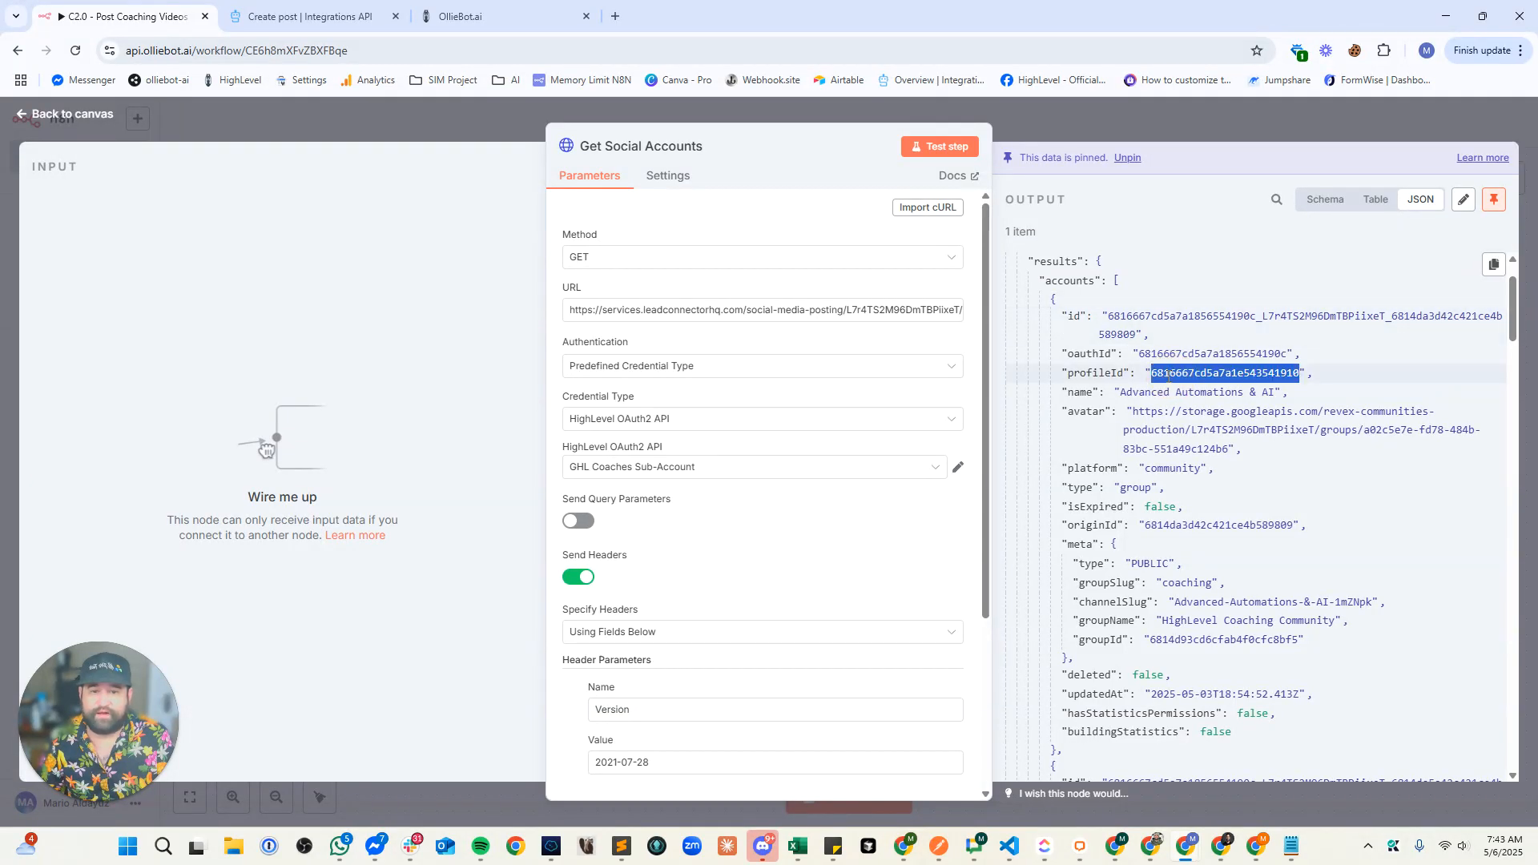
double_click(1173, 355)
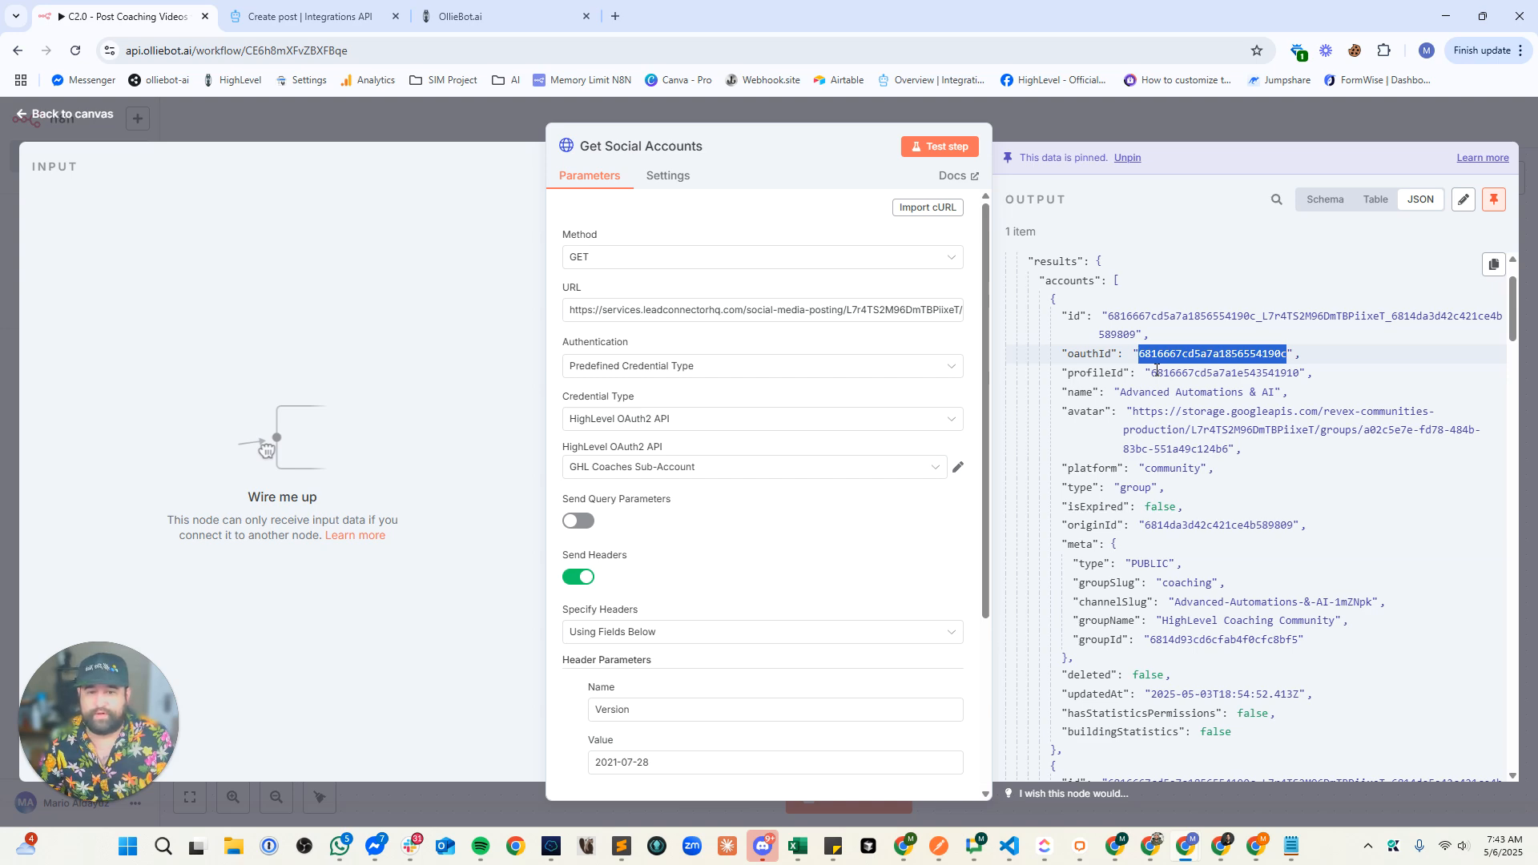
- Open the "Grab User Information from Dummy Post" node and examine the post id, accountIds and user fields in its output
click(1035, 133)
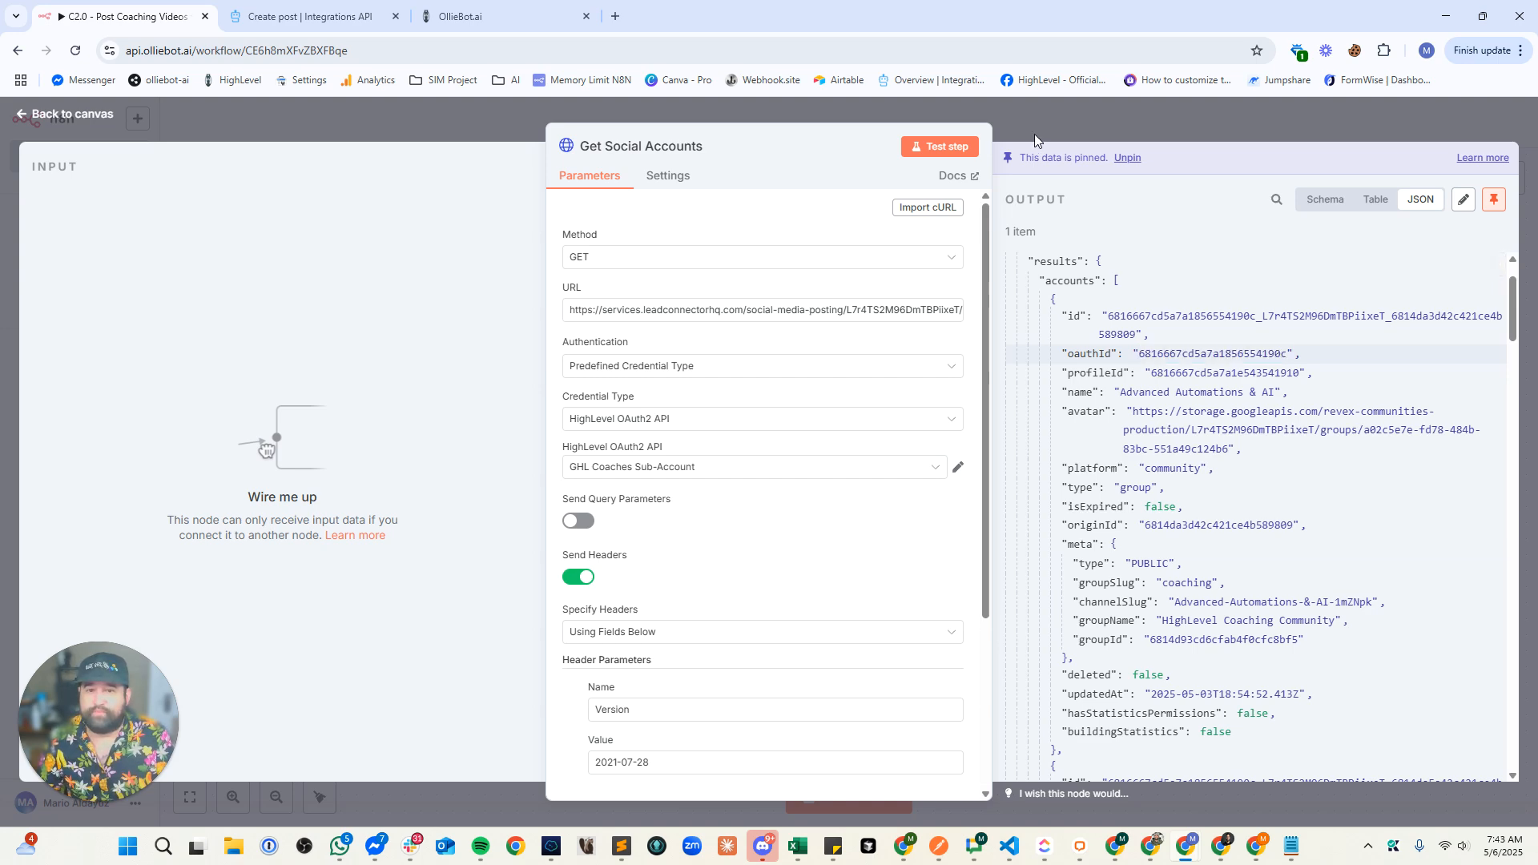
double_click(836, 383)
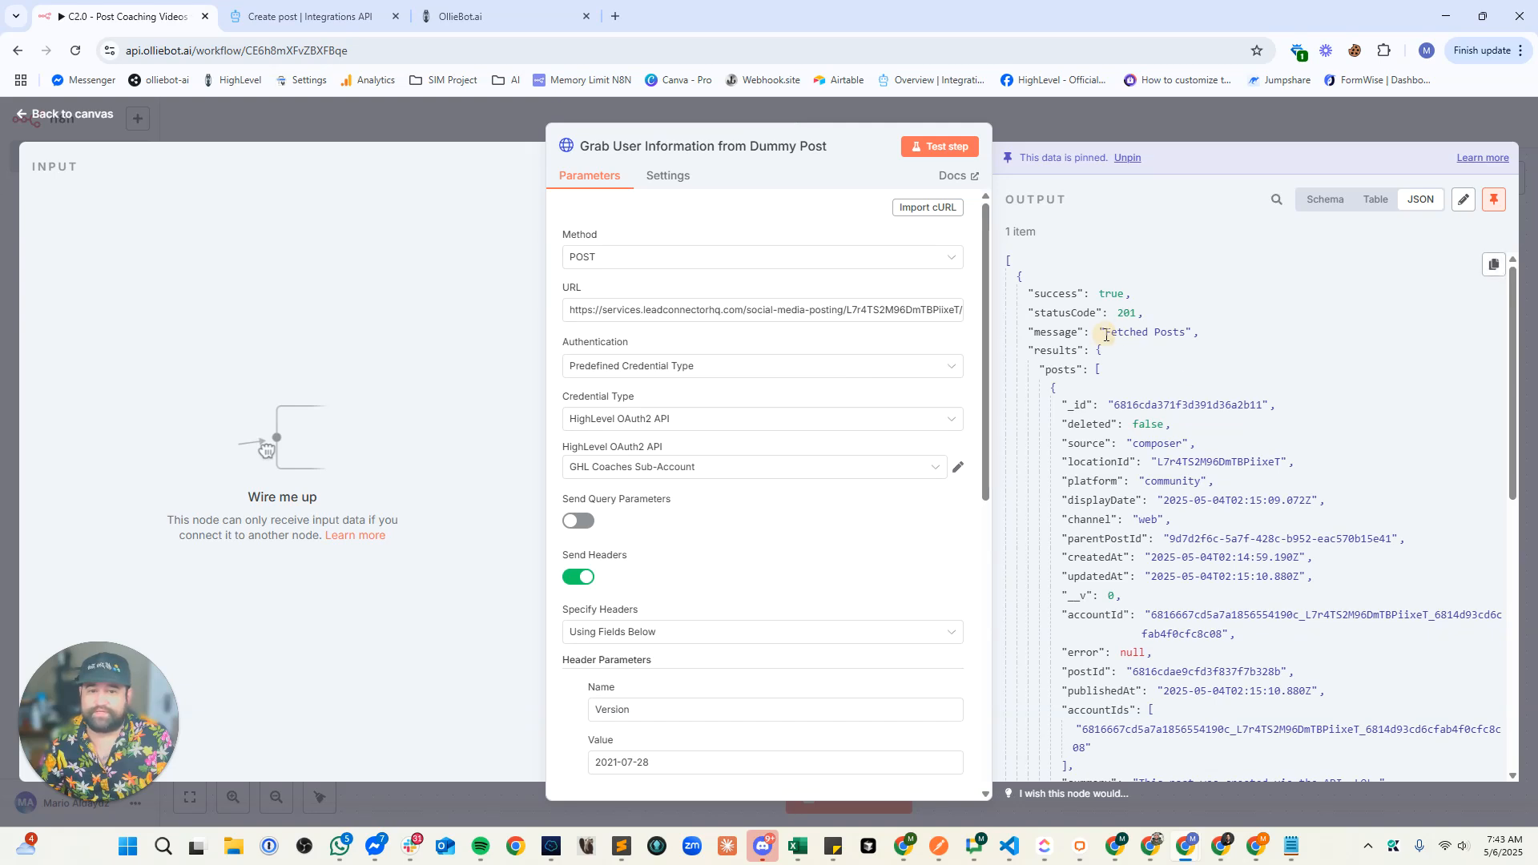
drag(1106, 336, 1181, 334)
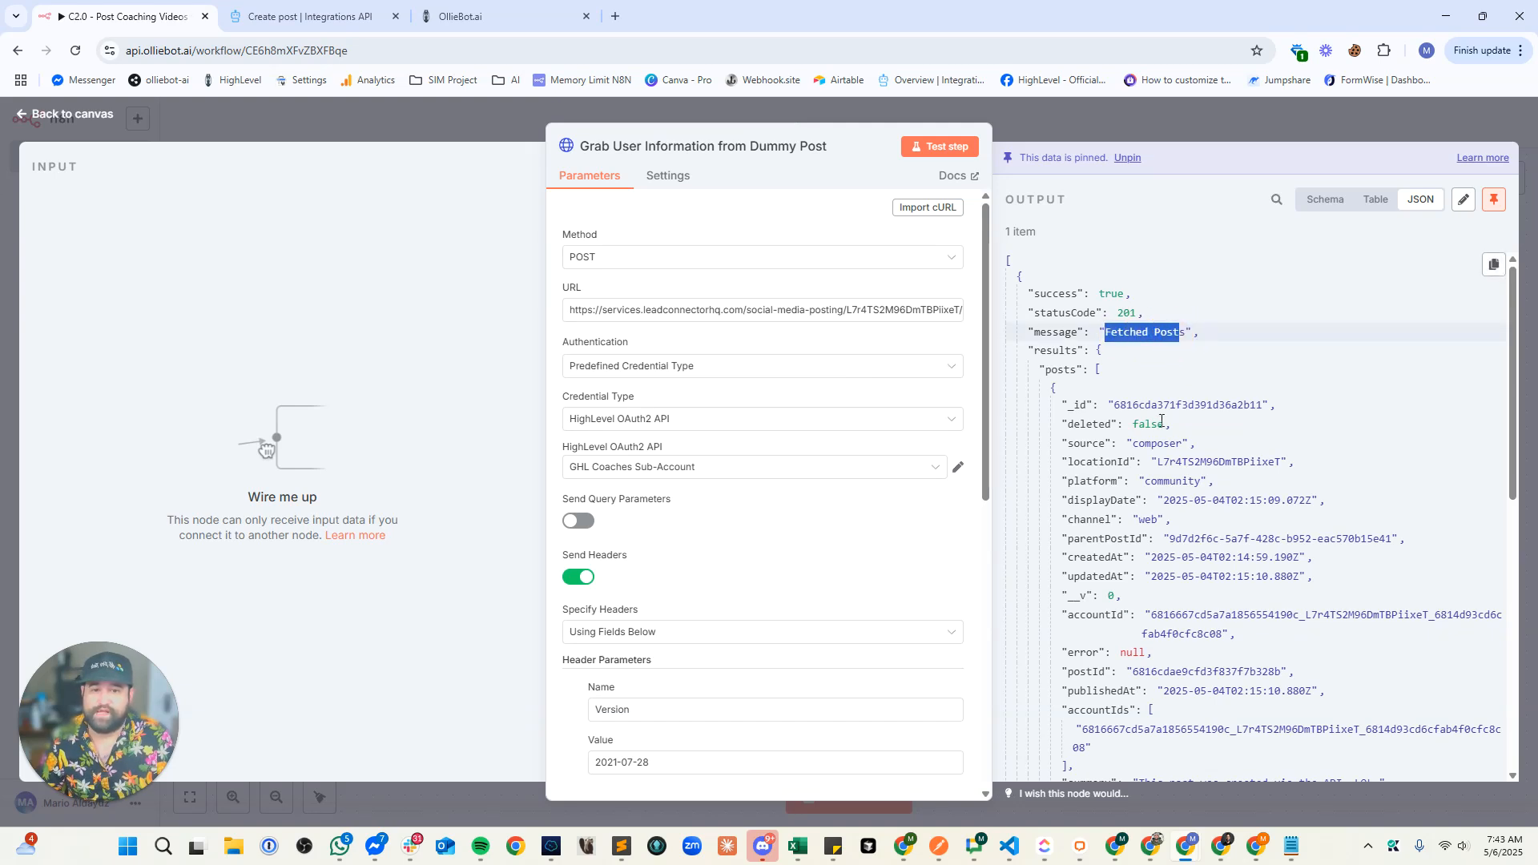
scroll(1223, 591, down, 3)
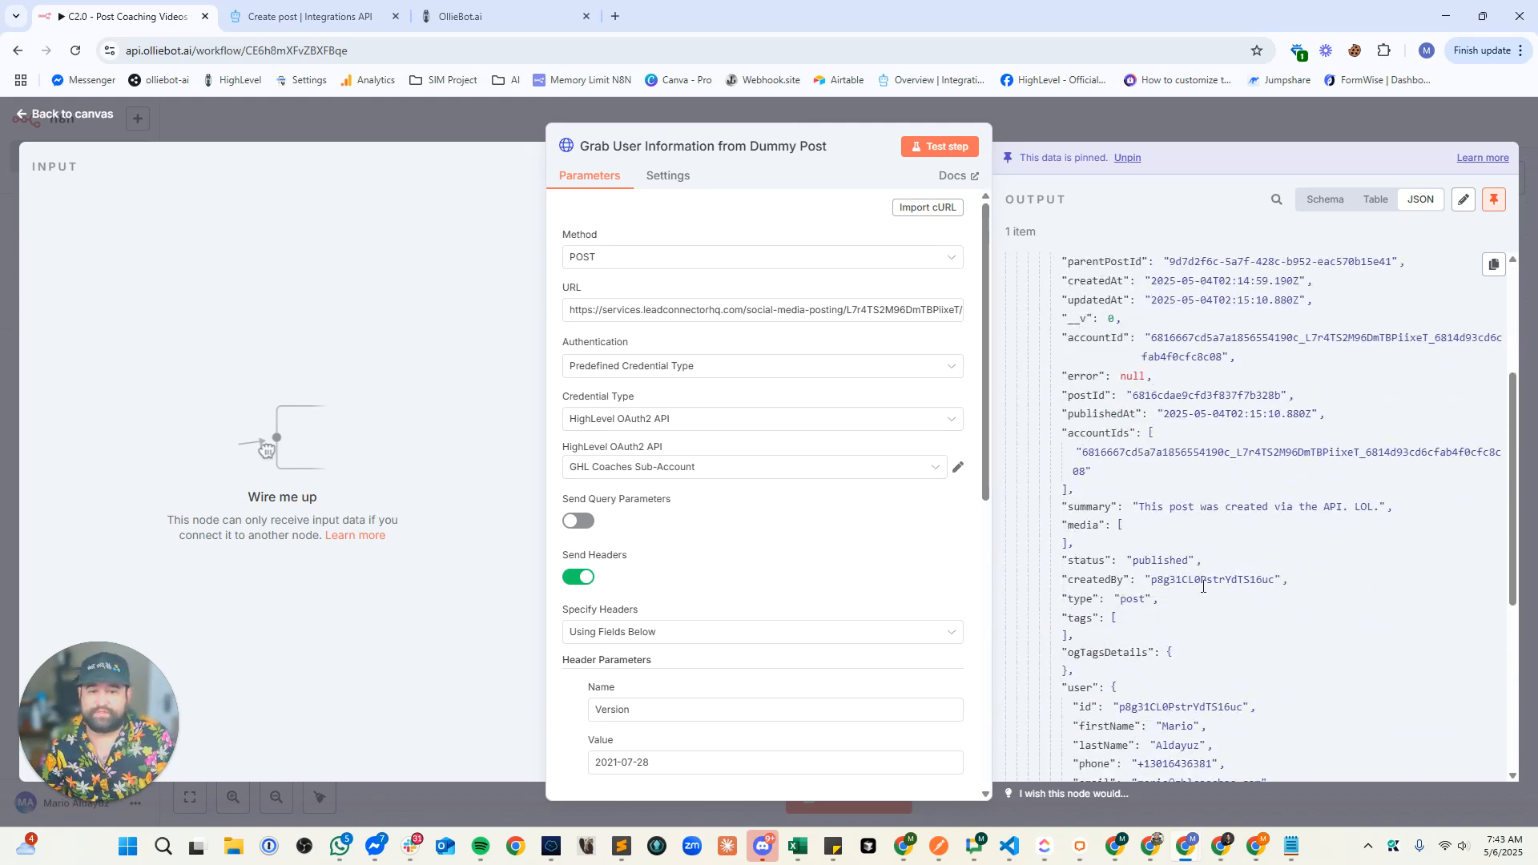
scroll(1162, 561, down, 5)
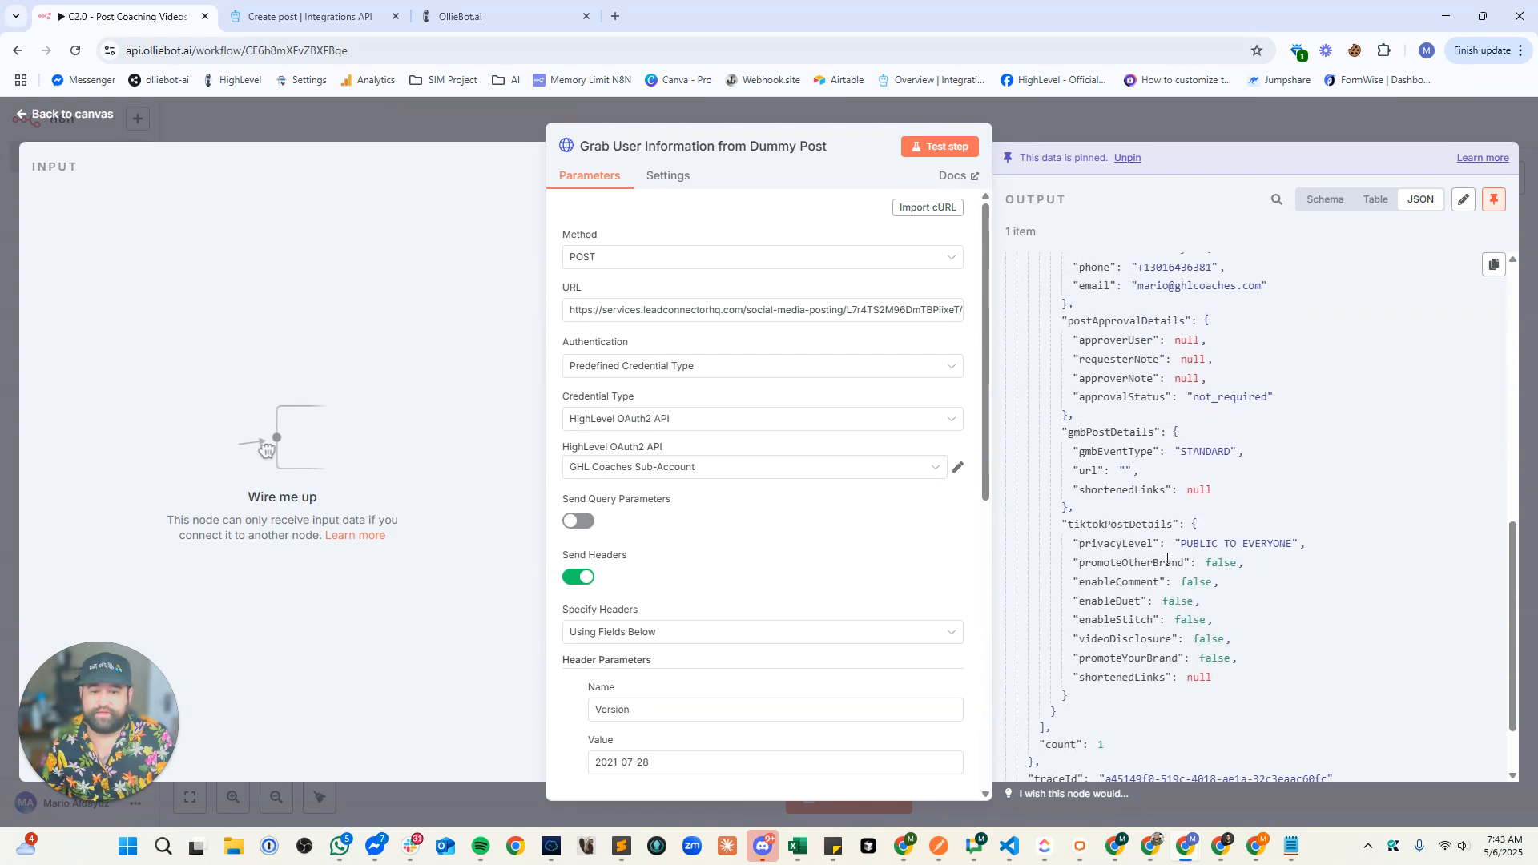
scroll(1166, 559, up, 5)
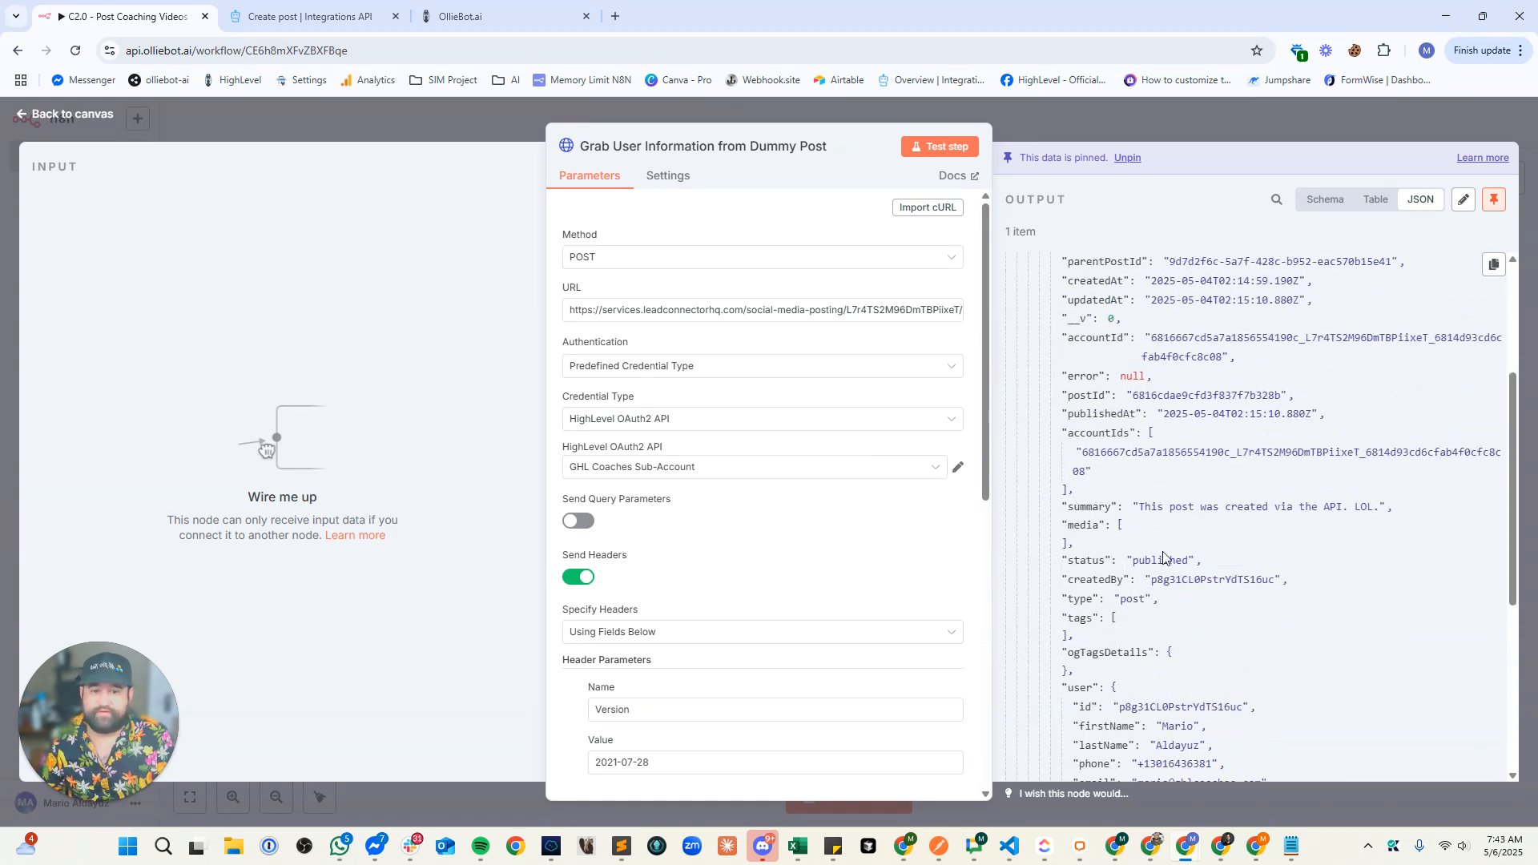
scroll(1164, 558, up, 1)
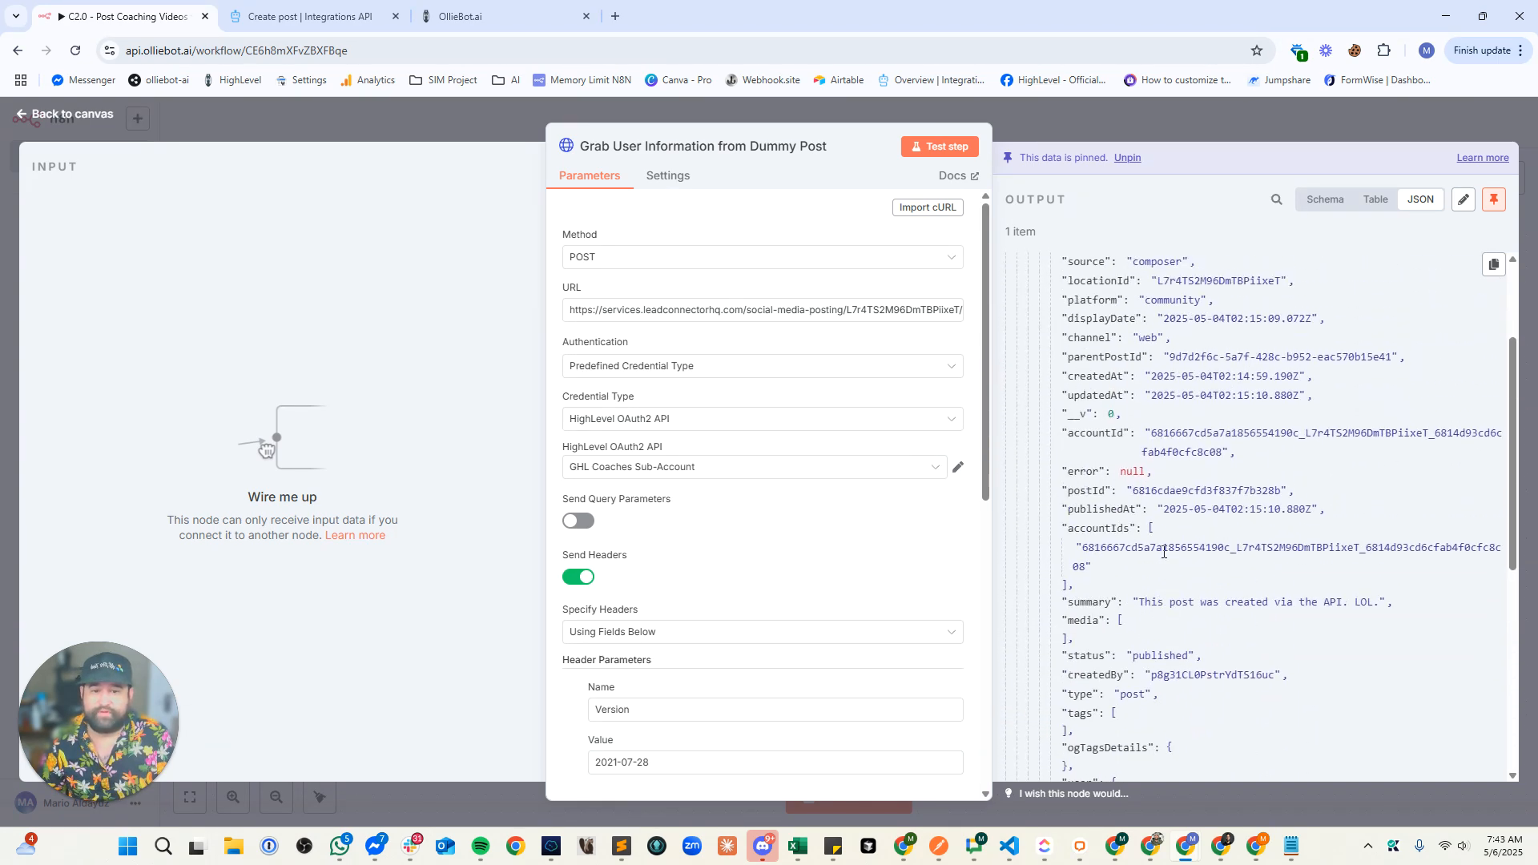
double_click(1164, 552)
scroll(1161, 536, up, 1)
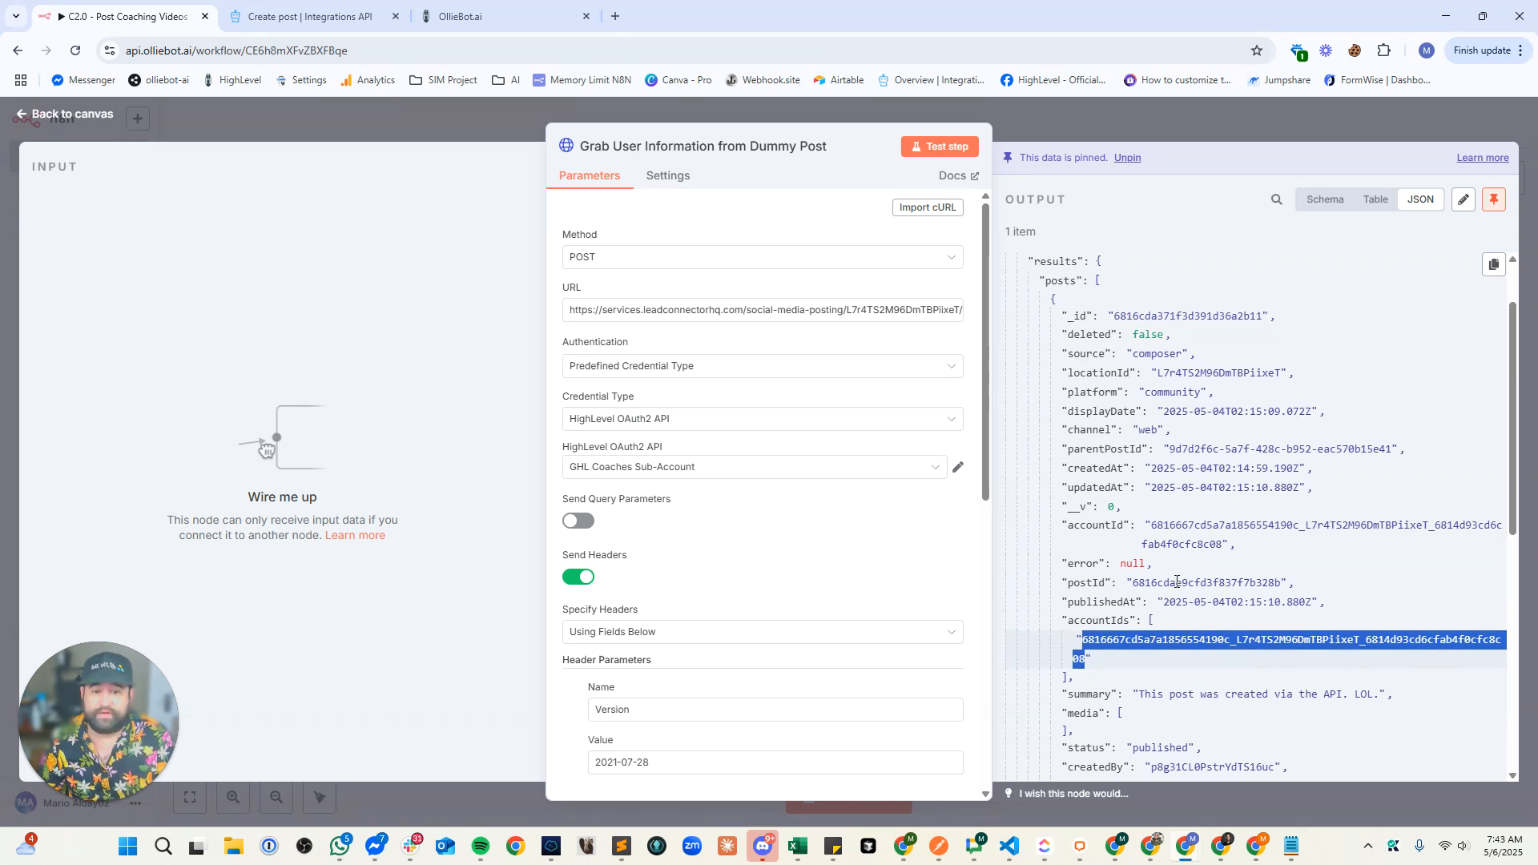
double_click(1162, 315)
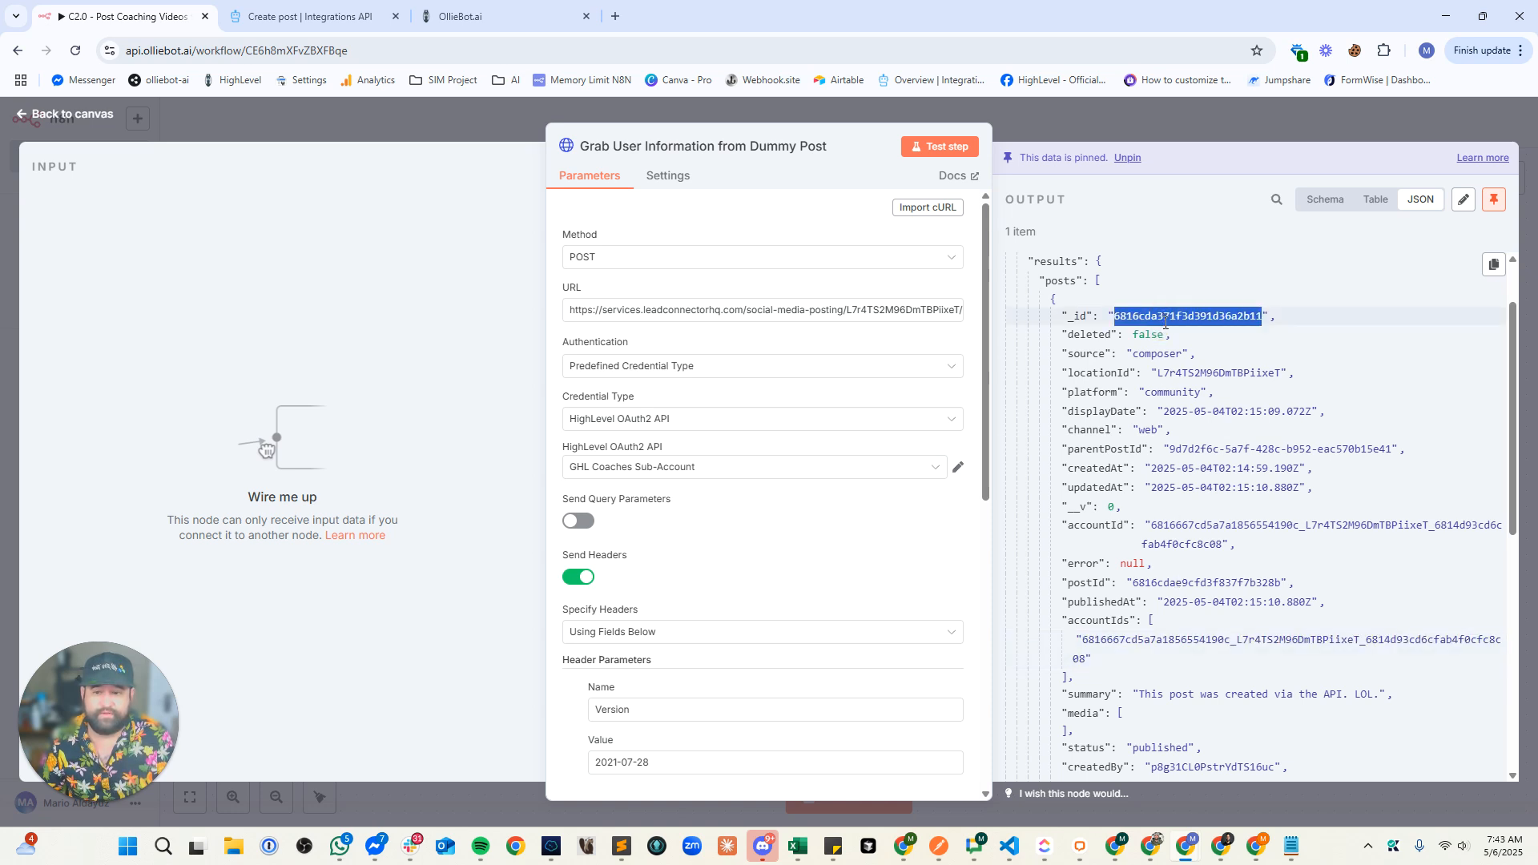
scroll(1166, 360, down, 4)
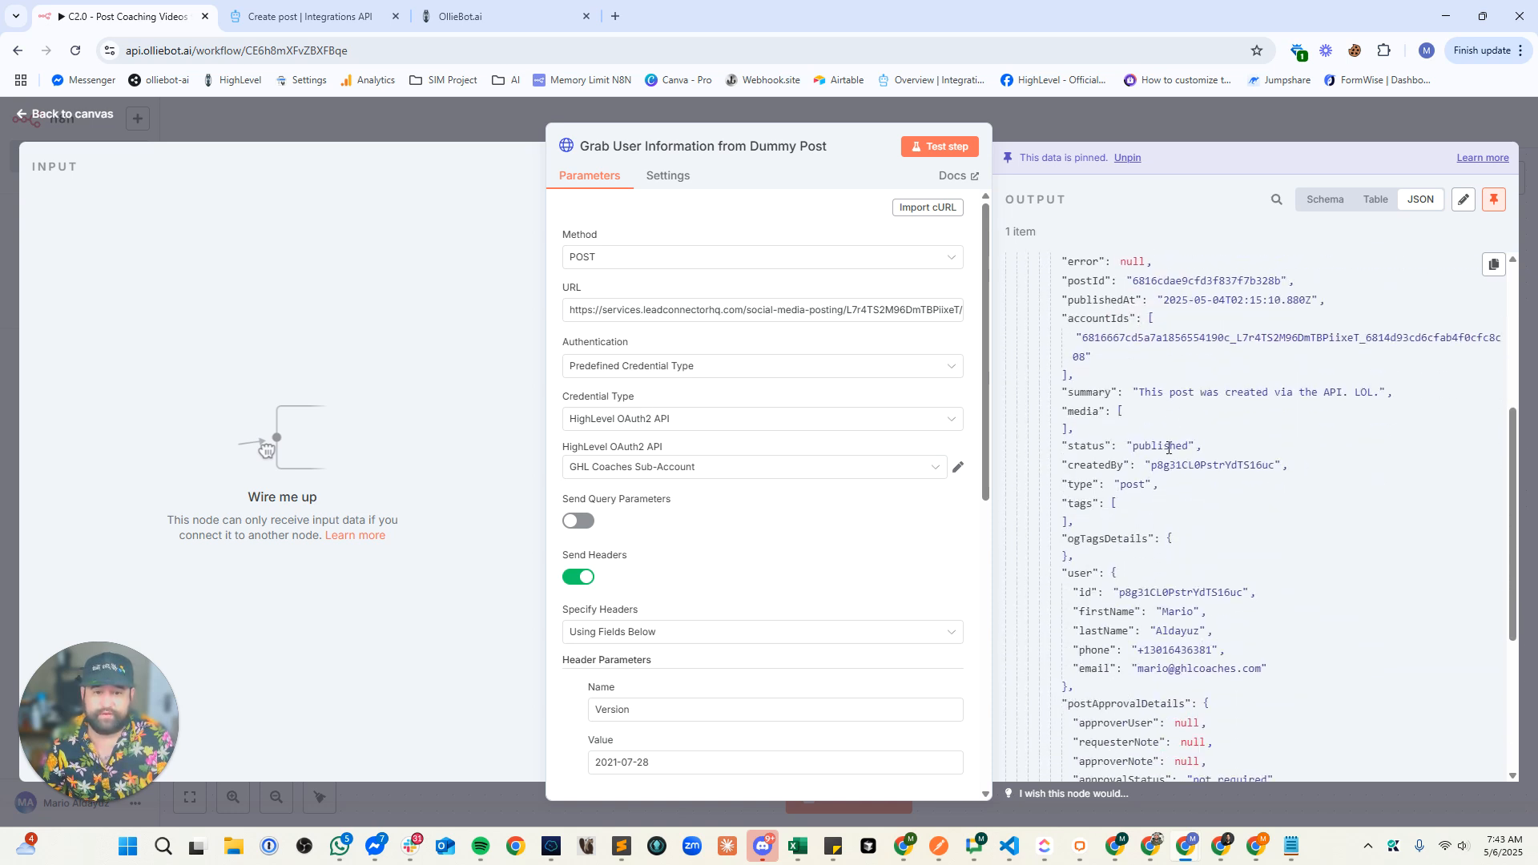
- Copy the createdBy value of the fetched dummy post from the node's output
double_click(1177, 469)
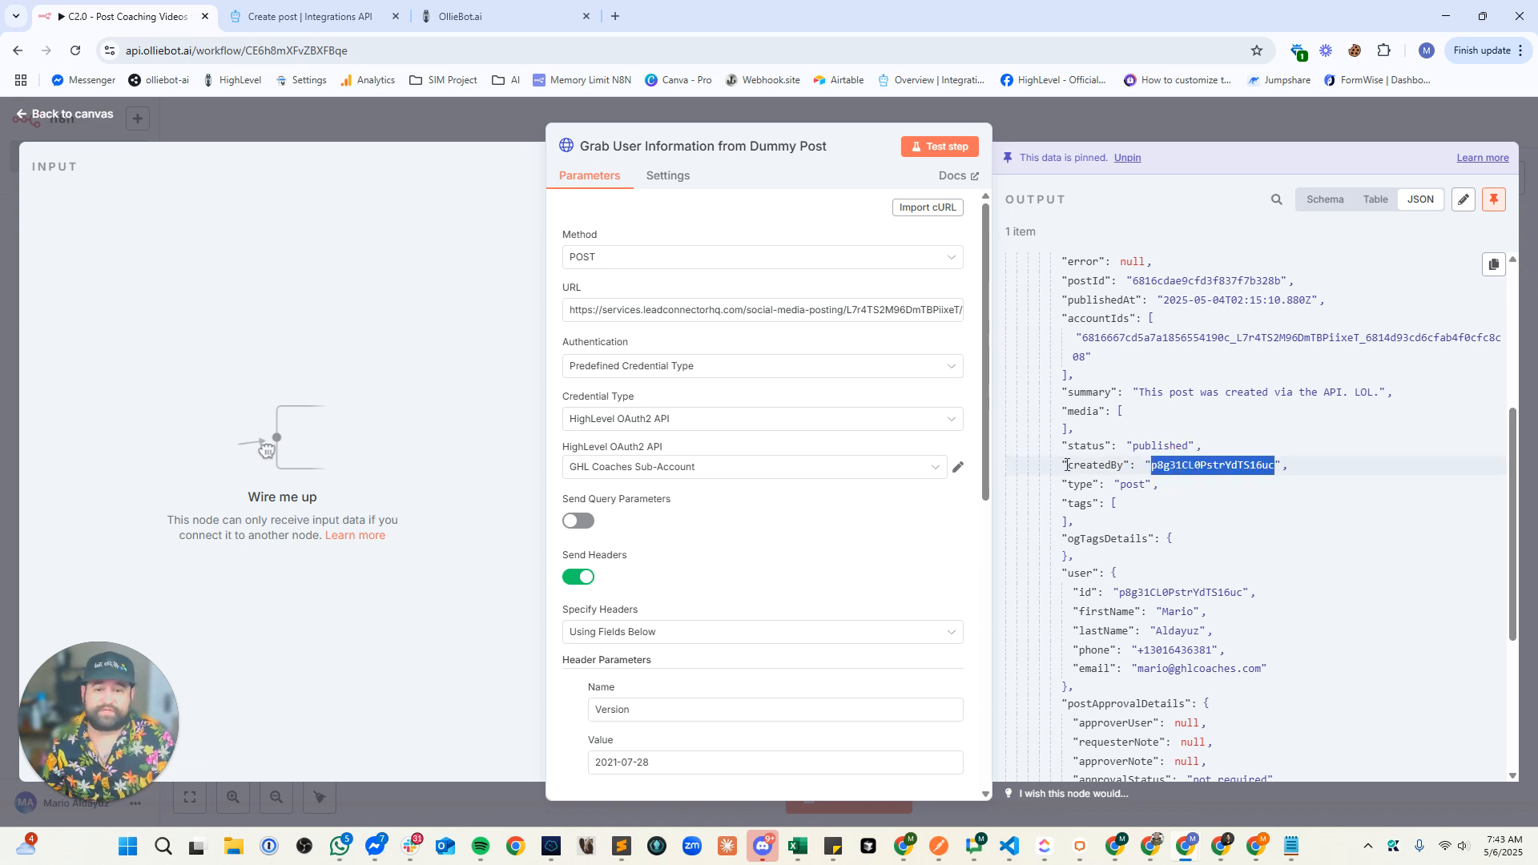
mouse_move(1071, 465)
mouse_down()
mouse_move(1282, 469)
mouse_move(1068, 465)
mouse_up()
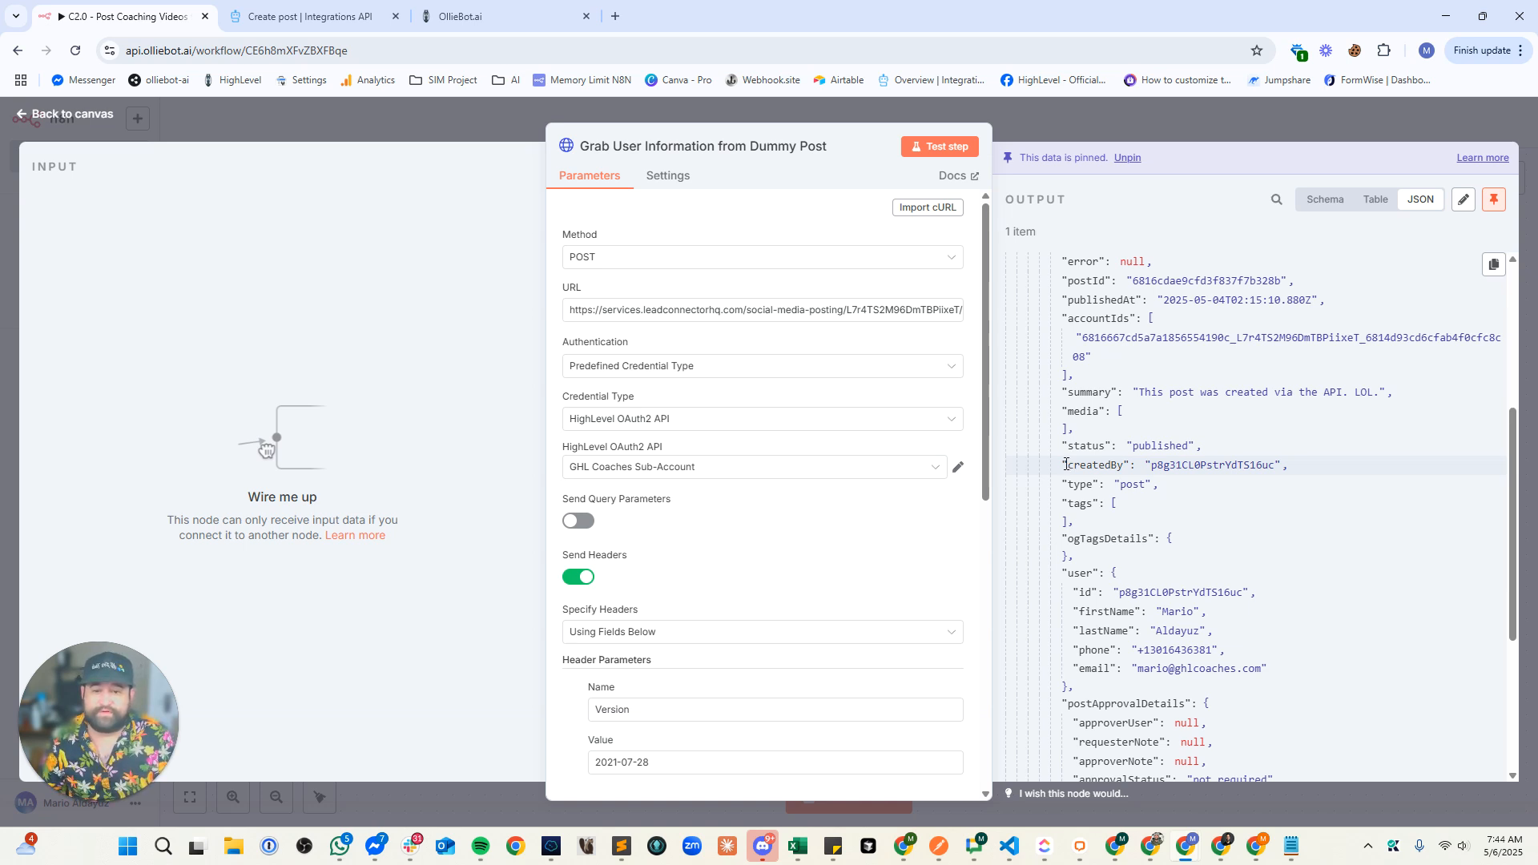
drag(1064, 465, 1130, 466)
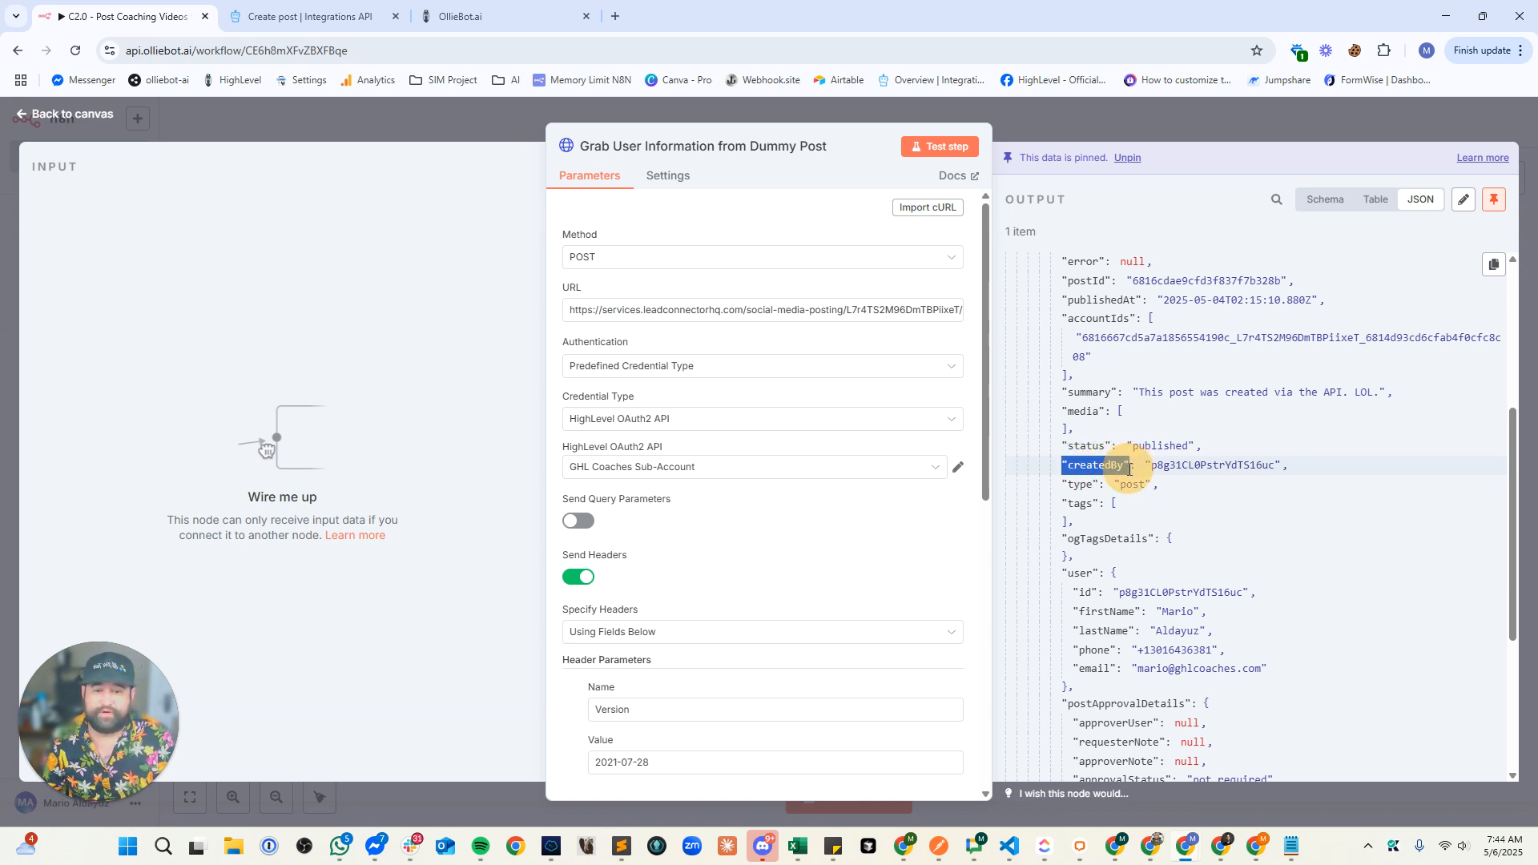
double_click(1171, 471)
key(ctrl+c)
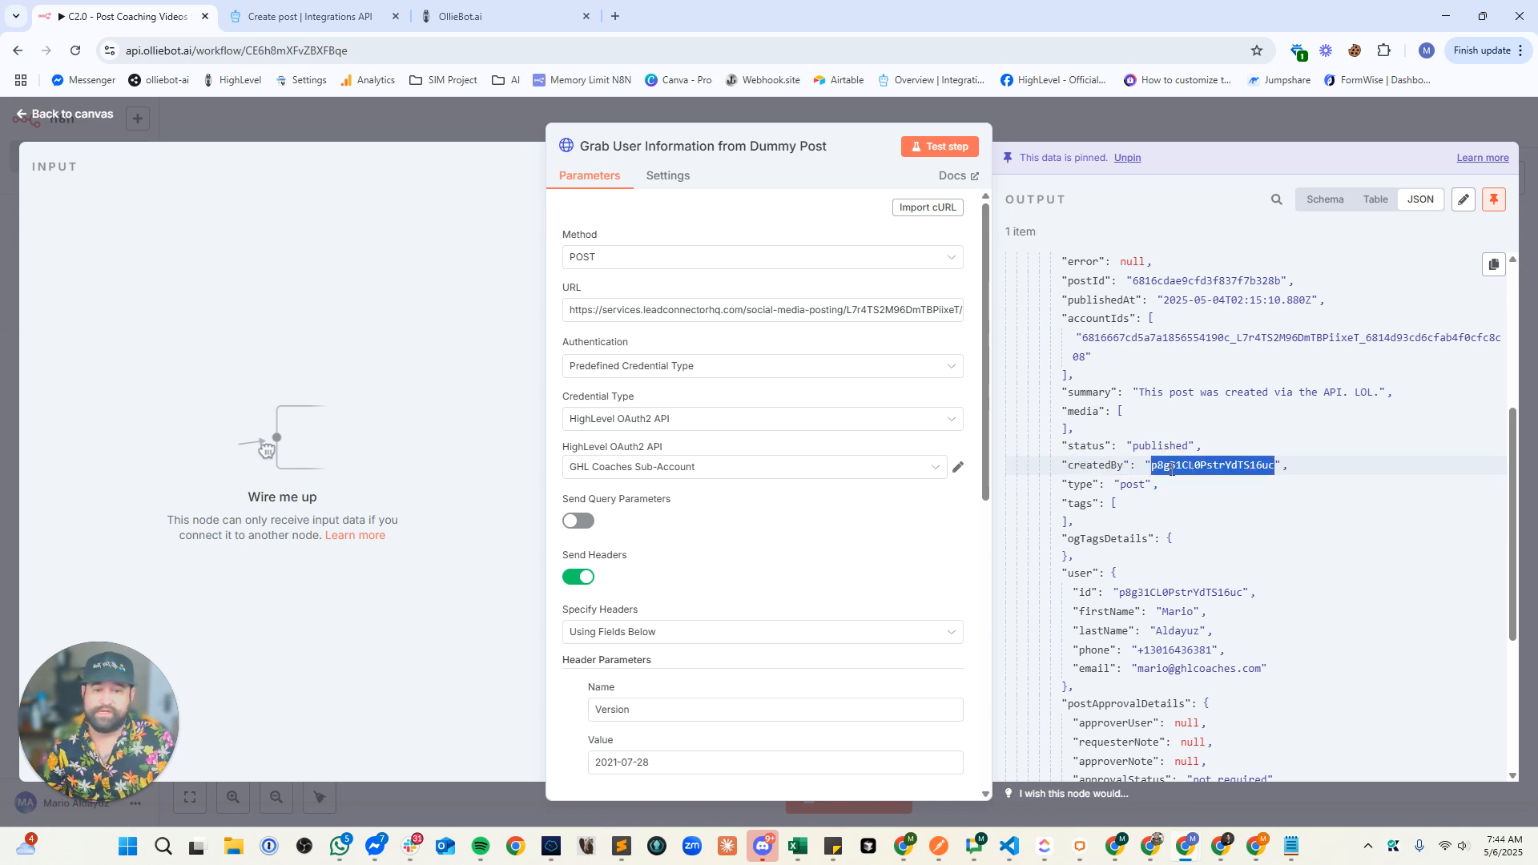
- Switch to the Notepad document and add a "User ID:" line with the copied createdBy value below the account ID
key(alt+Tab)
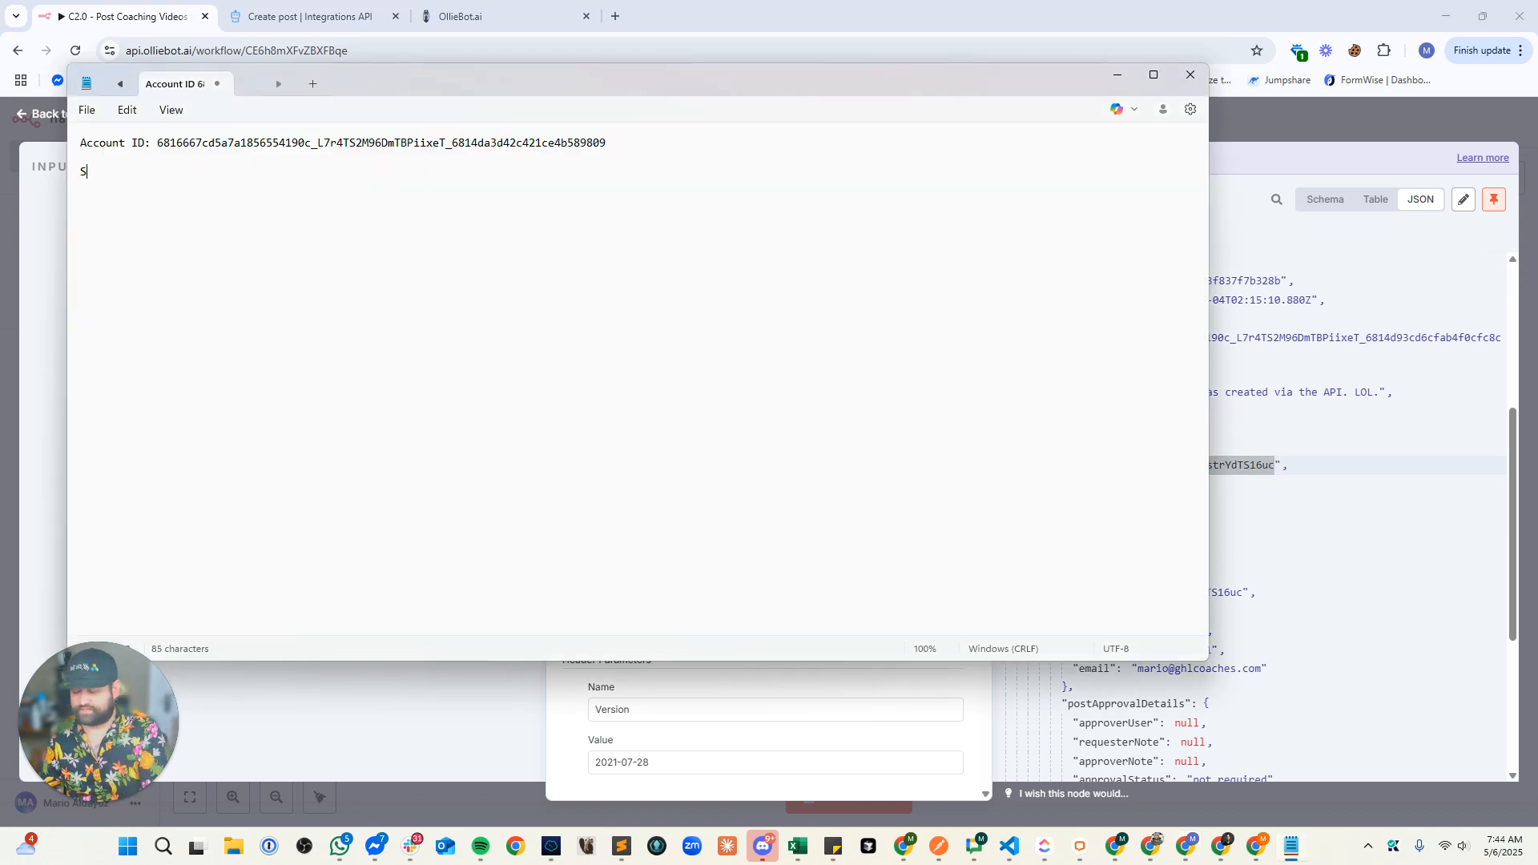
text(User I)
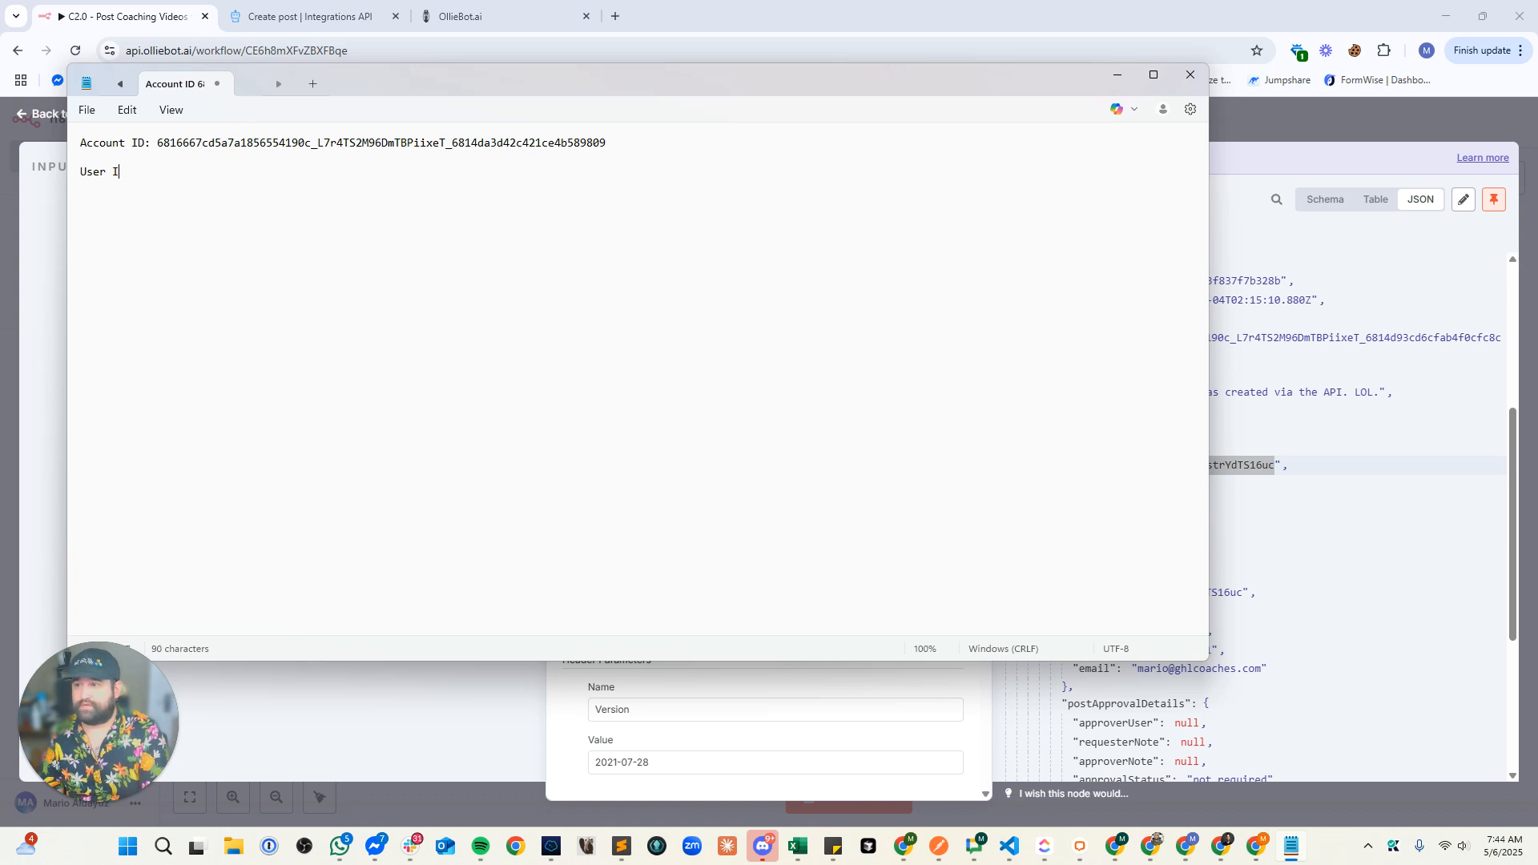
text(D:)
key(ctrl+v)
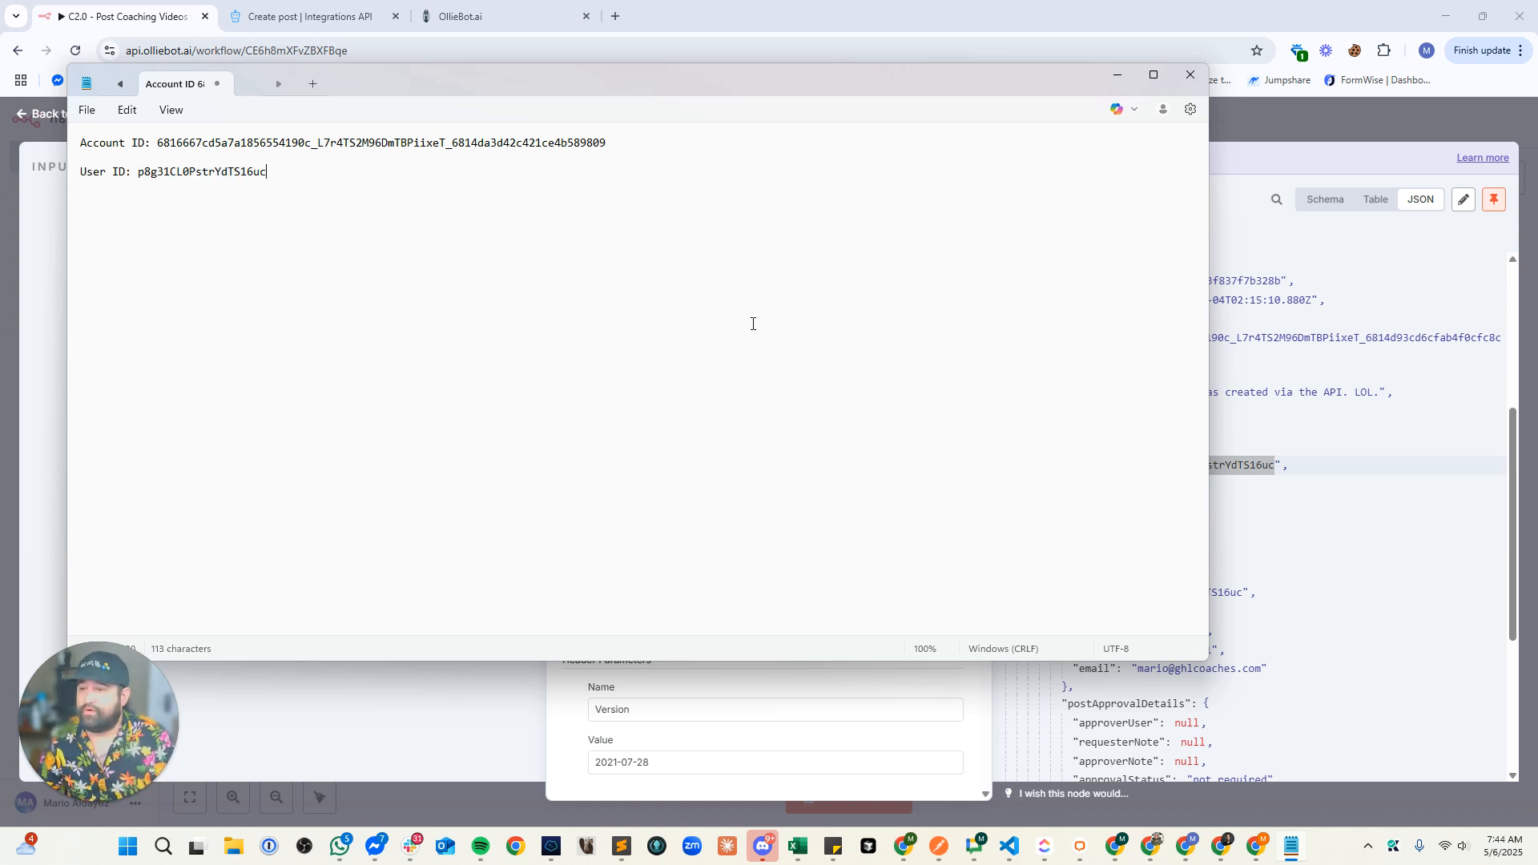
- Return to n8n, open the Post to Announcements node's JSON body in the expanded editor and examine its accountIds entry
click(1217, 299)
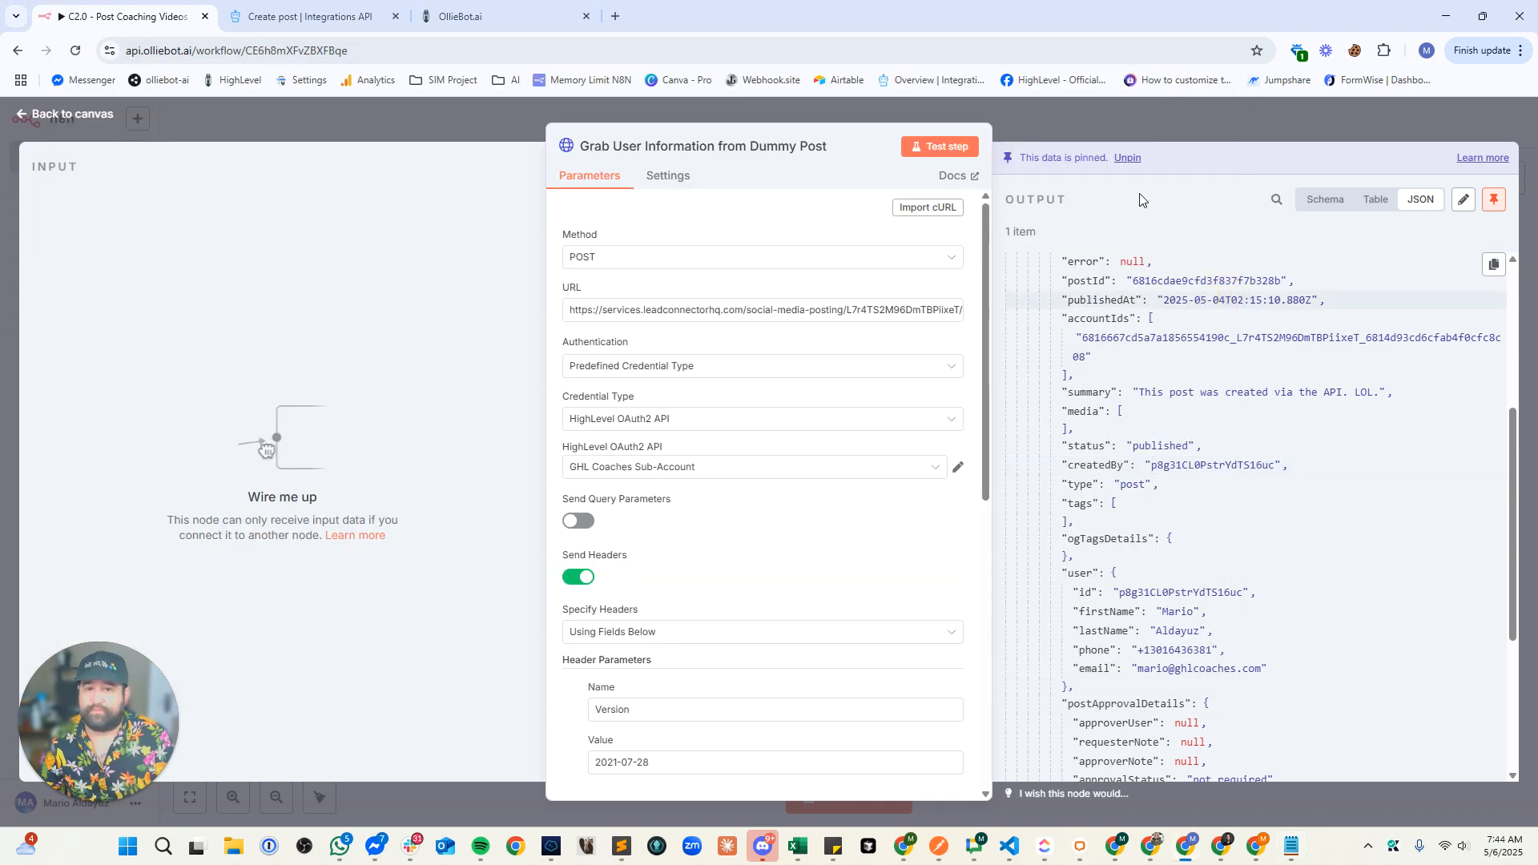
click(1133, 120)
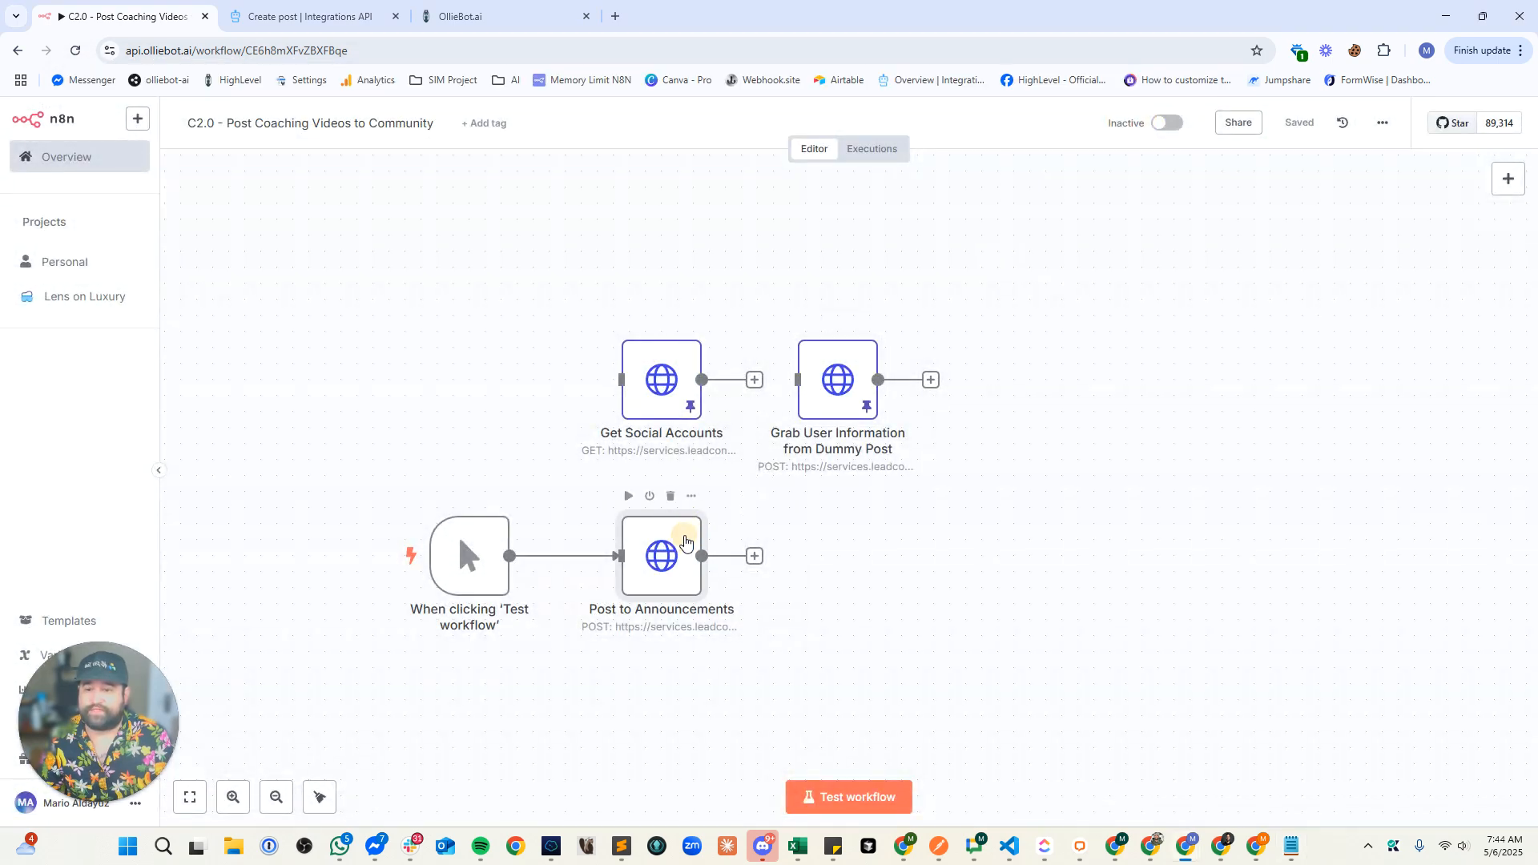
double_click(683, 539)
scroll(703, 540, down, 10)
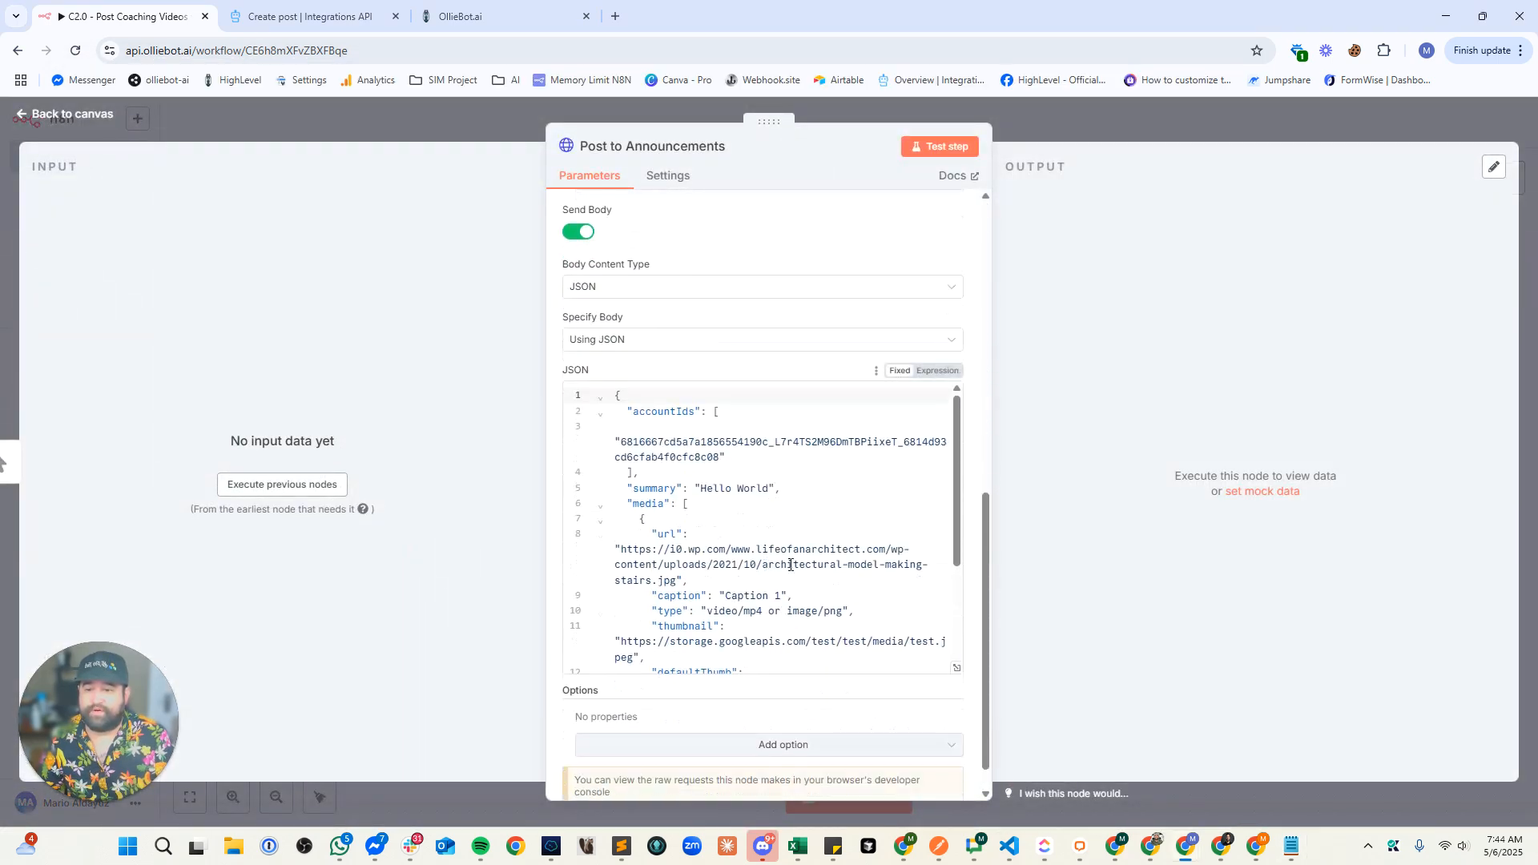
click(951, 671)
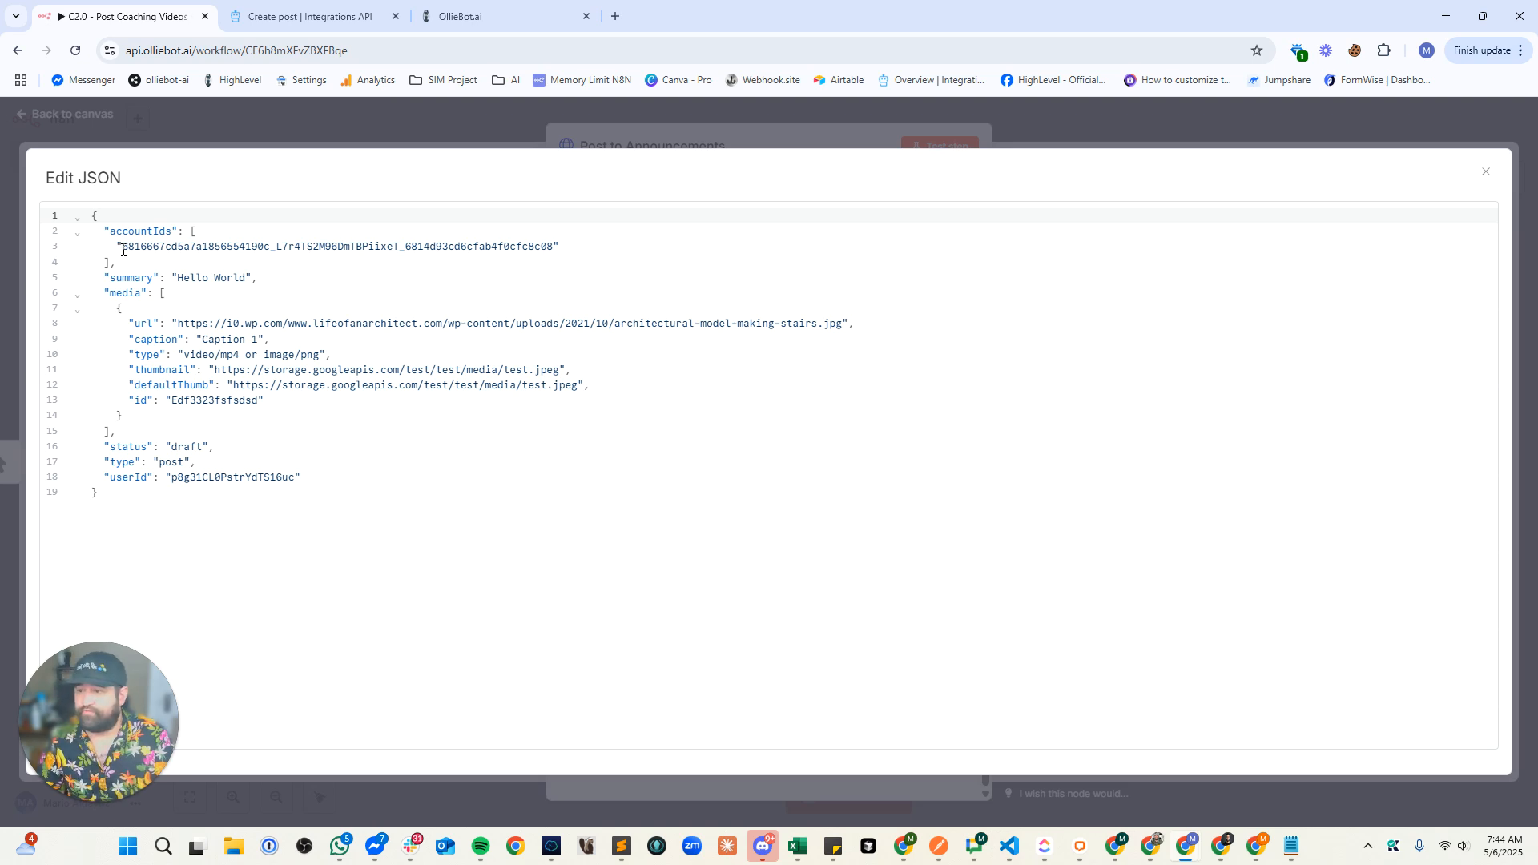
drag(120, 248, 241, 232)
double_click(520, 242)
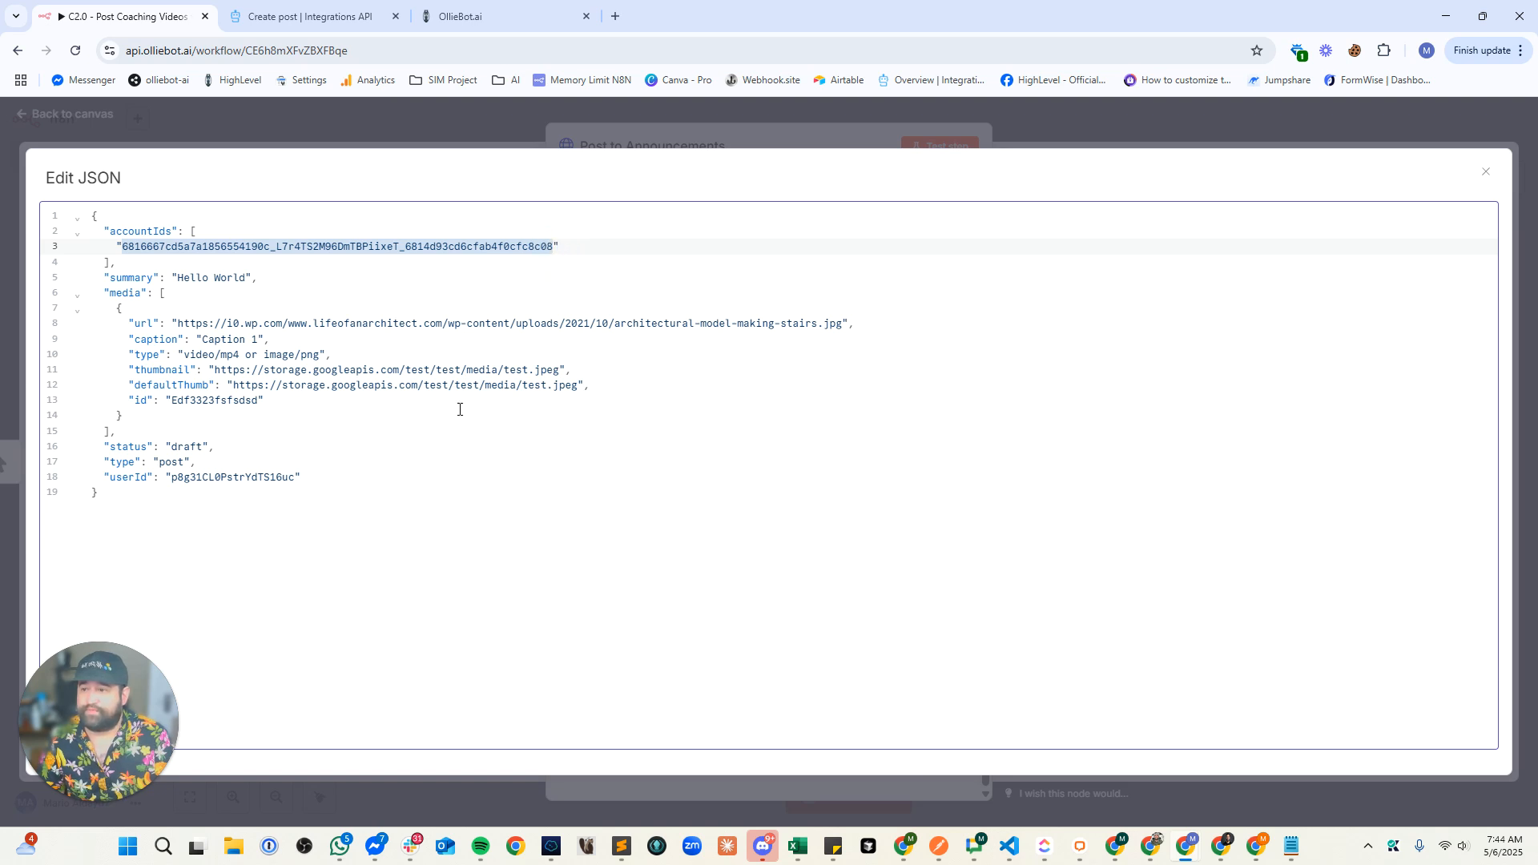
click(215, 510)
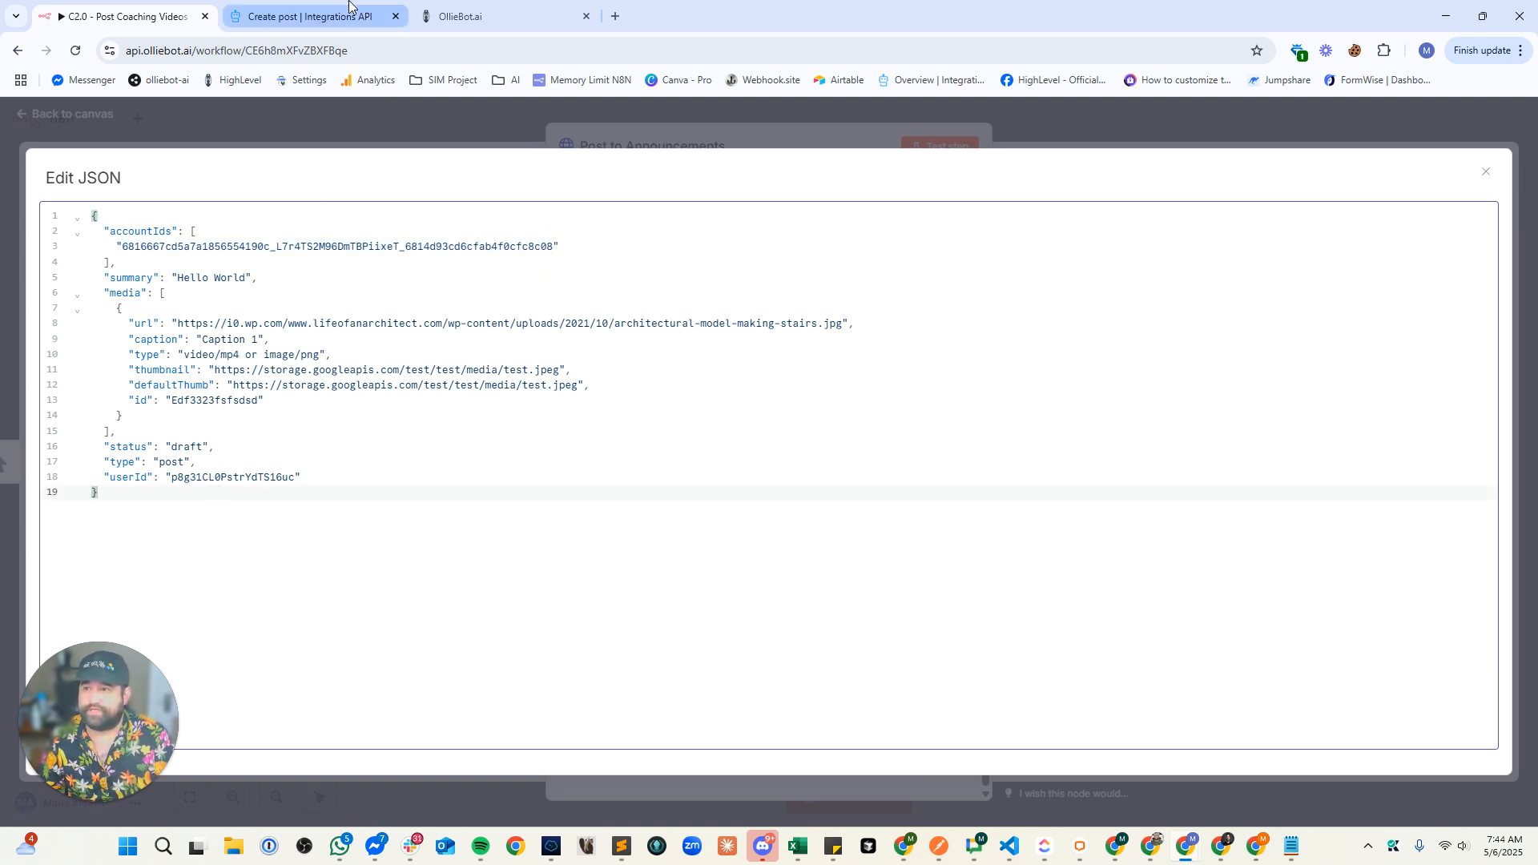
- Switch to the Create post API documentation and review the sample request body through to its userId field
click(300, 16)
scroll(1089, 397, up, 15)
scroll(1141, 407, up, 15)
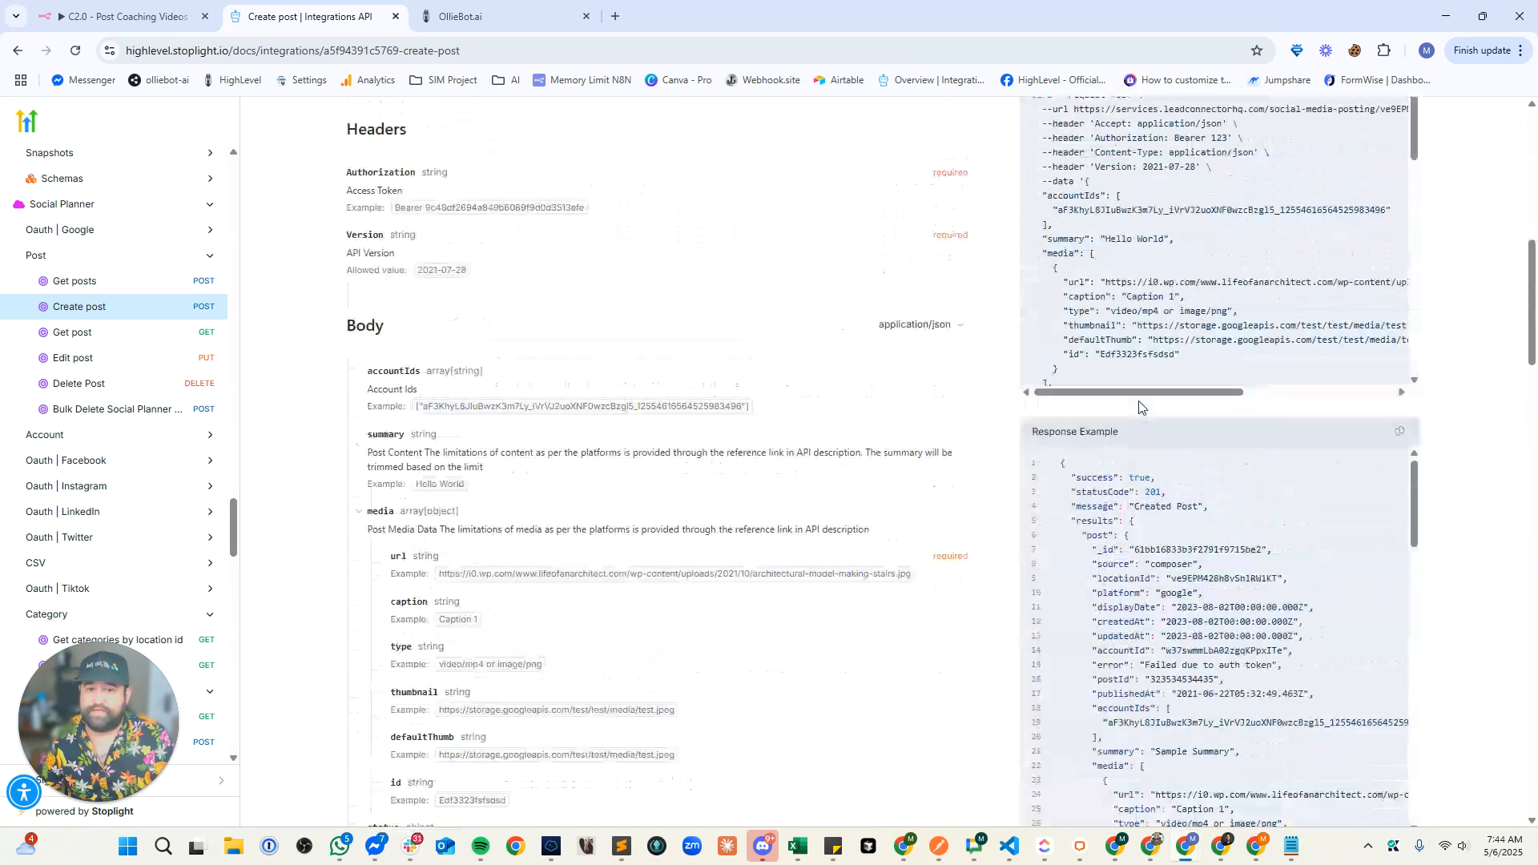
scroll(1147, 408, down, 12)
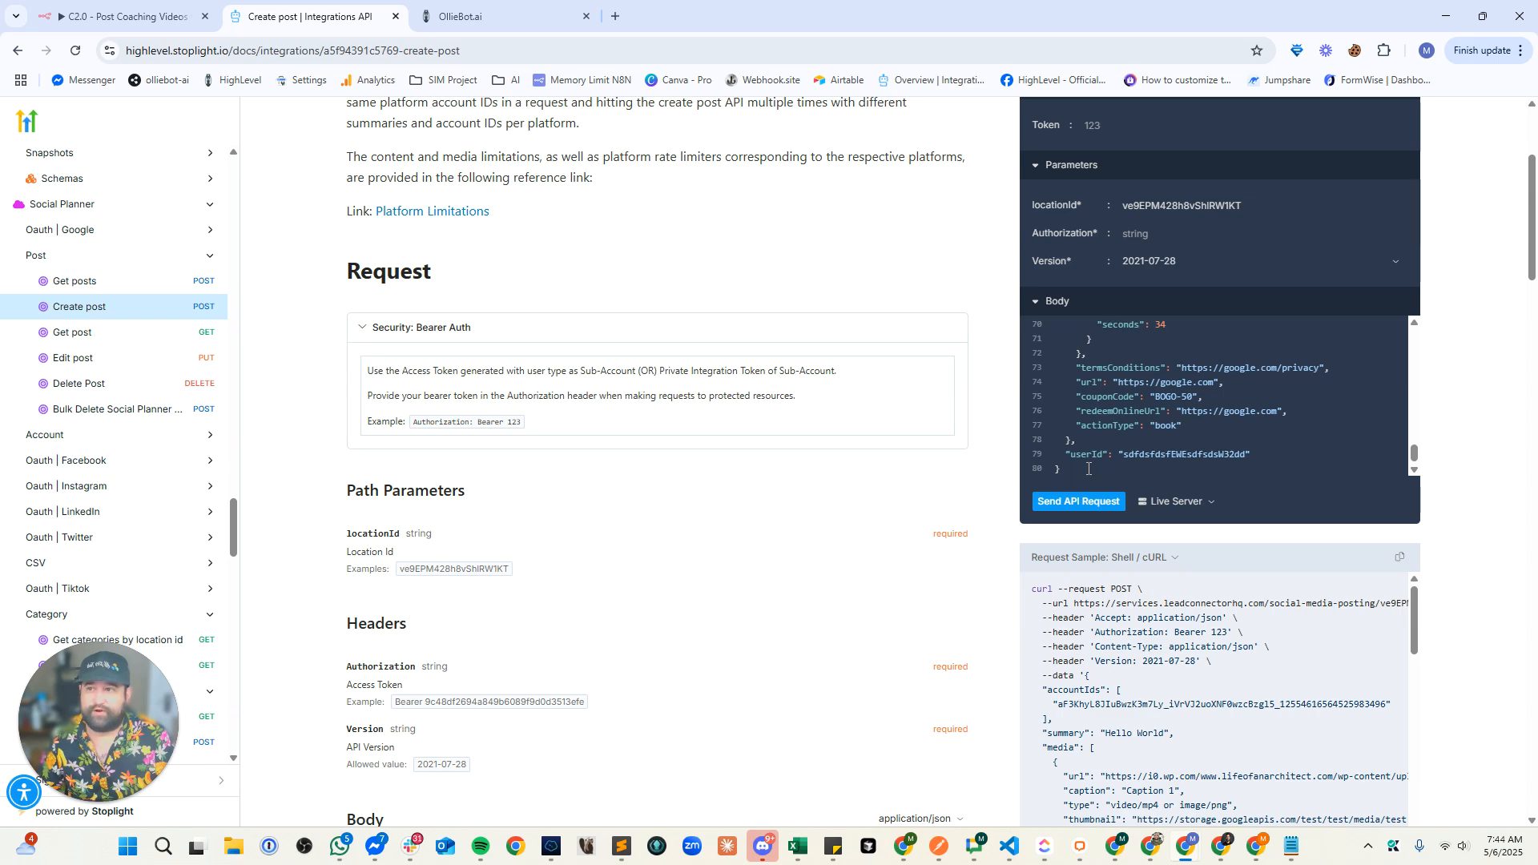
- Check the collected IDs in Notepad and the Social Planner post list, returning to the Post to Announcements JSON body in n8n
key(alt+Tab)
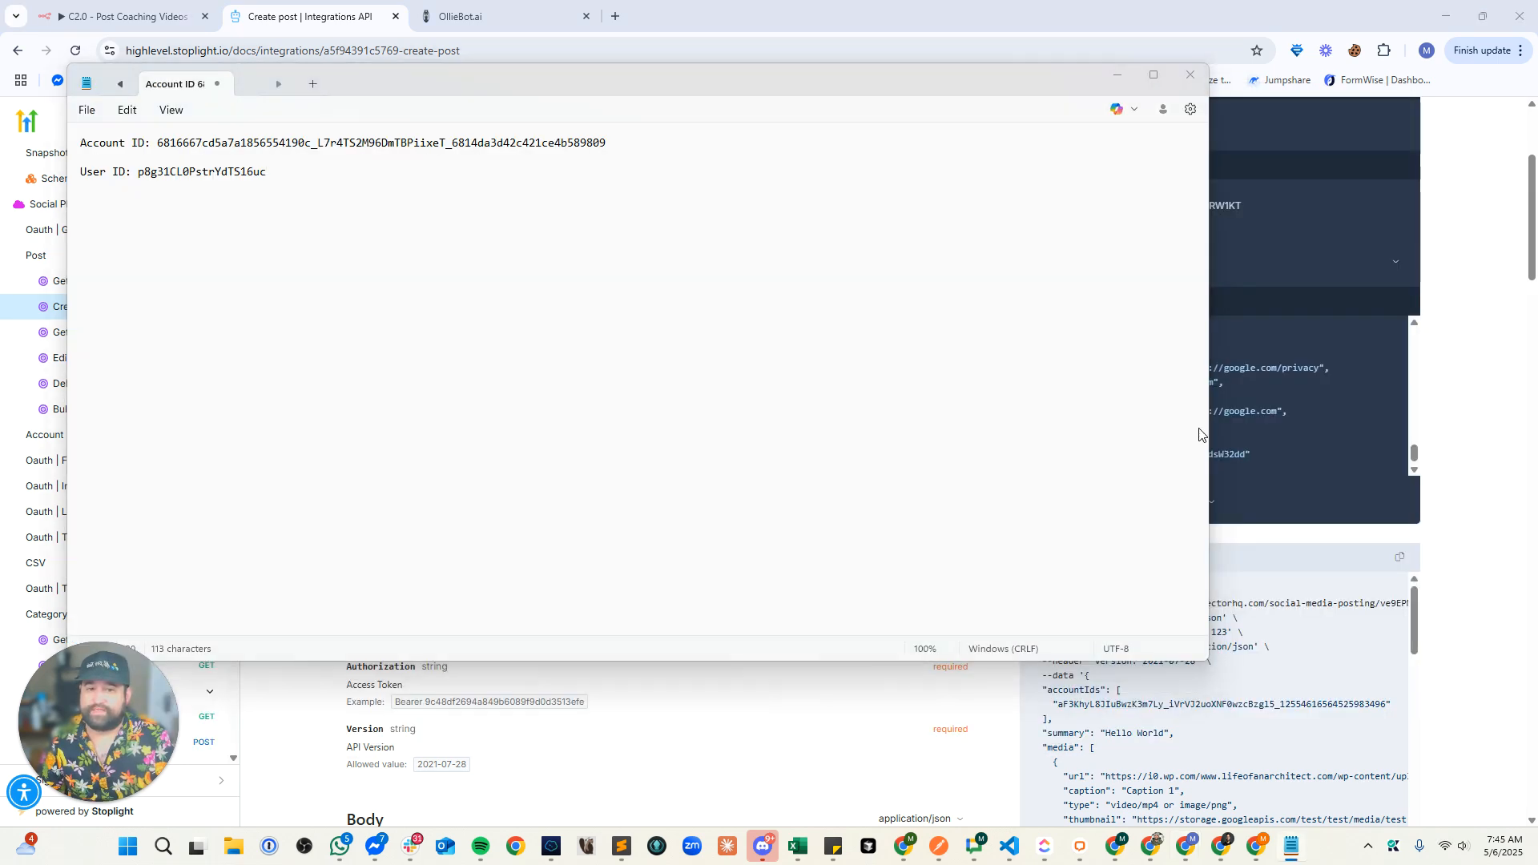
key(alt+Tab)
key(alt+Tab)
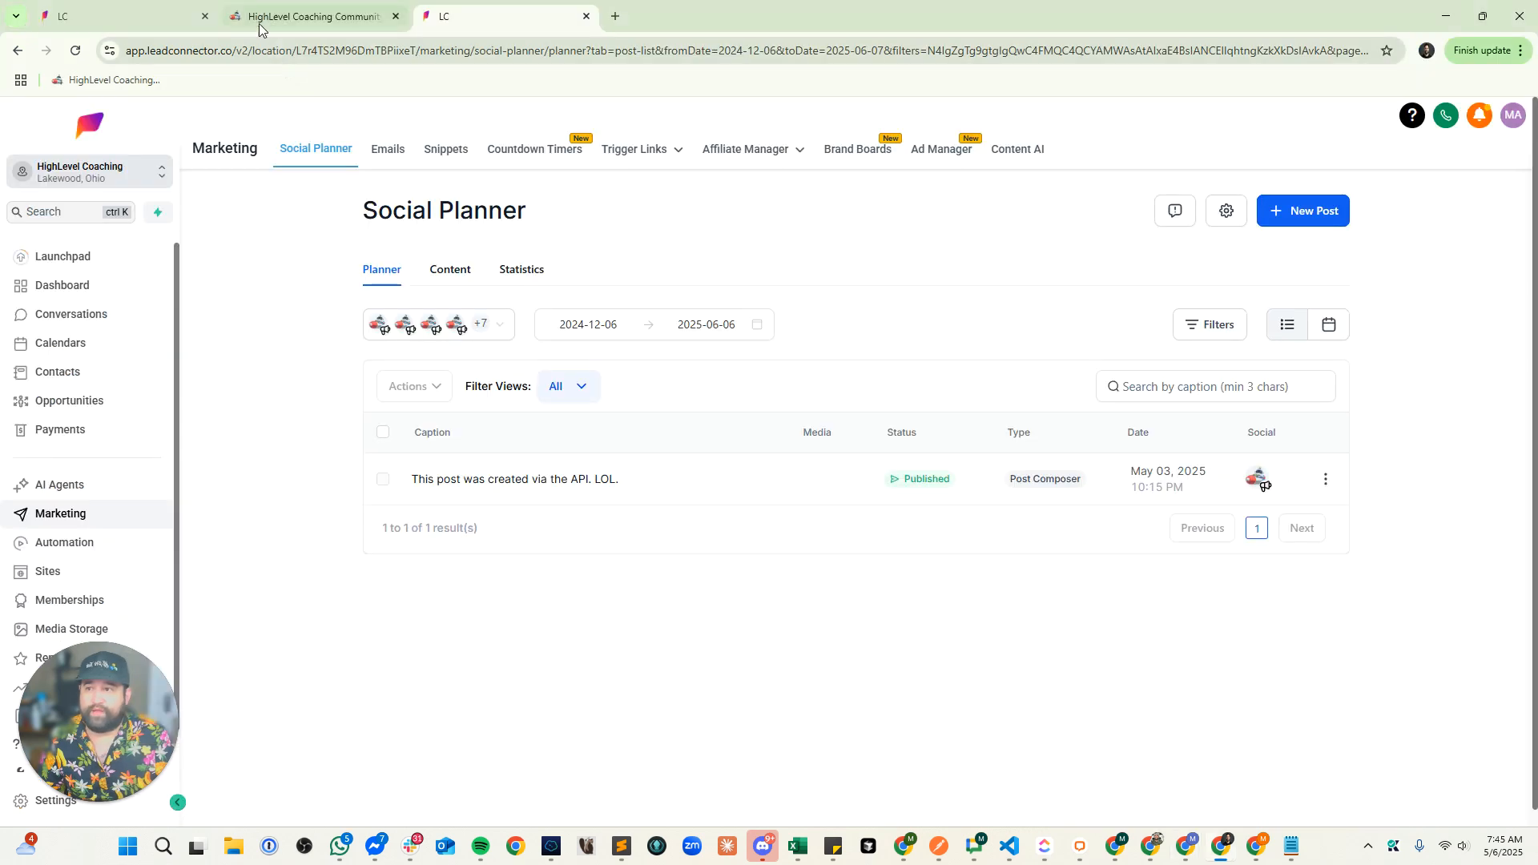
key(alt+Tab)
key(alt+Tab)
key(alt+Tab)
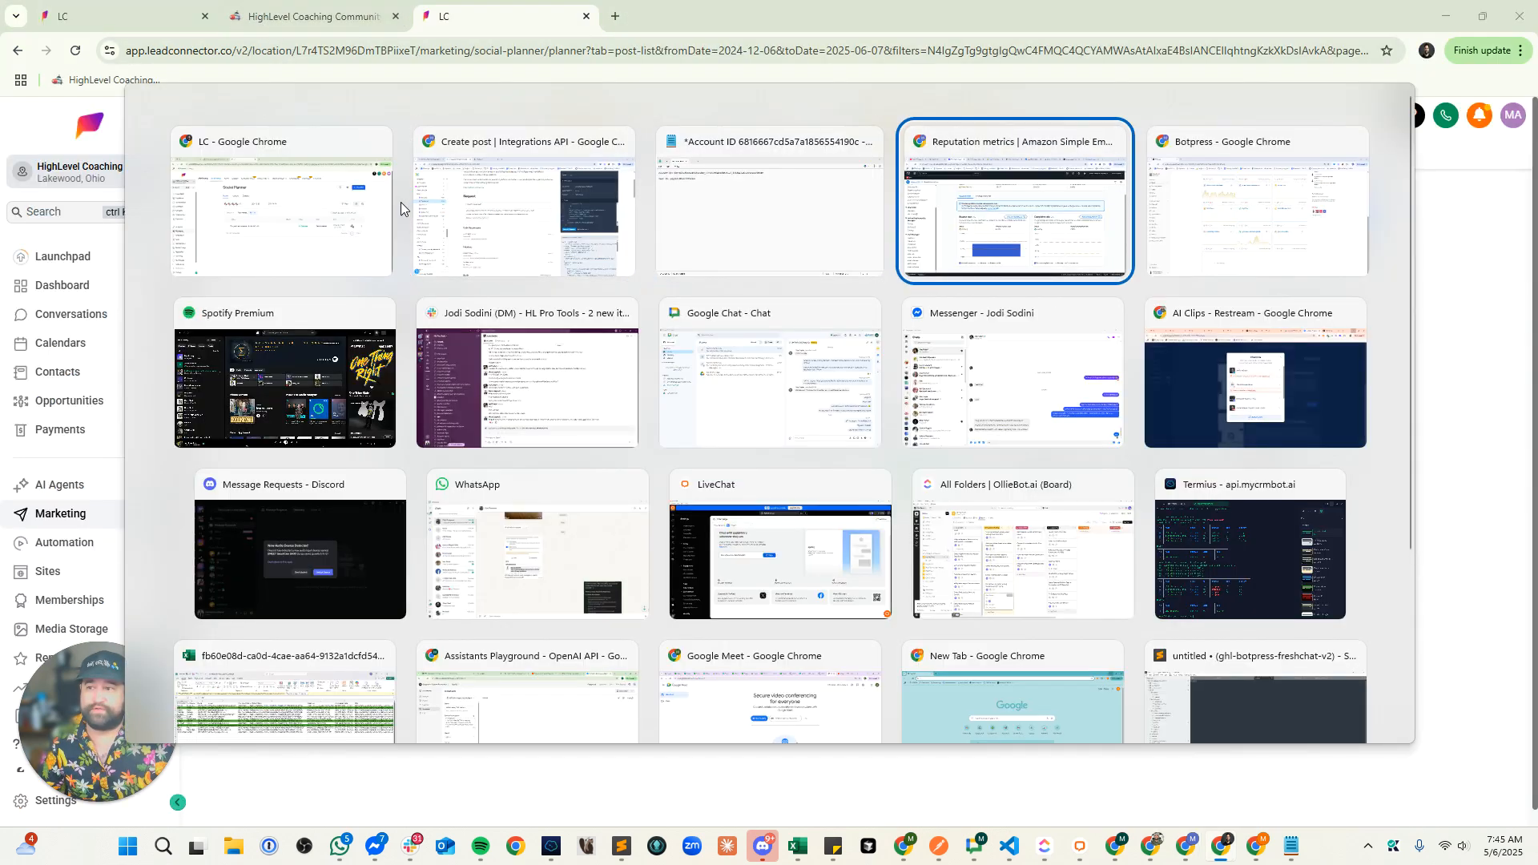
click(578, 210)
click(172, 4)
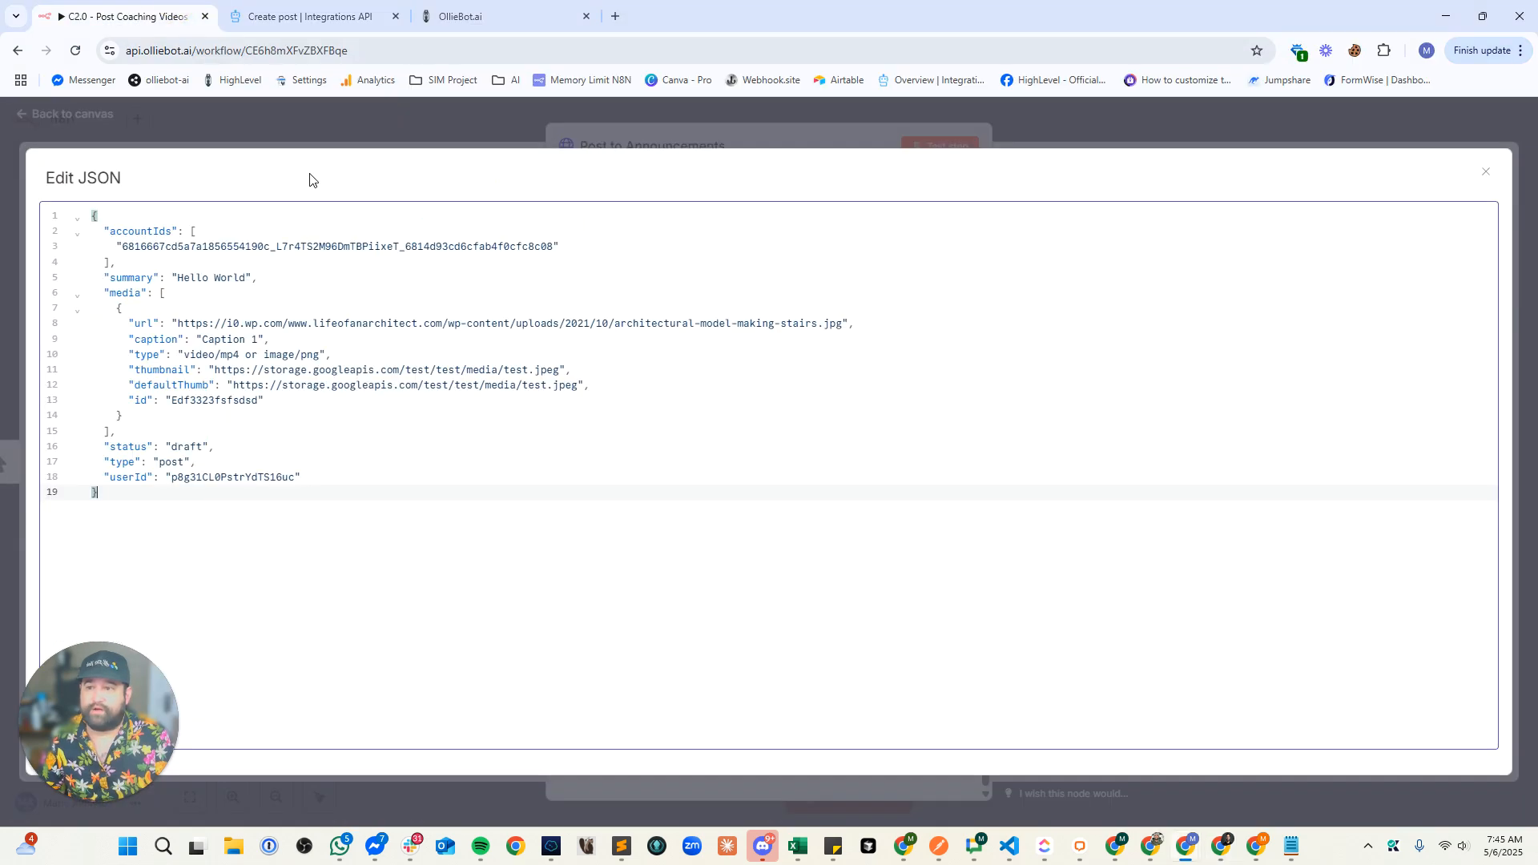